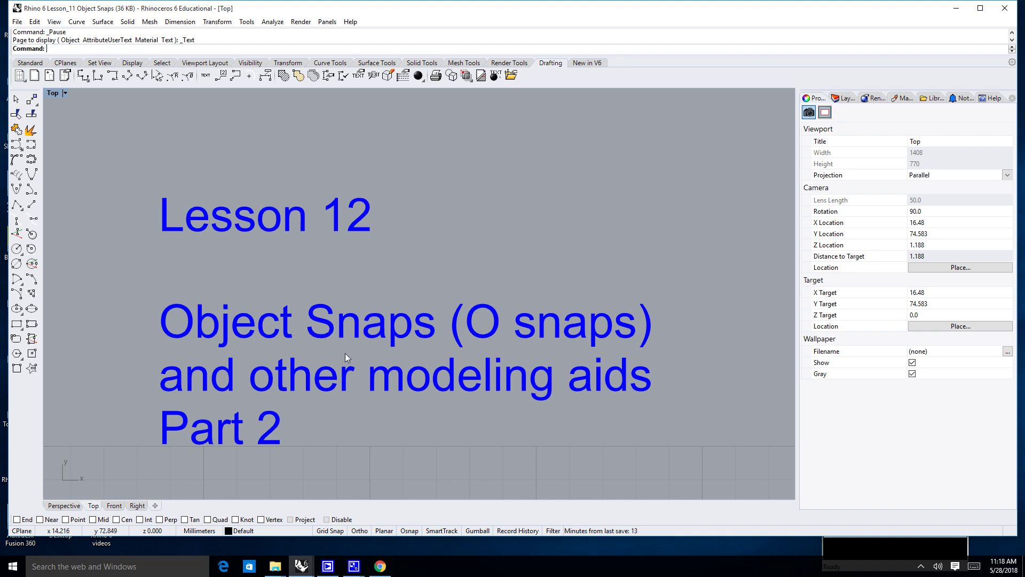
Step: Delete the closed polyline through the Point row's sample points, keeping the points
{"action": "scroll", "coordinate": [357, 374], "scroll_direction": "down", "scroll_amount": 8}
{"action": "right_click_drag", "start_coordinate": [351, 440], "coordinate": [345, 329]}
{"action": "right_click_drag", "start_coordinate": [341, 386], "coordinate": [335, 355]}
{"action": "scroll", "coordinate": [333, 359], "scroll_direction": "up", "scroll_amount": 4}
{"action": "scroll", "coordinate": [333, 360], "scroll_direction": "up", "scroll_amount": 4}
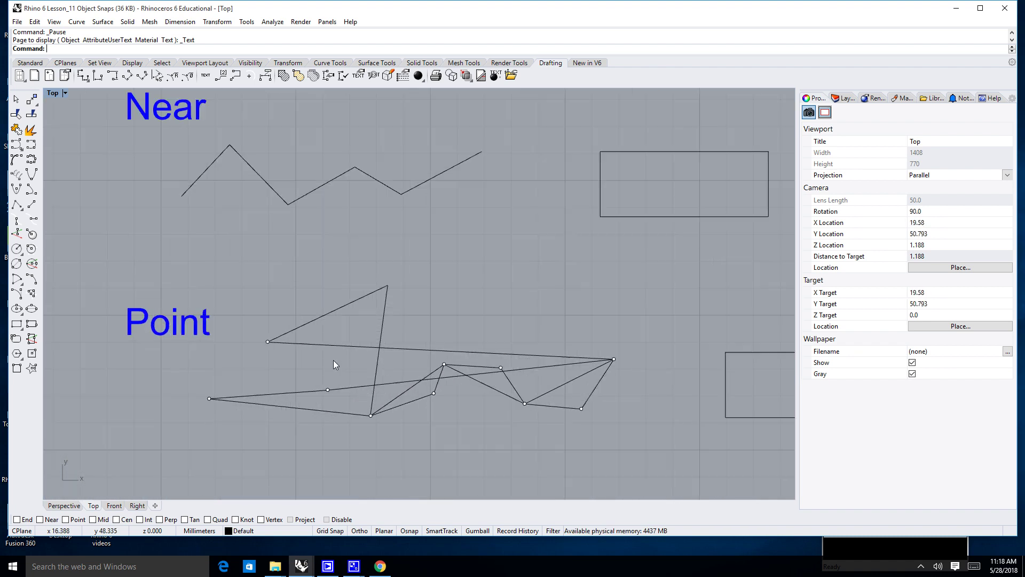
{"action": "left_click", "coordinate": [330, 311]}
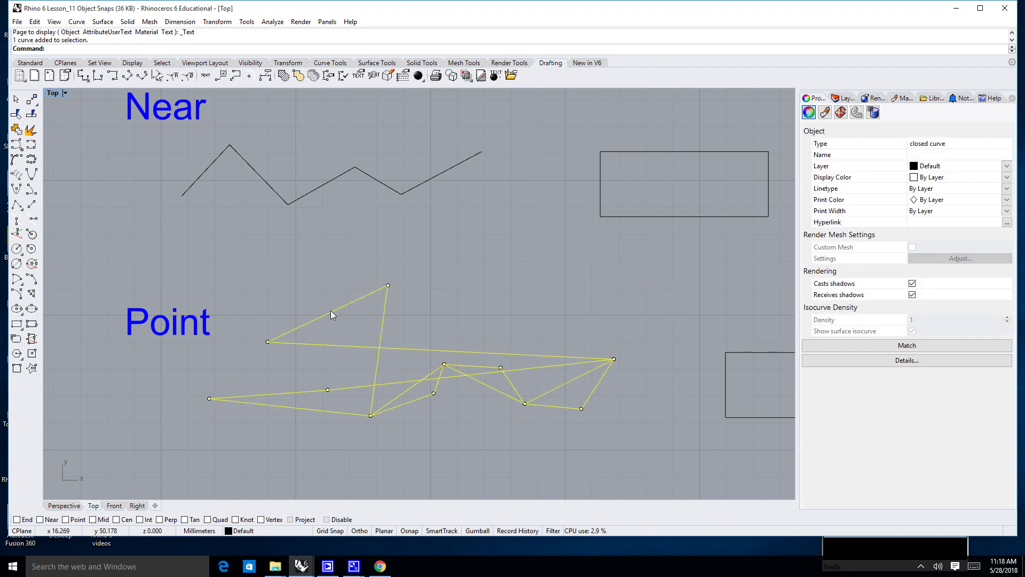
{"action": "key", "text": "Delete"}
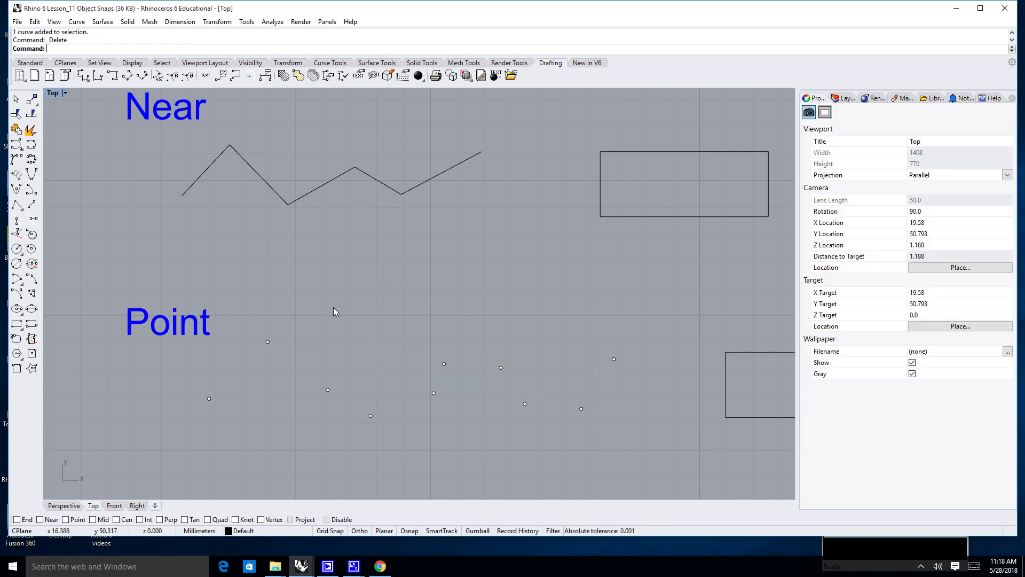
Step: Bring the Mid (Midpoint) row into view and turn on the Mid object snap
{"action": "scroll", "coordinate": [332, 312], "scroll_direction": "down", "scroll_amount": 3}
{"action": "right_click_drag", "start_coordinate": [331, 319], "coordinate": [300, 268]}
{"action": "right_click_drag", "start_coordinate": [361, 401], "coordinate": [341, 356]}
{"action": "scroll", "coordinate": [248, 347], "scroll_direction": "up", "scroll_amount": 5}
{"action": "right_click_drag", "start_coordinate": [195, 335], "coordinate": [303, 349]}
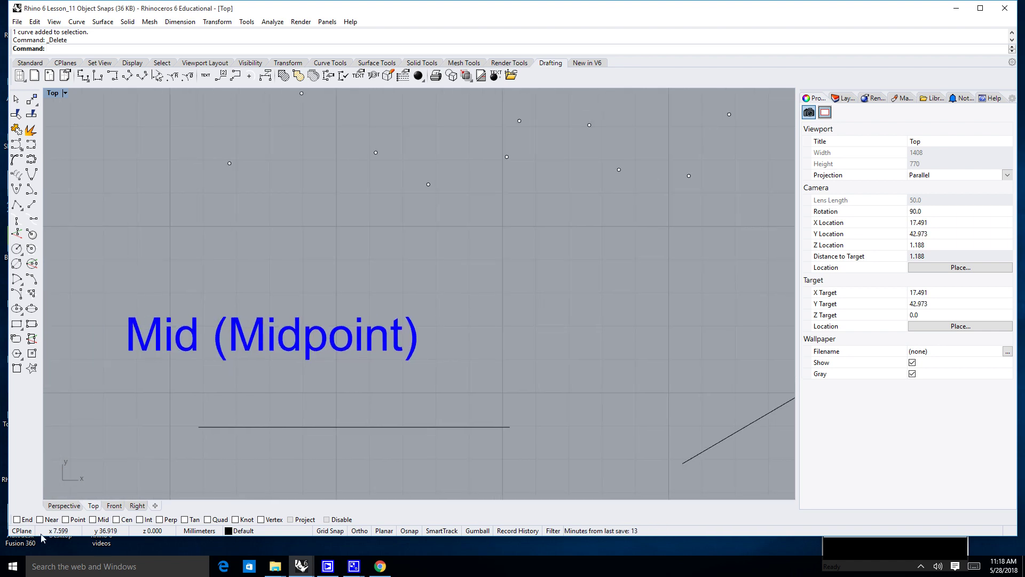
{"action": "left_click", "coordinate": [93, 520]}
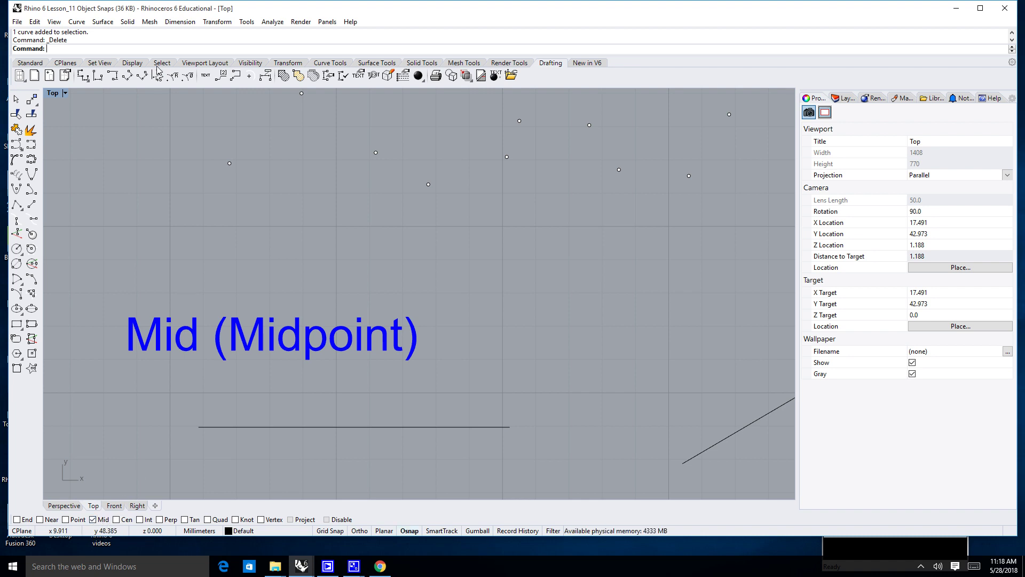
Step: Draw a polyline through the midpoints of the last segment, zigzag, rectangle bottom and wavy curve
{"action": "left_click", "coordinate": [37, 64]}
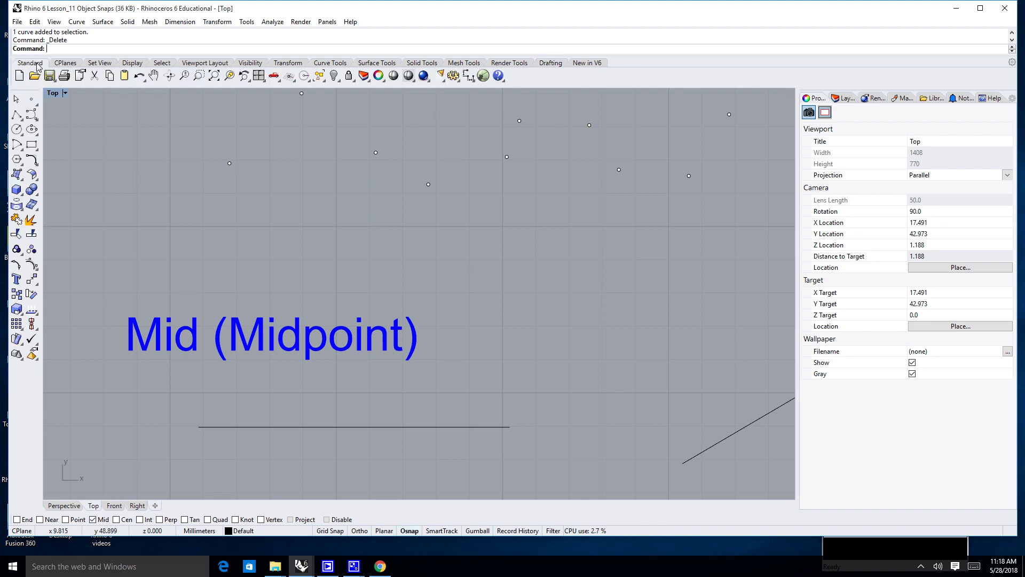
{"action": "left_click", "coordinate": [18, 114]}
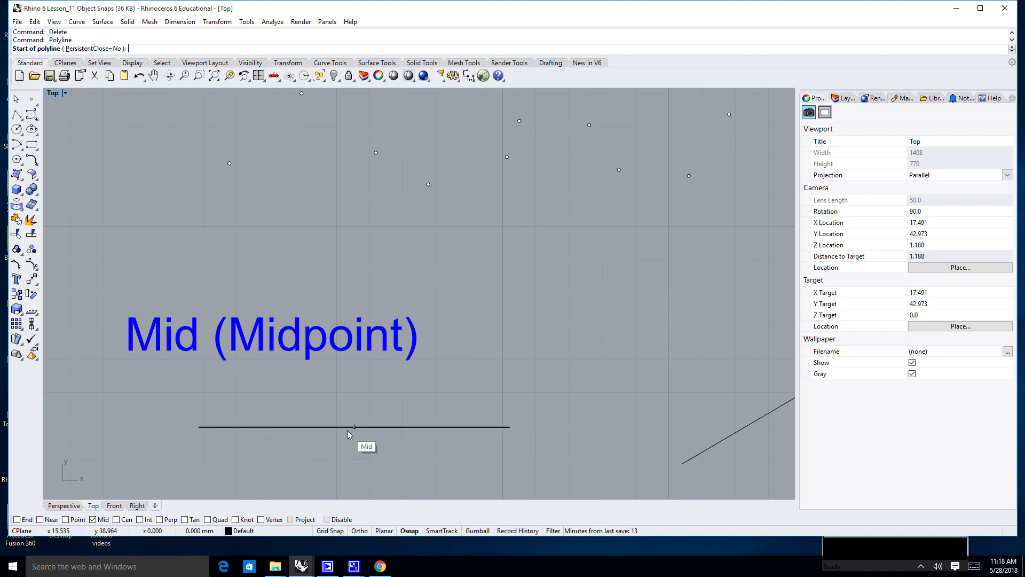
{"action": "scroll", "coordinate": [465, 435], "scroll_direction": "down", "scroll_amount": 3}
{"action": "right_click_drag", "start_coordinate": [464, 435], "coordinate": [364, 424]}
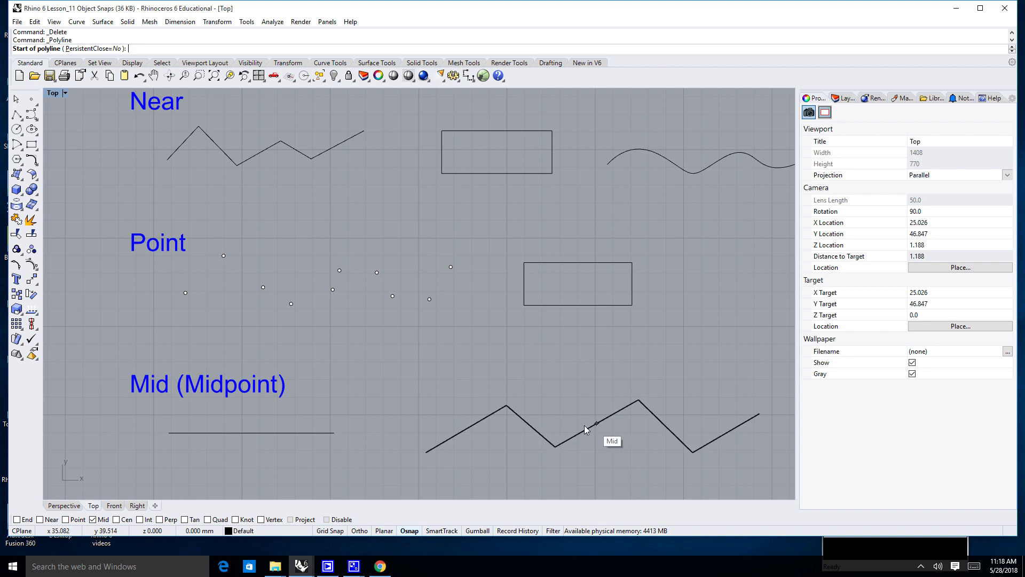
{"action": "left_click", "coordinate": [733, 427]}
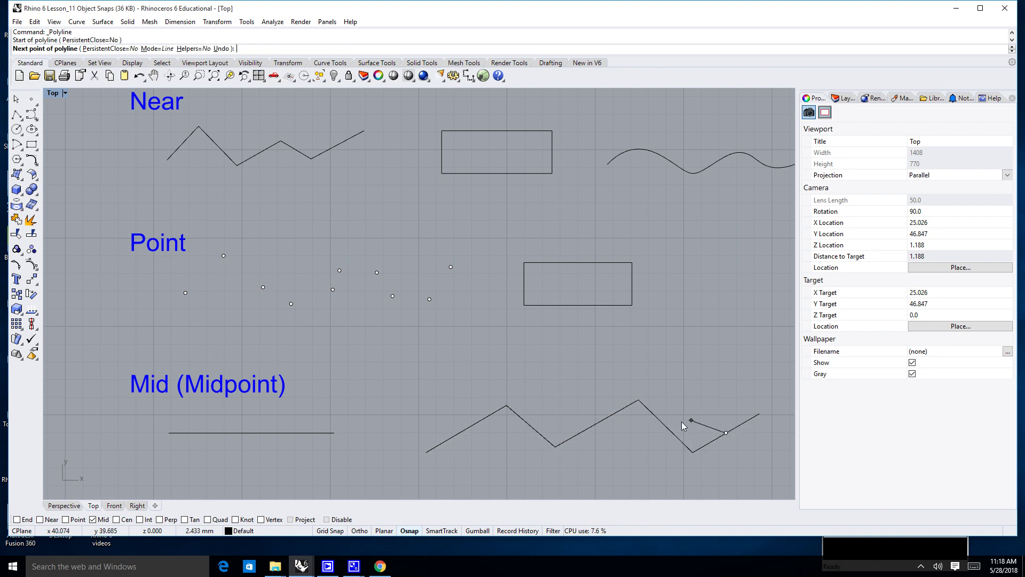
{"action": "left_click", "coordinate": [593, 423]}
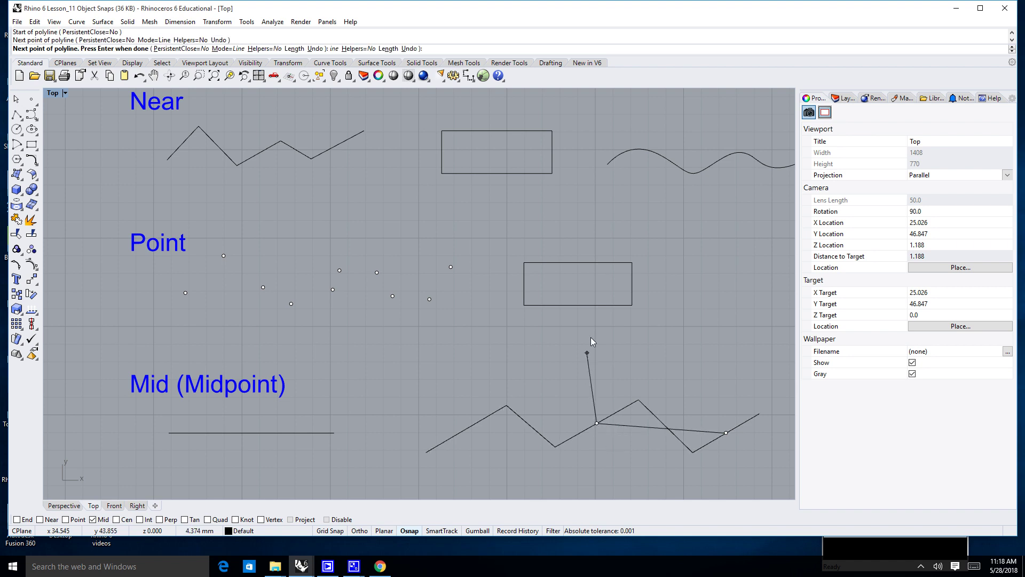
{"action": "left_click", "coordinate": [583, 306]}
{"action": "scroll", "coordinate": [635, 278], "scroll_direction": "down", "scroll_amount": 2}
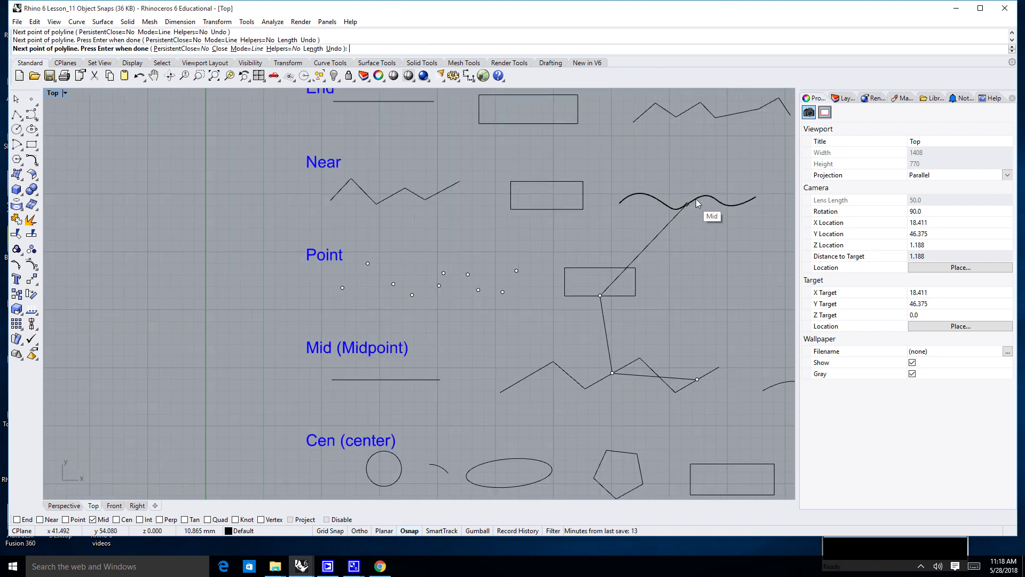
{"action": "left_click", "coordinate": [687, 204]}
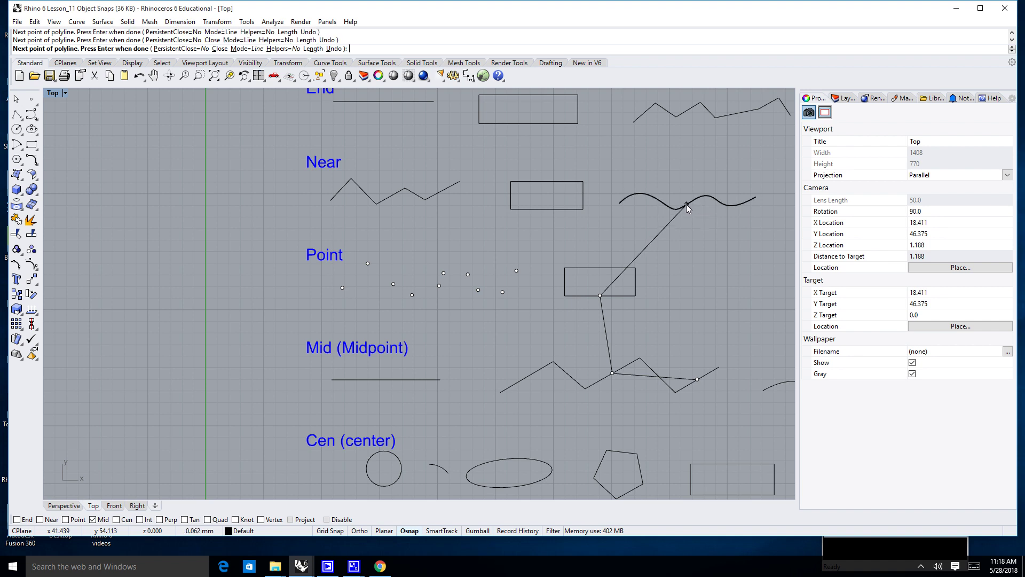
{"action": "scroll", "coordinate": [689, 279], "scroll_direction": "down", "scroll_amount": 2}
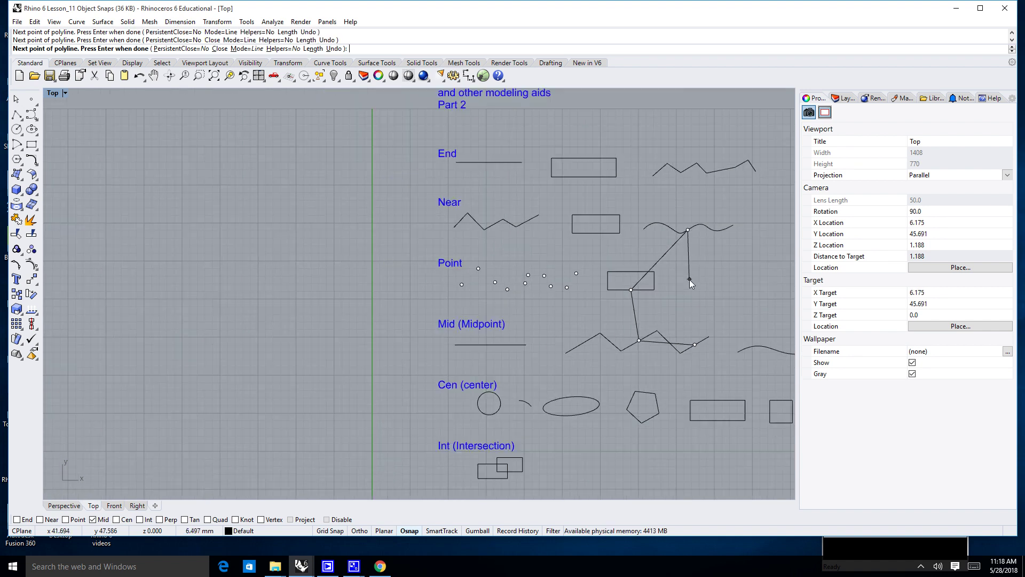
{"action": "scroll", "coordinate": [678, 288], "scroll_direction": "up", "scroll_amount": 2}
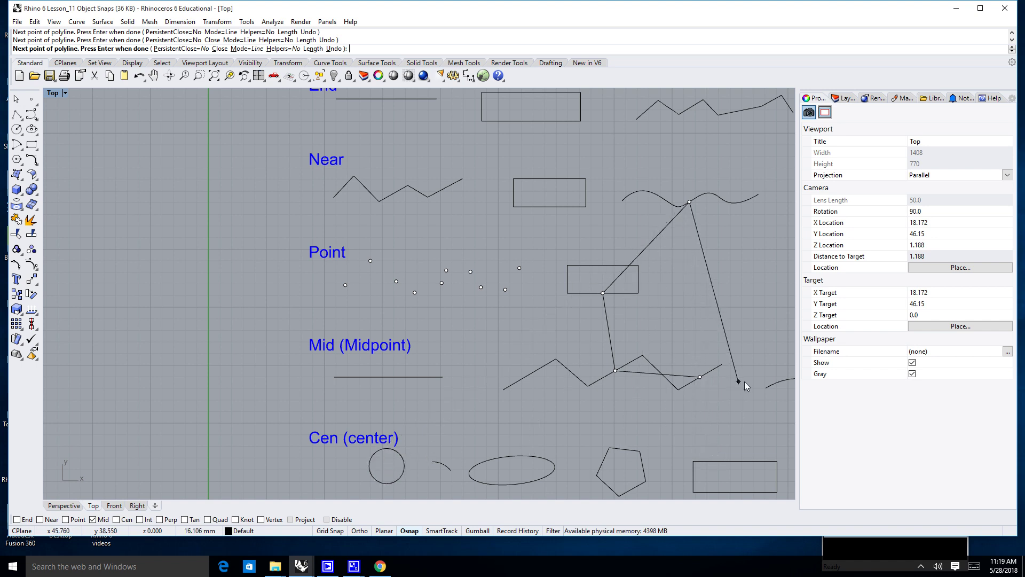
{"action": "scroll", "coordinate": [723, 362], "scroll_direction": "up", "scroll_amount": 10}
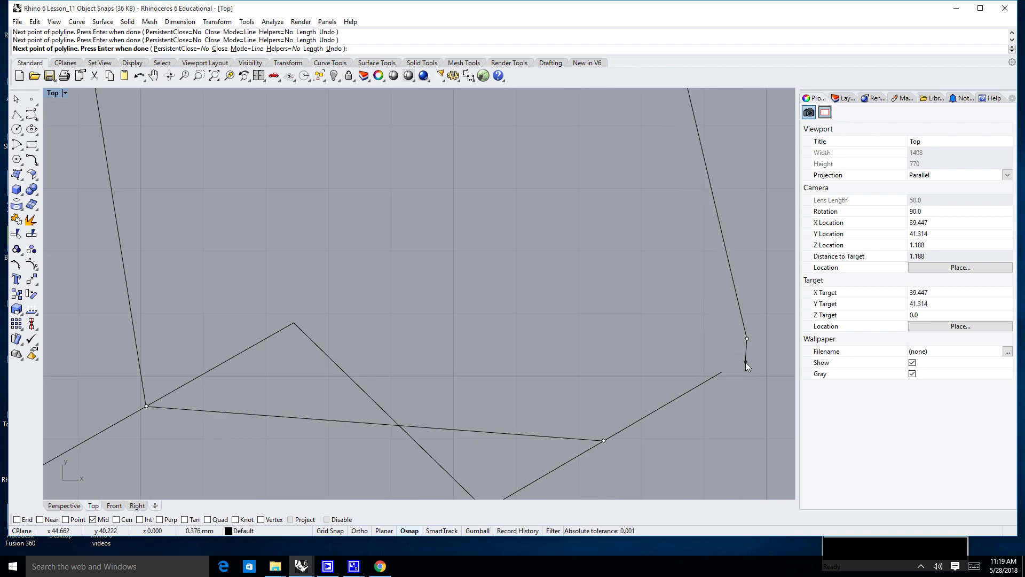
{"action": "right_click", "coordinate": [745, 362]}
Step: Save the drawing with Ctrl+S and select the practice polyline
{"action": "scroll", "coordinate": [742, 314], "scroll_direction": "down", "scroll_amount": 1}
{"action": "middle_click", "coordinate": [742, 314]}
{"action": "key", "text": "ctrl+s"}
{"action": "left_click", "coordinate": [733, 268]}
Step: Delete the practice polyline and swap the Mid object snap for Cen
{"action": "key", "text": "Delete"}
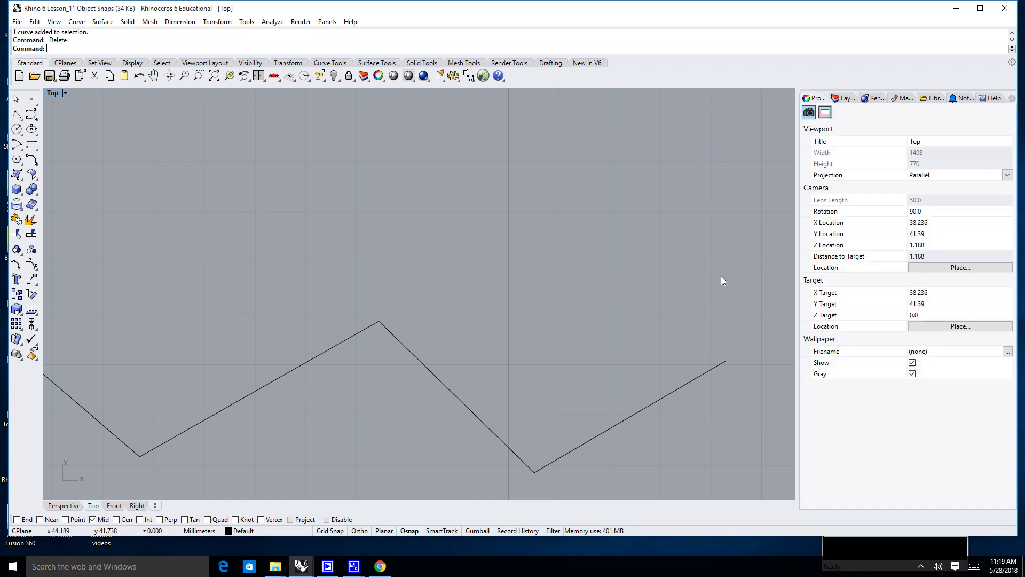
{"action": "scroll", "coordinate": [720, 276], "scroll_direction": "down", "scroll_amount": 8}
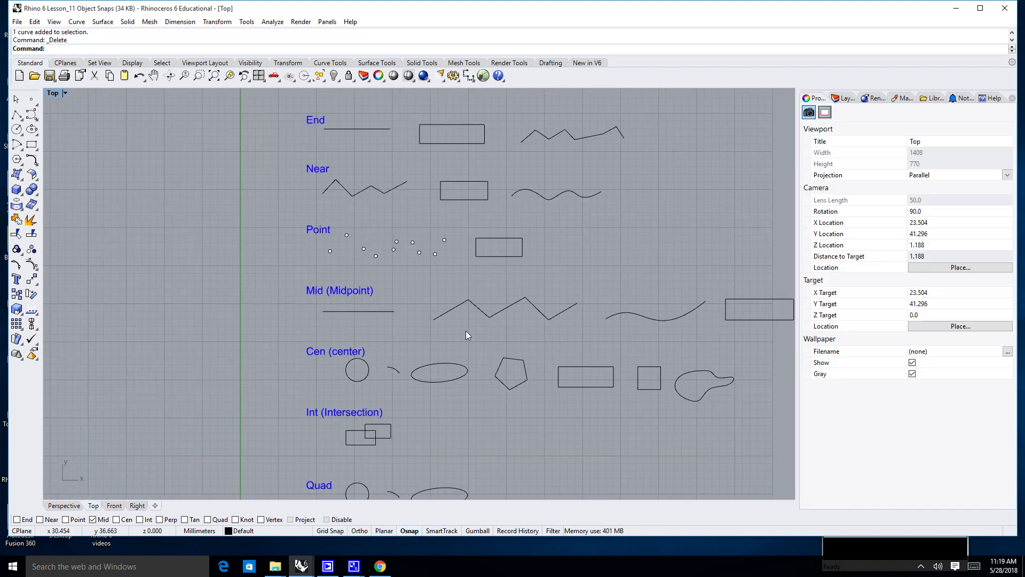
{"action": "scroll", "coordinate": [452, 325], "scroll_direction": "up", "scroll_amount": 7}
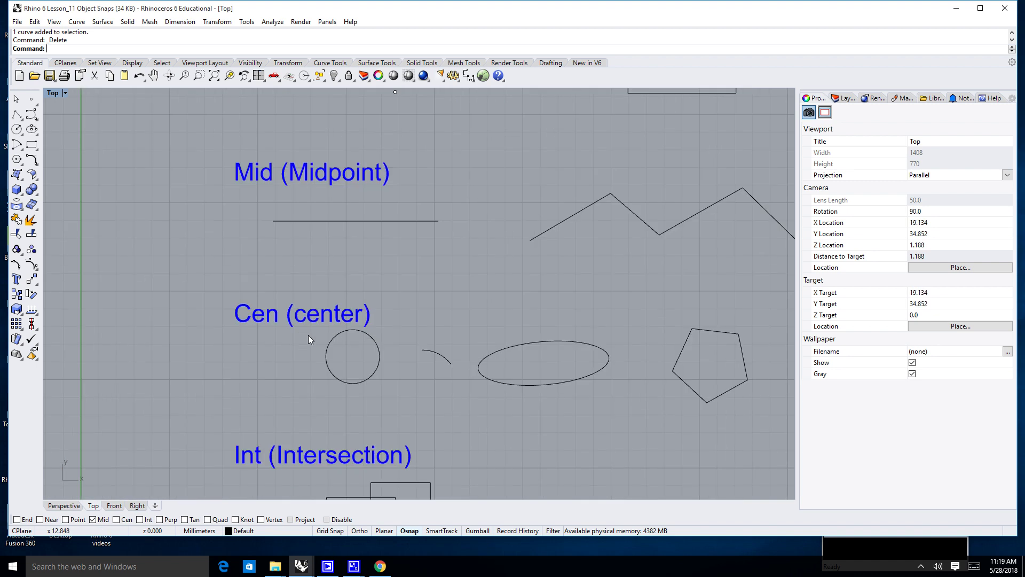
{"action": "scroll", "coordinate": [309, 335], "scroll_direction": "down", "scroll_amount": 4}
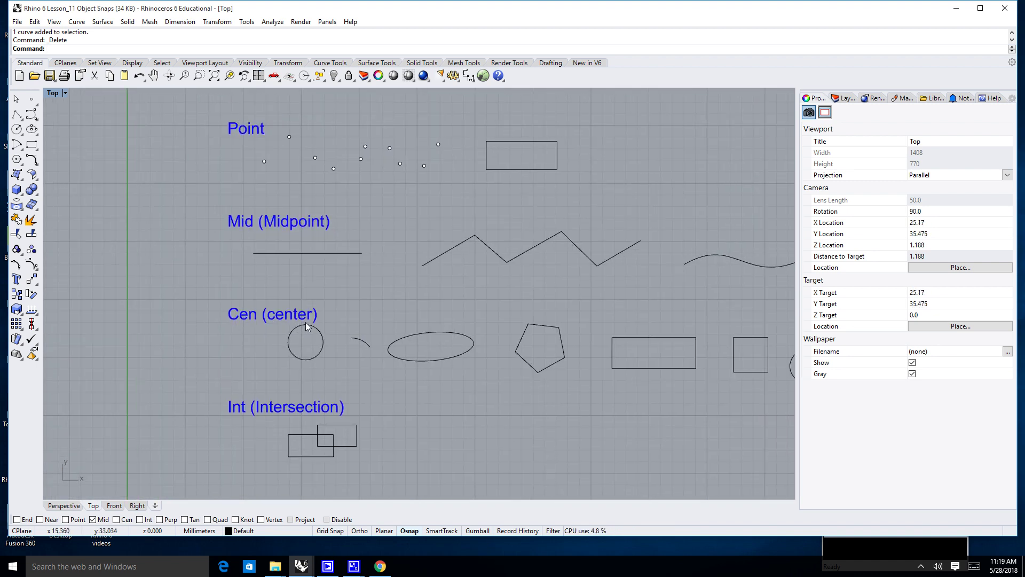
{"action": "left_click", "coordinate": [92, 520]}
{"action": "left_click", "coordinate": [116, 519]}
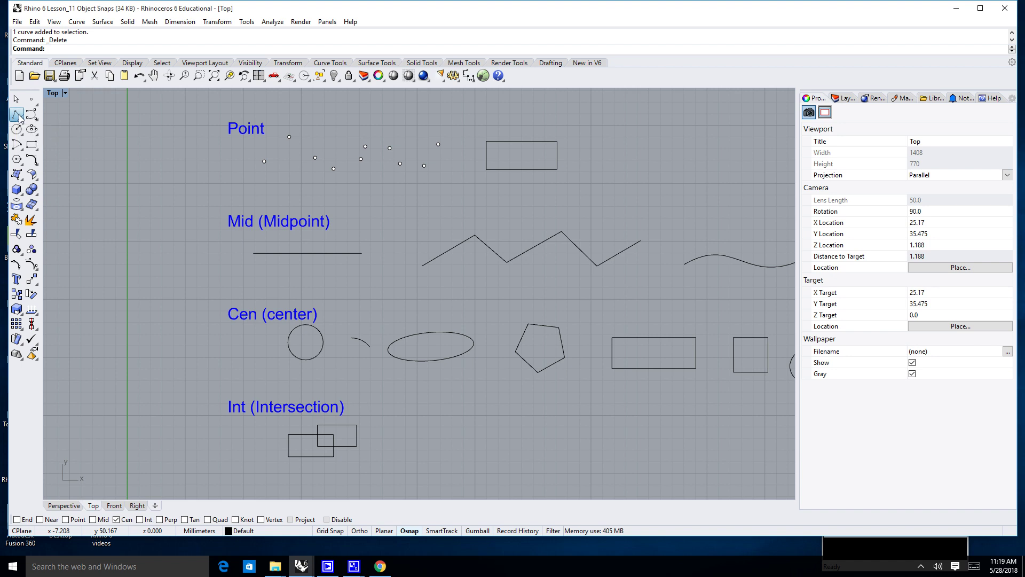
Step: Draw a single line from the Cen row circle's centre to a point down-right outside it
{"action": "left_click", "coordinate": [18, 115]}
{"action": "left_click", "coordinate": [31, 120]}
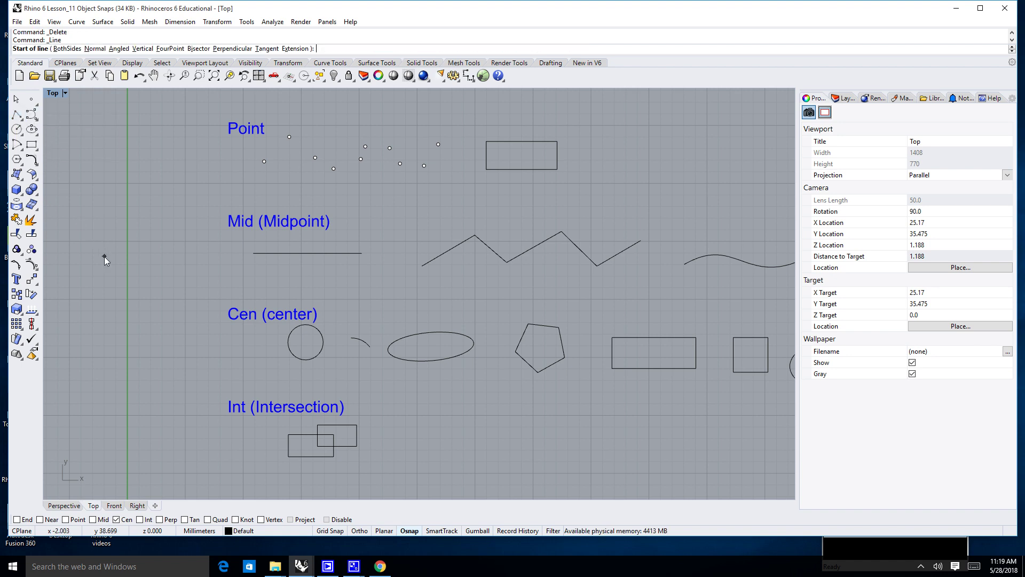
{"action": "scroll", "coordinate": [120, 320], "scroll_direction": "up", "scroll_amount": 5}
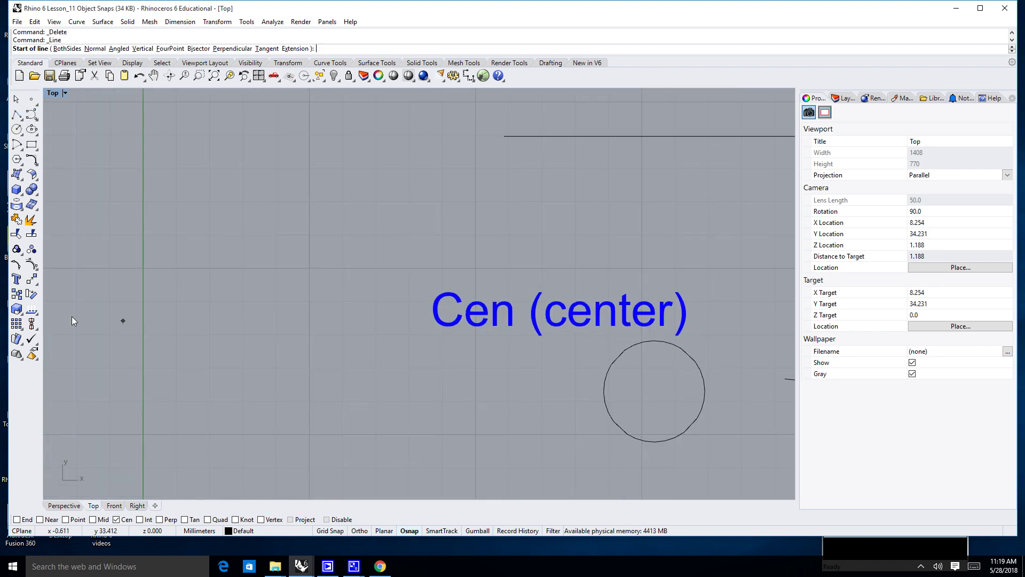
{"action": "right_click_drag", "start_coordinate": [755, 305], "coordinate": [678, 319]}
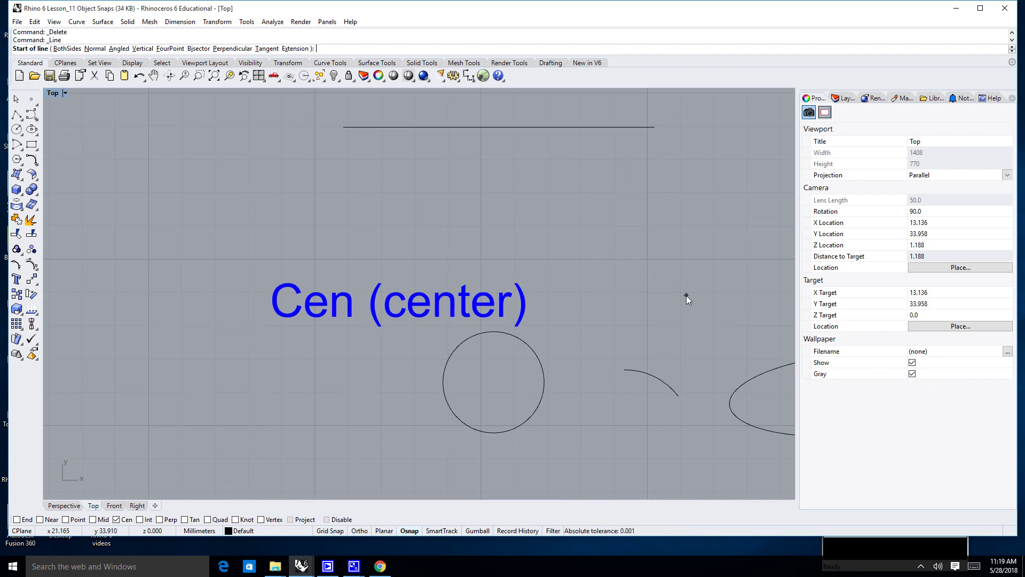
{"action": "scroll", "coordinate": [497, 377], "scroll_direction": "up", "scroll_amount": 5}
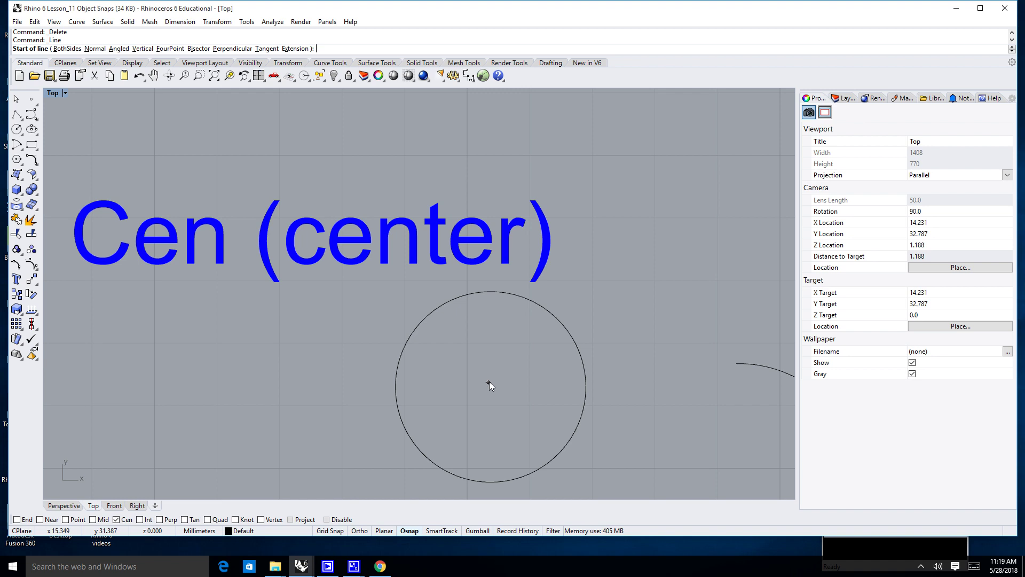
{"action": "scroll", "coordinate": [489, 381], "scroll_direction": "down", "scroll_amount": 3}
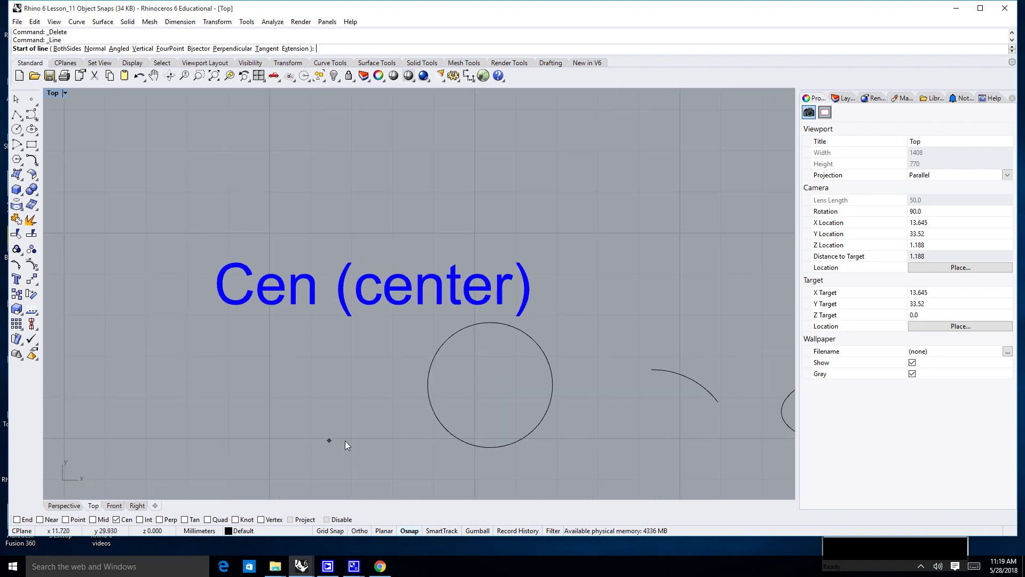
{"action": "right_click_drag", "start_coordinate": [345, 440], "coordinate": [277, 444]}
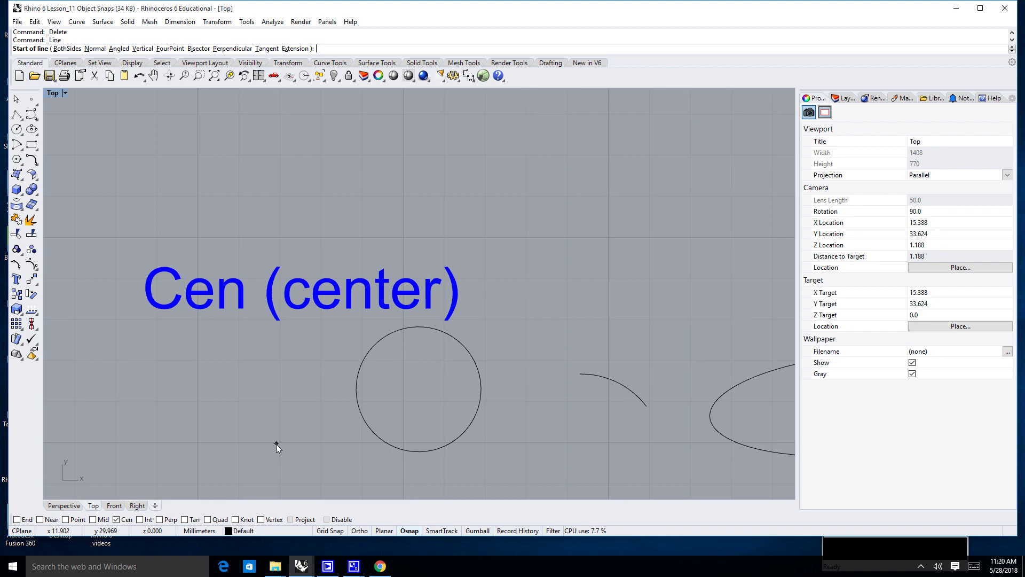
{"action": "left_click", "coordinate": [355, 376]}
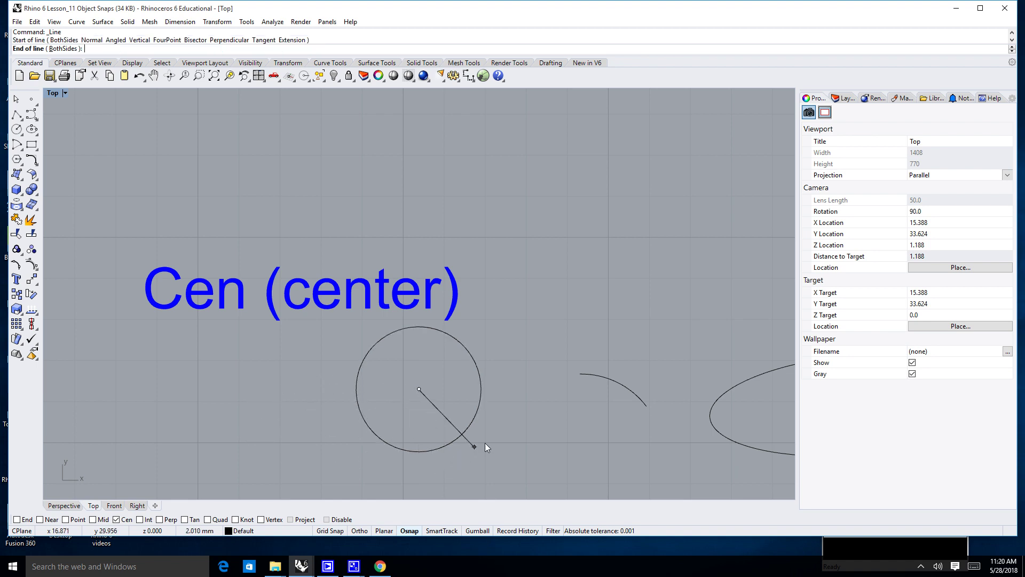
{"action": "left_click", "coordinate": [526, 447]}
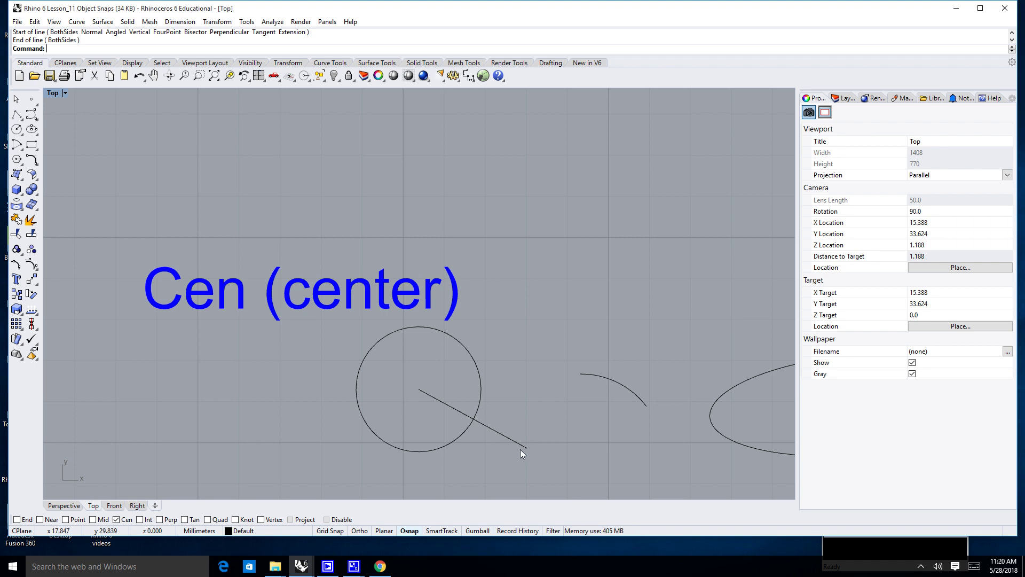
{"action": "right_click_drag", "start_coordinate": [550, 409], "coordinate": [457, 418]}
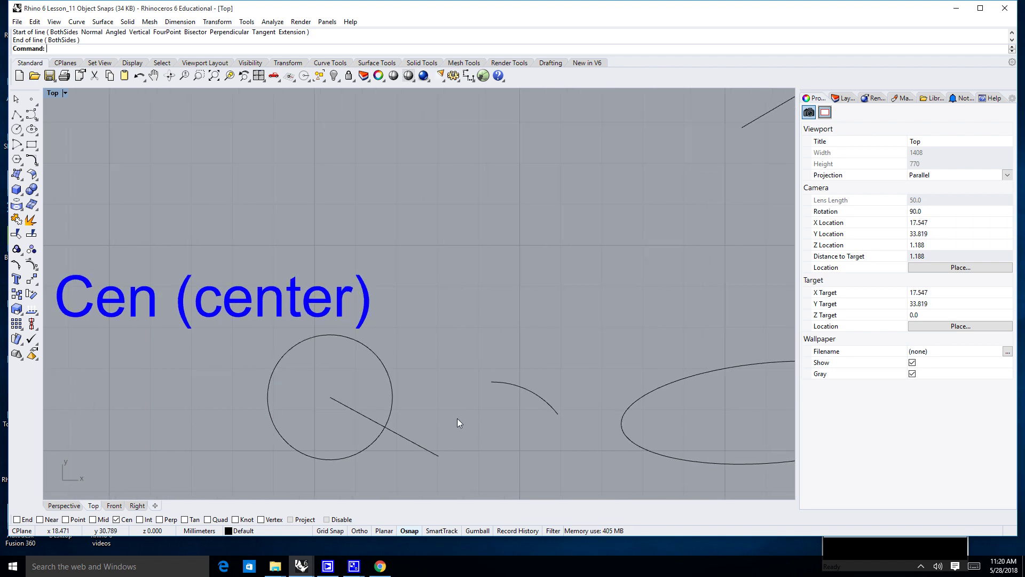
Step: After two cancelled attempts, draw a line from the arc's centre to a point below it
{"action": "right_click", "coordinate": [457, 418]}
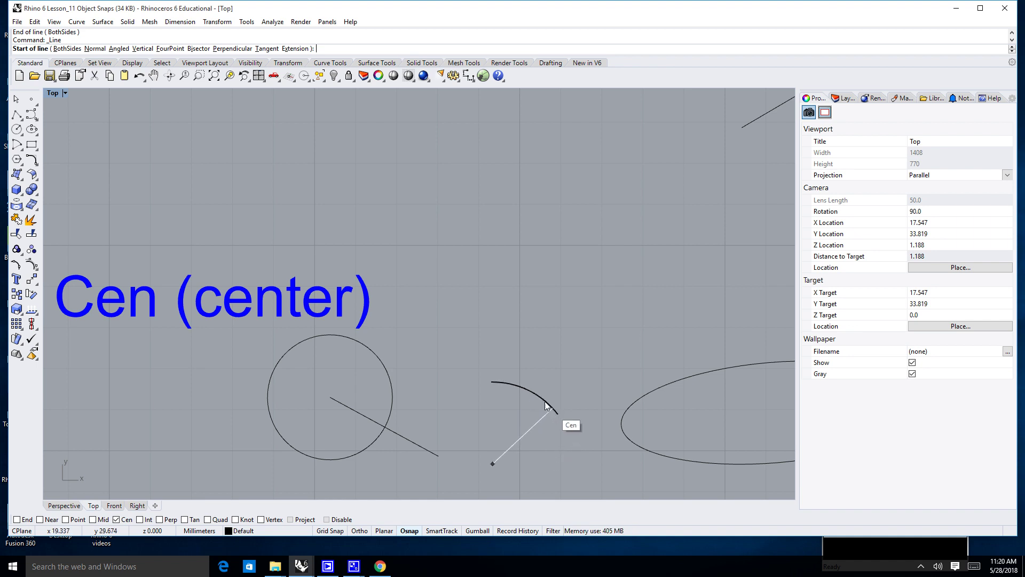
{"action": "left_click", "coordinate": [521, 387]}
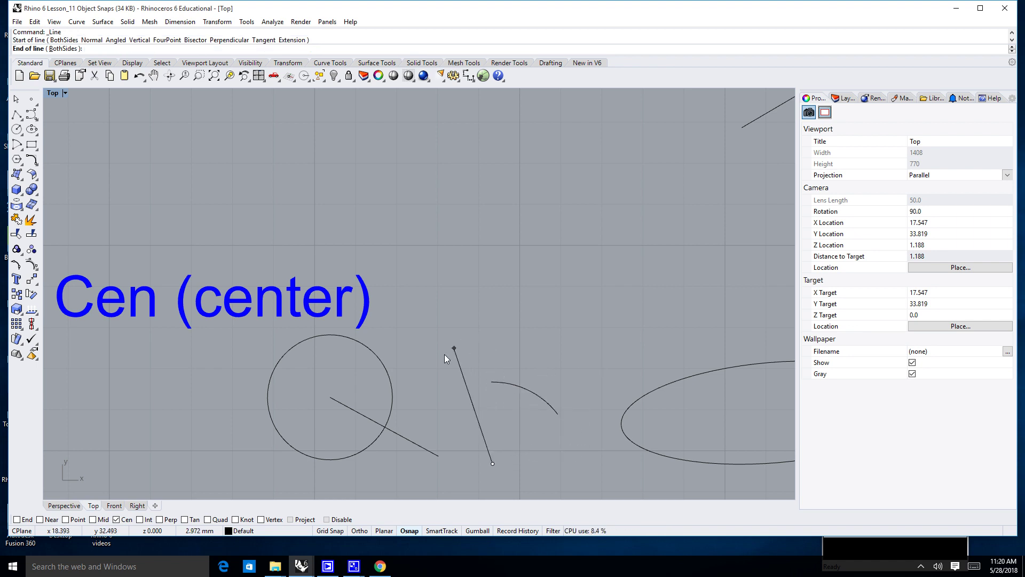
{"action": "key", "text": "Escape"}
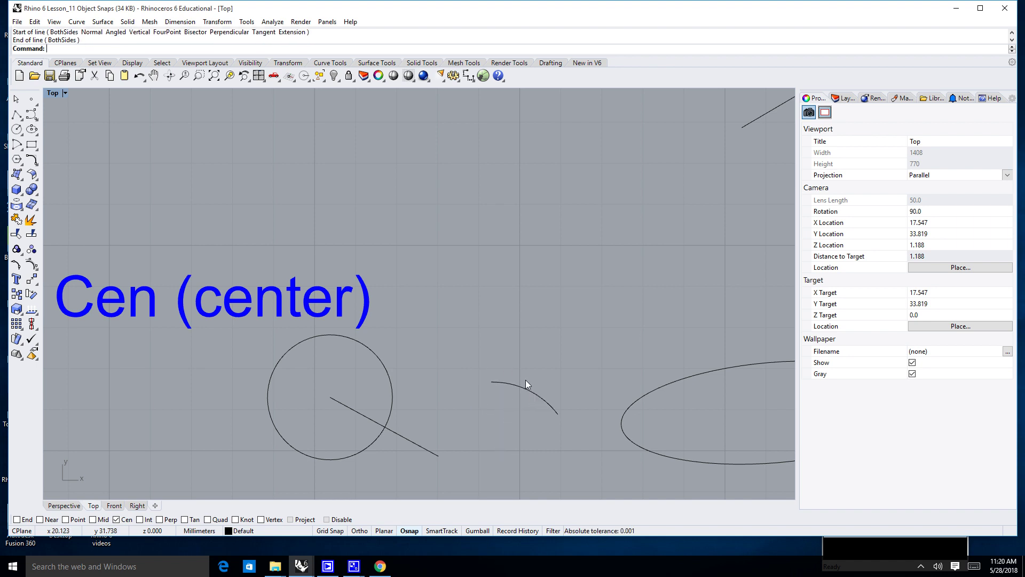
{"action": "key", "text": "Return"}
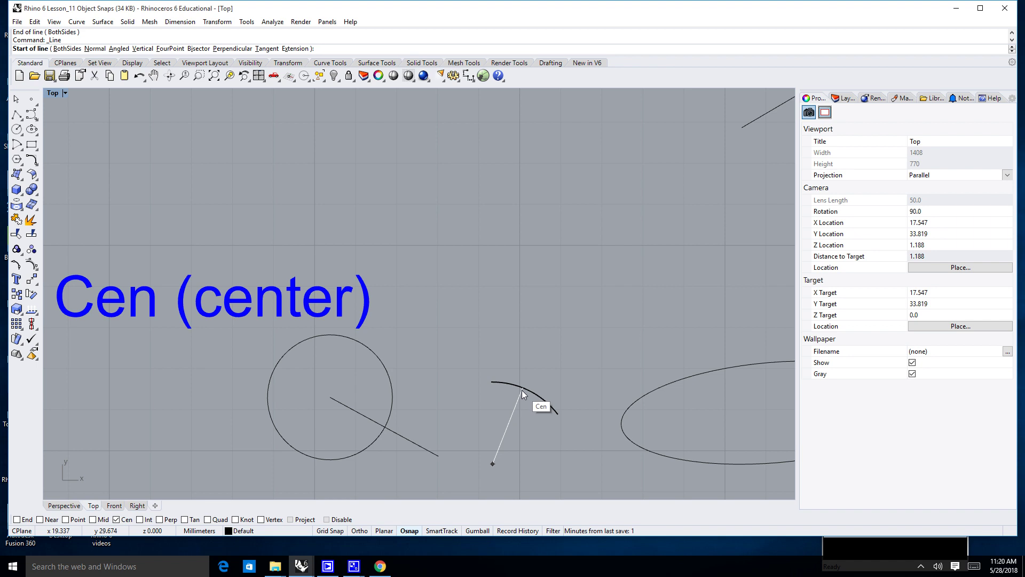
{"action": "left_click", "coordinate": [524, 386]}
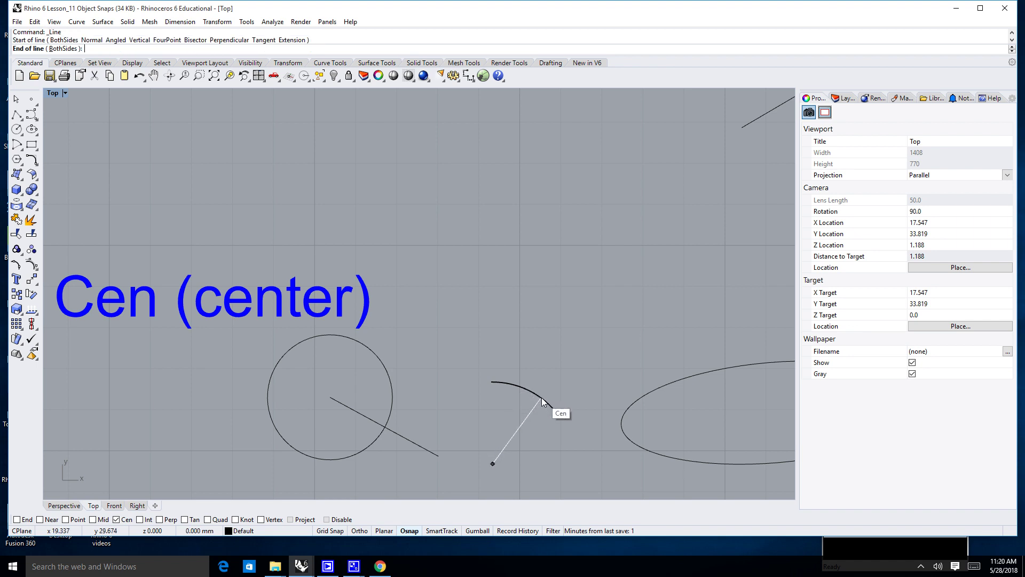
{"action": "left_click", "coordinate": [542, 397]}
{"action": "key", "text": "Escape"}
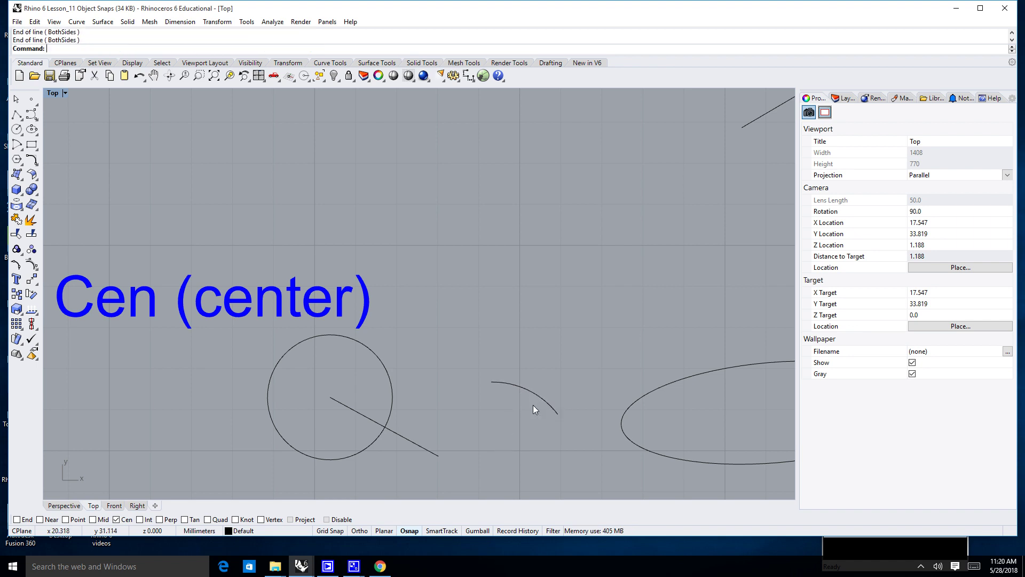
{"action": "key", "text": "Return"}
{"action": "left_click", "coordinate": [544, 403]}
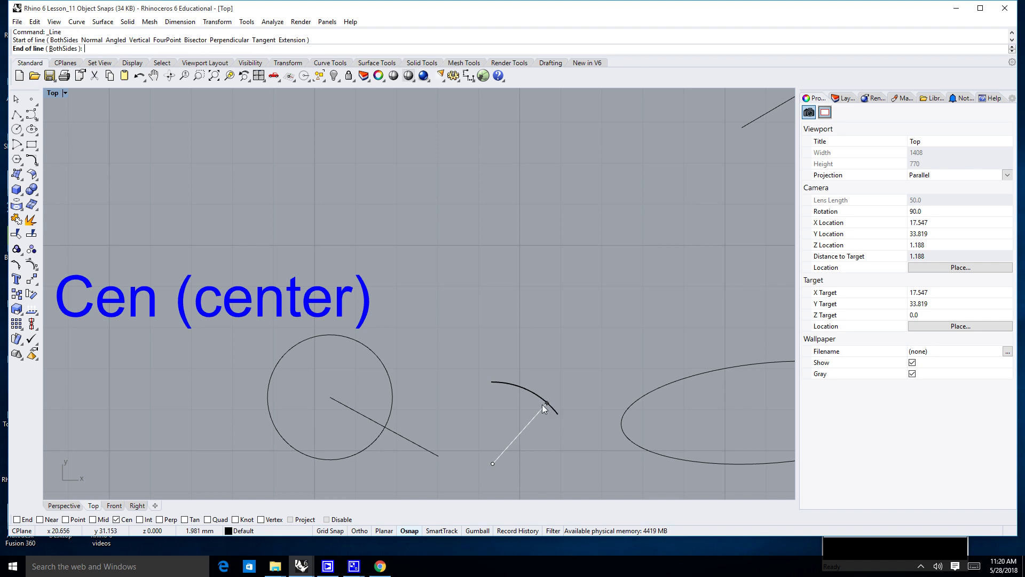
{"action": "left_click", "coordinate": [441, 376]}
Step: Select and delete the line drawn from the arc's centre
{"action": "scroll", "coordinate": [480, 368], "scroll_direction": "down", "scroll_amount": 1}
{"action": "scroll", "coordinate": [526, 399], "scroll_direction": "down", "scroll_amount": 2}
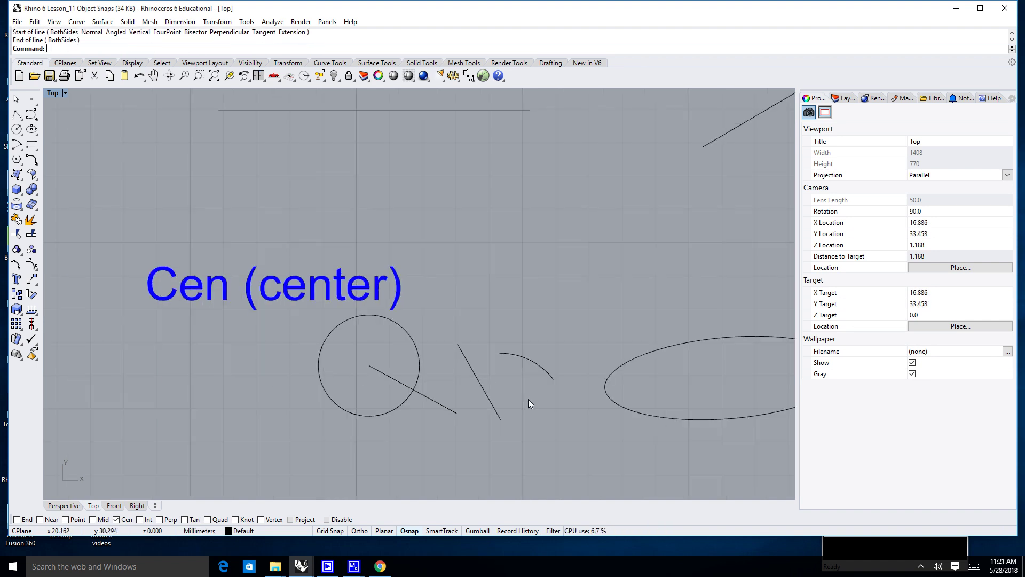
{"action": "right_click_drag", "start_coordinate": [503, 369], "coordinate": [502, 370]}
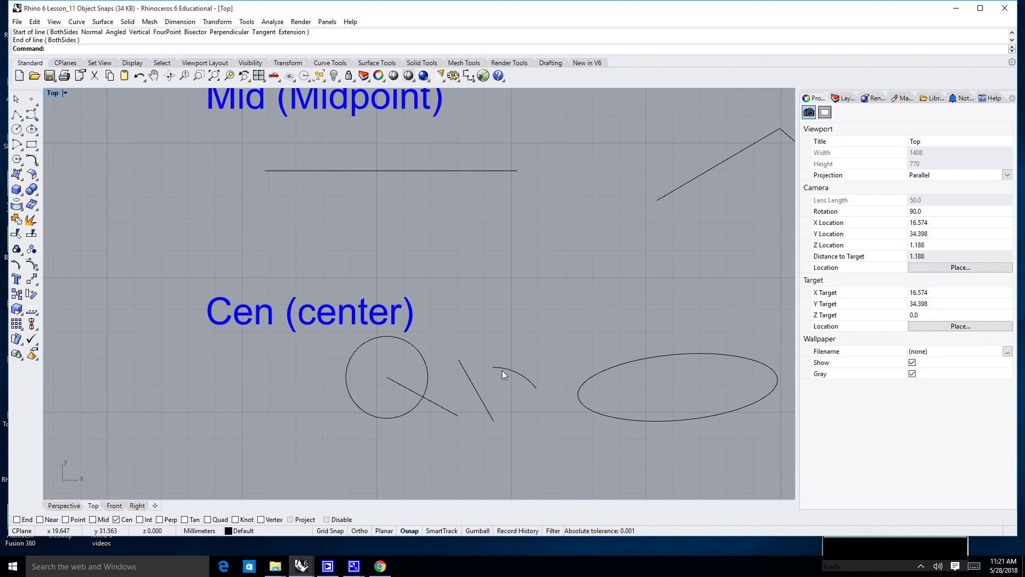
{"action": "left_click", "coordinate": [476, 392]}
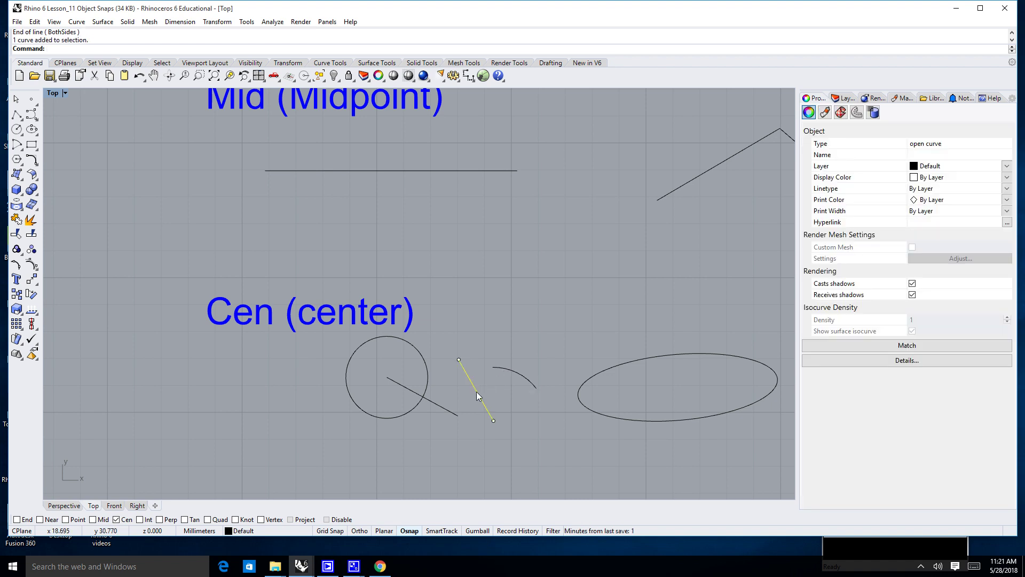
{"action": "key", "text": "Delete"}
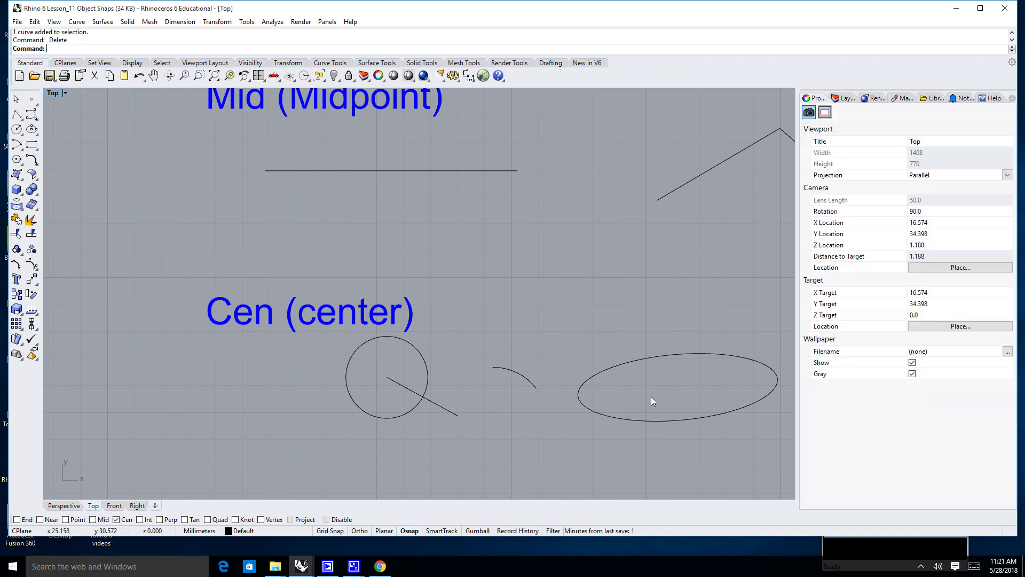
Step: Draw lines from the ellipse's centre (to the right) and the pentagon's centre (down-left)
{"action": "right_click_drag", "start_coordinate": [652, 396], "coordinate": [496, 418]}
{"action": "type", "text": "l"}
{"action": "key", "text": "Return"}
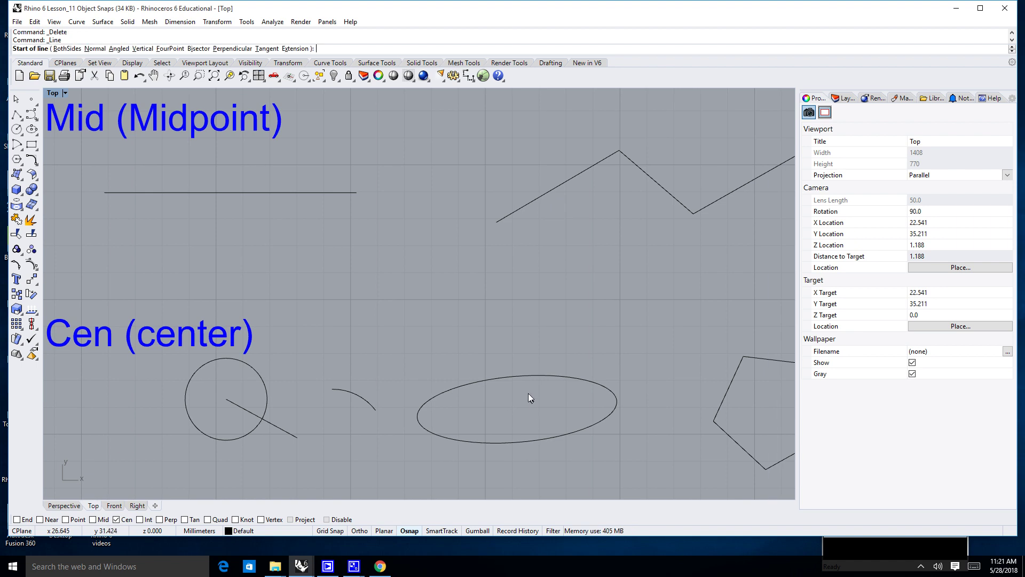
{"action": "left_click", "coordinate": [581, 384]}
{"action": "left_click", "coordinate": [655, 395]}
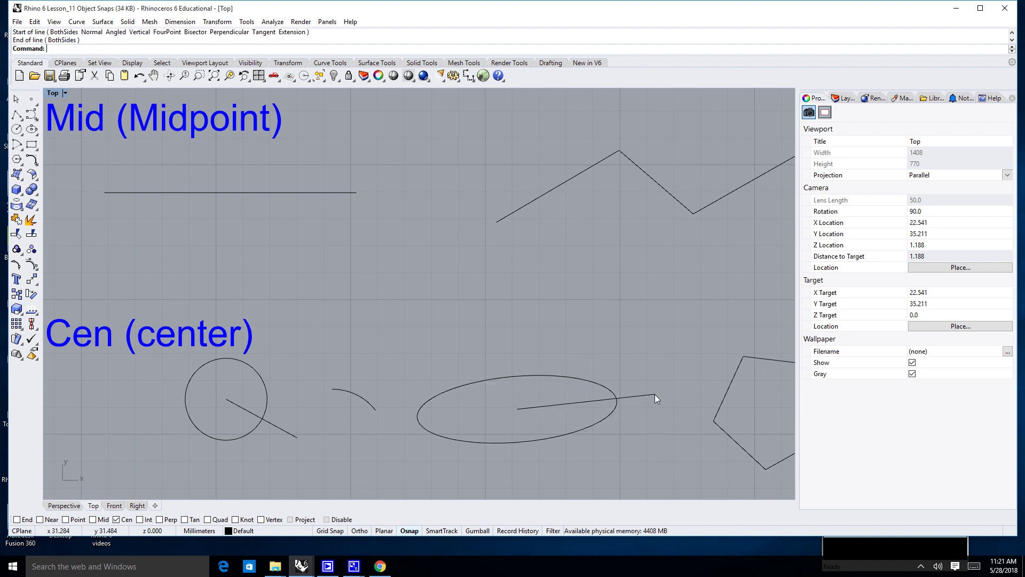
{"action": "scroll", "coordinate": [655, 394], "scroll_direction": "down", "scroll_amount": 5}
{"action": "right_click_drag", "start_coordinate": [670, 389], "coordinate": [561, 436]}
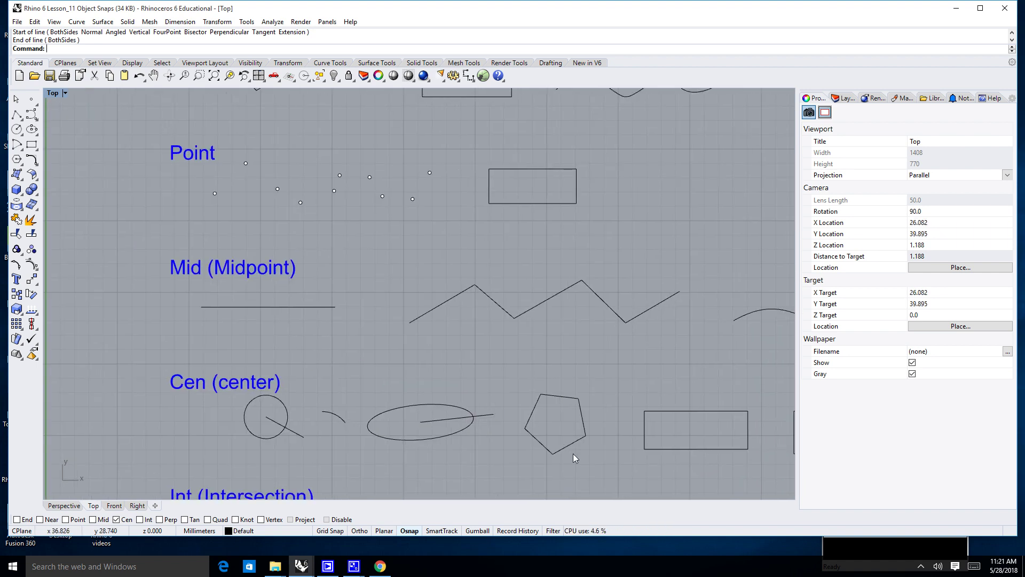
{"action": "key", "text": "Return"}
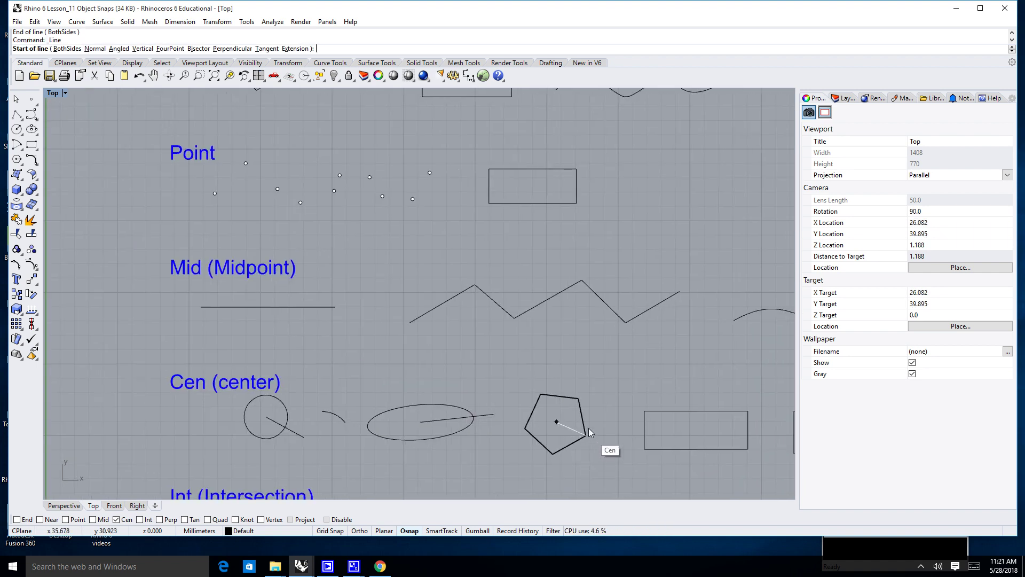
{"action": "left_click", "coordinate": [533, 417]}
{"action": "left_click", "coordinate": [516, 457]}
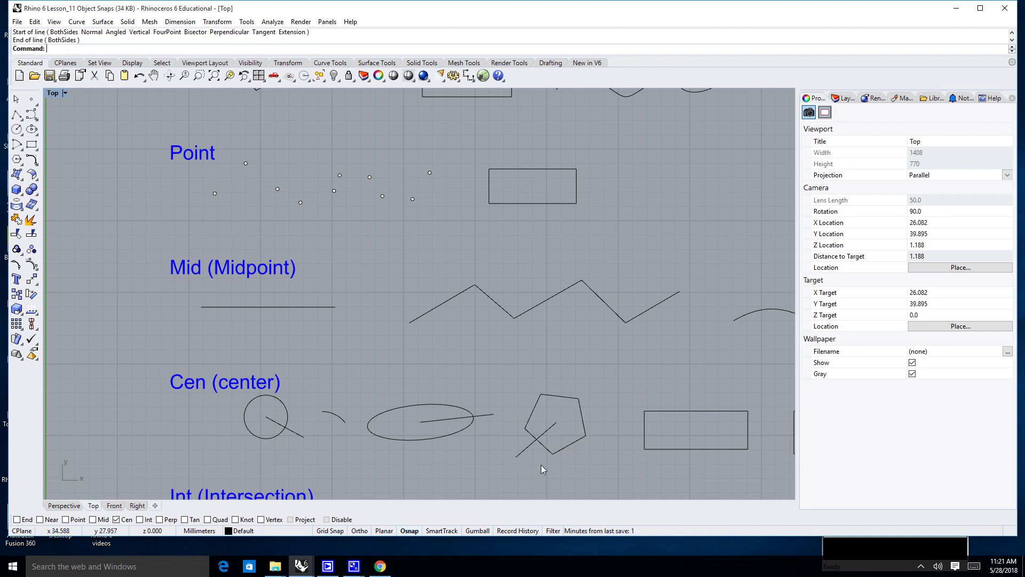
Step: Draw lines from the rectangle's centre (down-left) and the square's centre (down-right)
{"action": "right_click_drag", "start_coordinate": [542, 468], "coordinate": [544, 447]}
{"action": "right_click", "coordinate": [583, 447]}
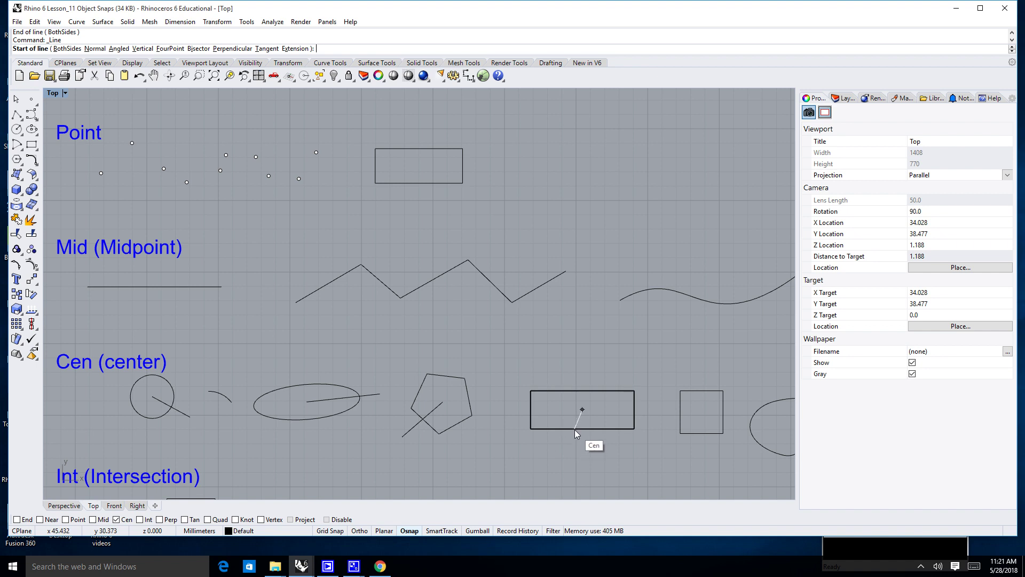
{"action": "left_click", "coordinate": [574, 429]}
{"action": "left_click", "coordinate": [514, 474]}
{"action": "mouse_move", "coordinate": [564, 454]}
{"action": "right_mouse_down"}
{"action": "mouse_move", "coordinate": [534, 450]}
{"action": "mouse_move", "coordinate": [559, 451]}
{"action": "right_mouse_up"}
{"action": "right_click", "coordinate": [560, 451]}
{"action": "left_click", "coordinate": [556, 424]}
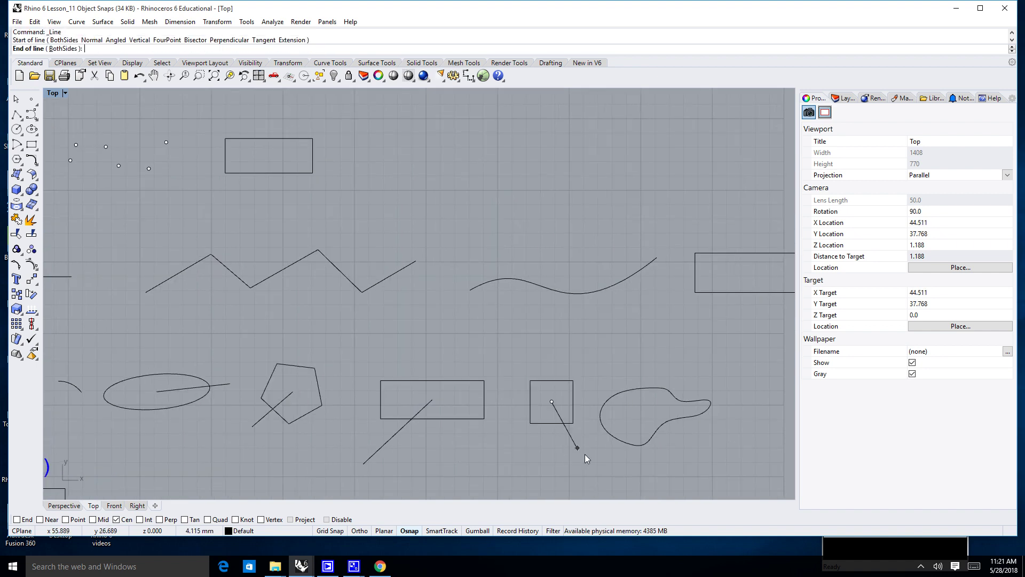
{"action": "left_click", "coordinate": [585, 454]}
Step: Start a line near the freeform closed curve, then cancel it with Escape
{"action": "right_click_drag", "start_coordinate": [585, 454], "coordinate": [482, 429]}
{"action": "scroll", "coordinate": [491, 425], "scroll_direction": "up", "scroll_amount": 5}
{"action": "right_click", "coordinate": [496, 421]}
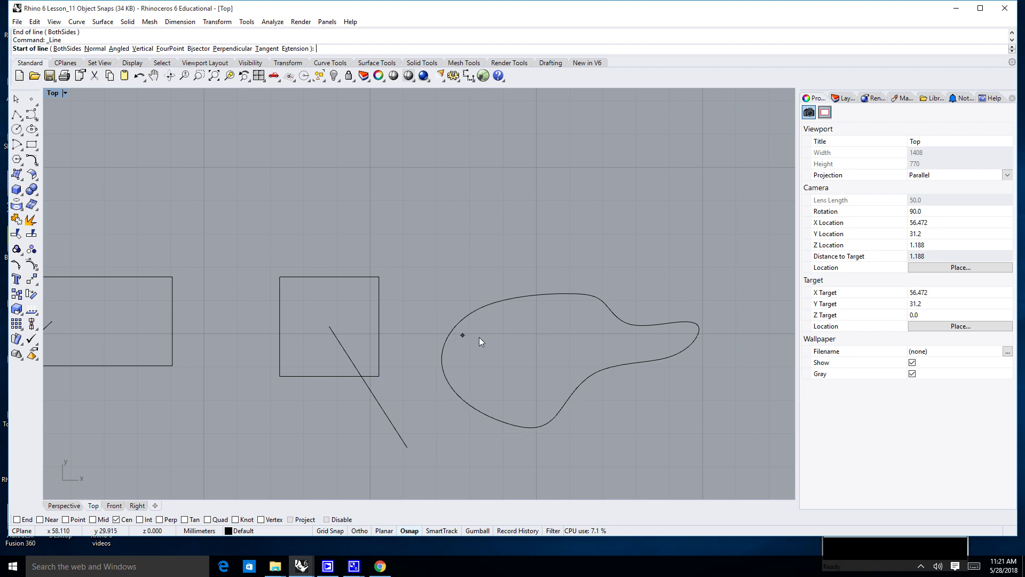
{"action": "scroll", "coordinate": [481, 338], "scroll_direction": "down", "scroll_amount": 4}
{"action": "key", "text": "Escape"}
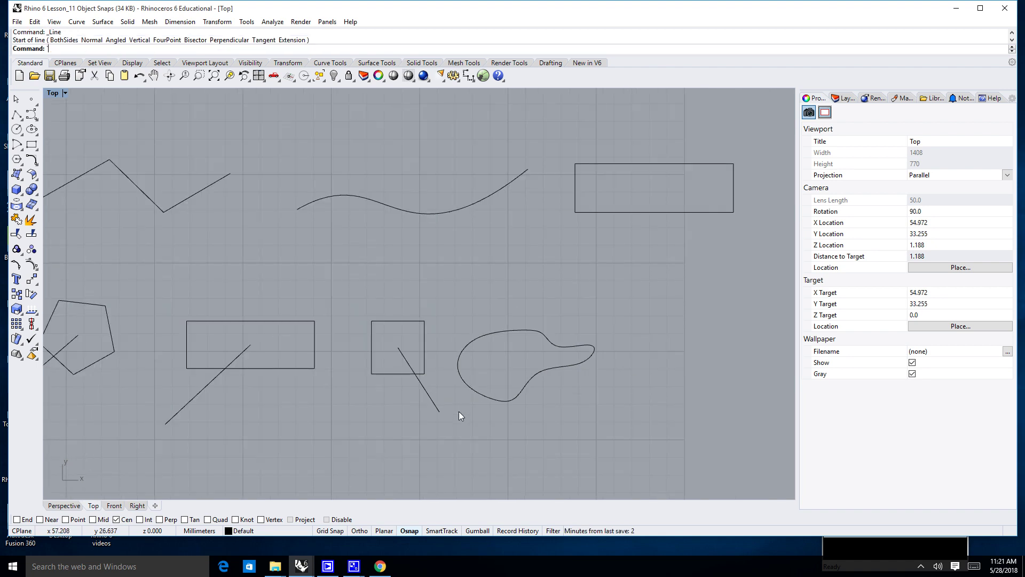
Step: Turn off the Cen object snap and frame the labelled snap rows
{"action": "scroll", "coordinate": [457, 416], "scroll_direction": "down", "scroll_amount": 4}
{"action": "right_click_drag", "start_coordinate": [457, 416], "coordinate": [555, 321]}
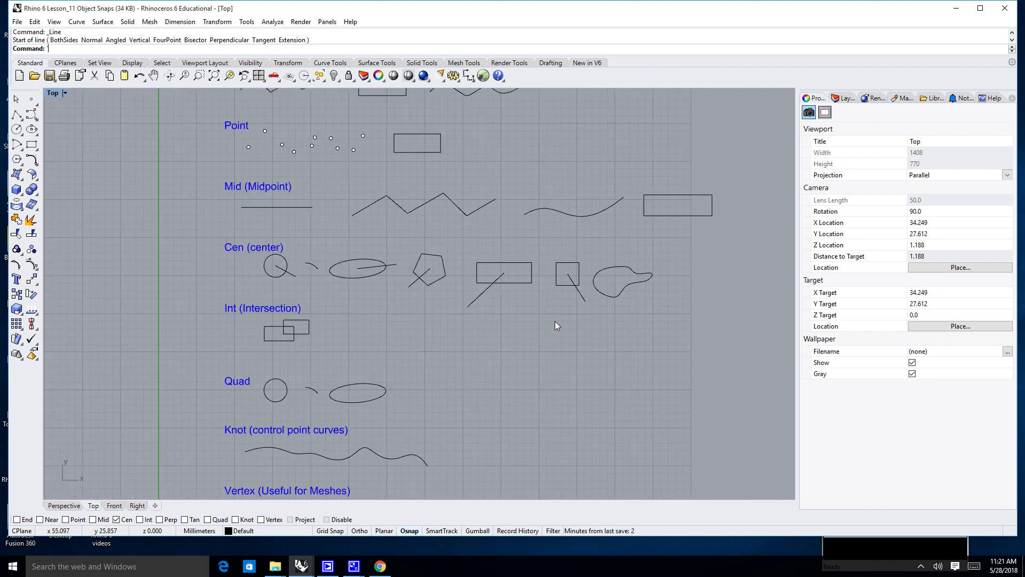
{"action": "left_click", "coordinate": [116, 520]}
{"action": "right_click_drag", "start_coordinate": [283, 421], "coordinate": [303, 438]}
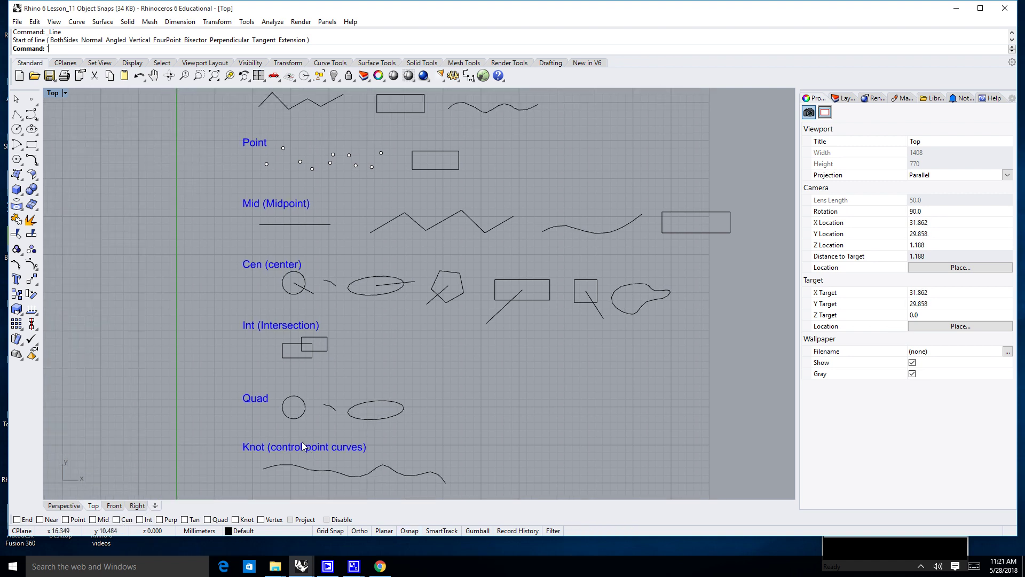
{"action": "scroll", "coordinate": [295, 351], "scroll_direction": "up", "scroll_amount": 4}
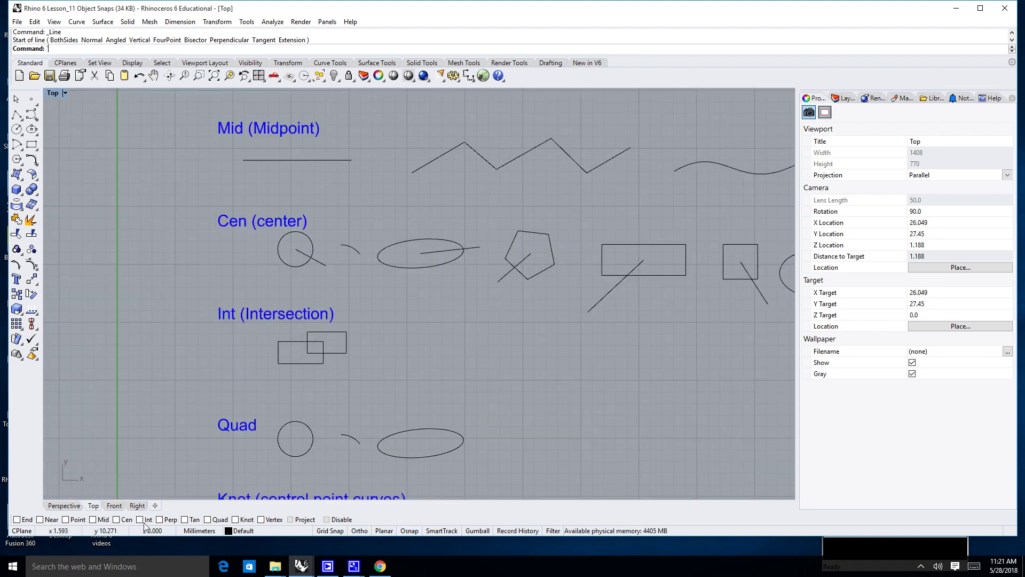
{"action": "right_click_drag", "start_coordinate": [290, 401], "coordinate": [333, 422]}
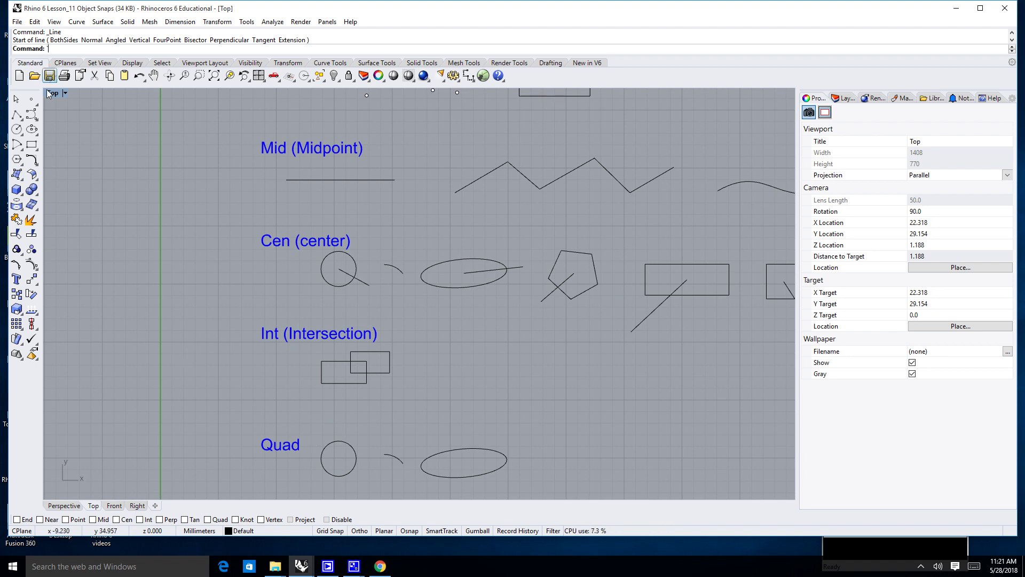
Step: Turn on Int snapping and start a polyline where the overlapping rectangles cross
{"action": "left_click", "coordinate": [16, 115]}
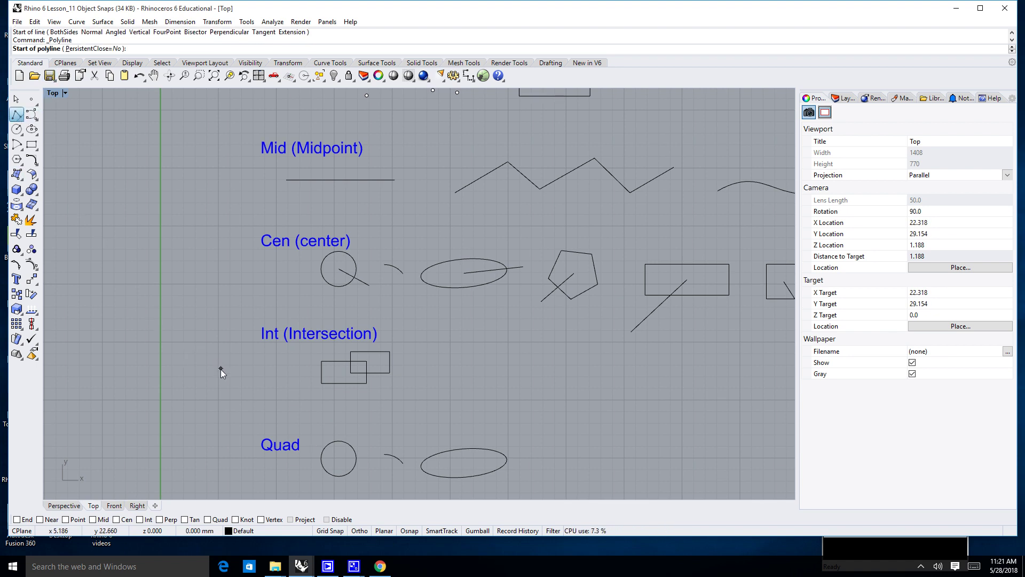
{"action": "scroll", "coordinate": [220, 369], "scroll_direction": "up", "scroll_amount": 5}
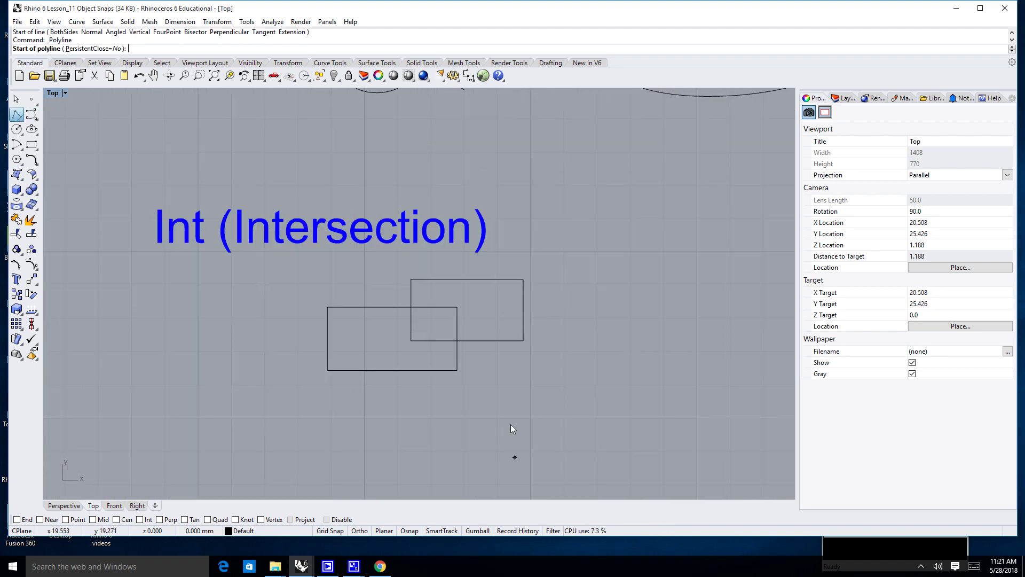
{"action": "scroll", "coordinate": [489, 393], "scroll_direction": "up", "scroll_amount": 3}
{"action": "right_click_drag", "start_coordinate": [486, 386], "coordinate": [467, 486]}
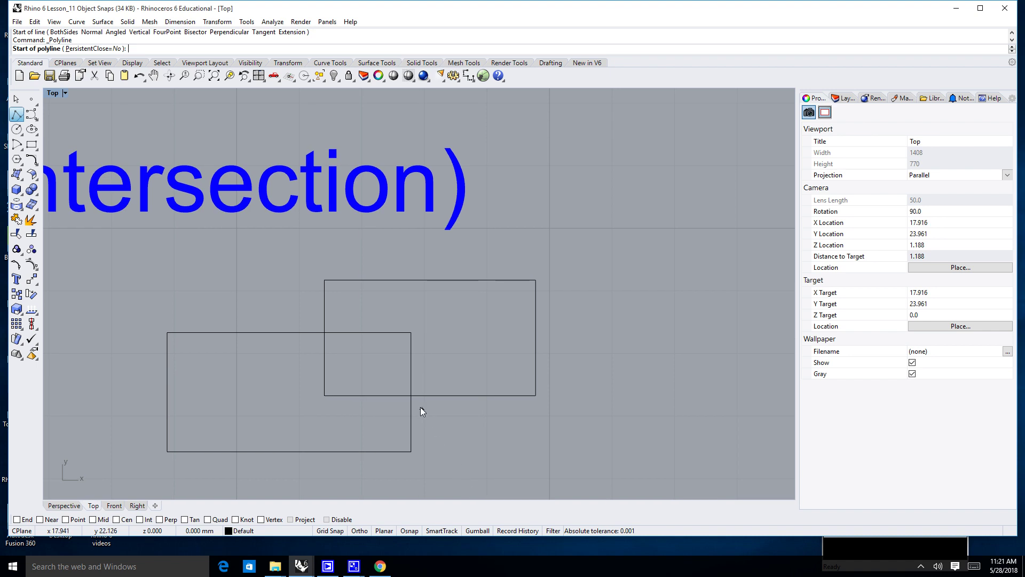
{"action": "scroll", "coordinate": [237, 479], "scroll_direction": "up", "scroll_amount": 1}
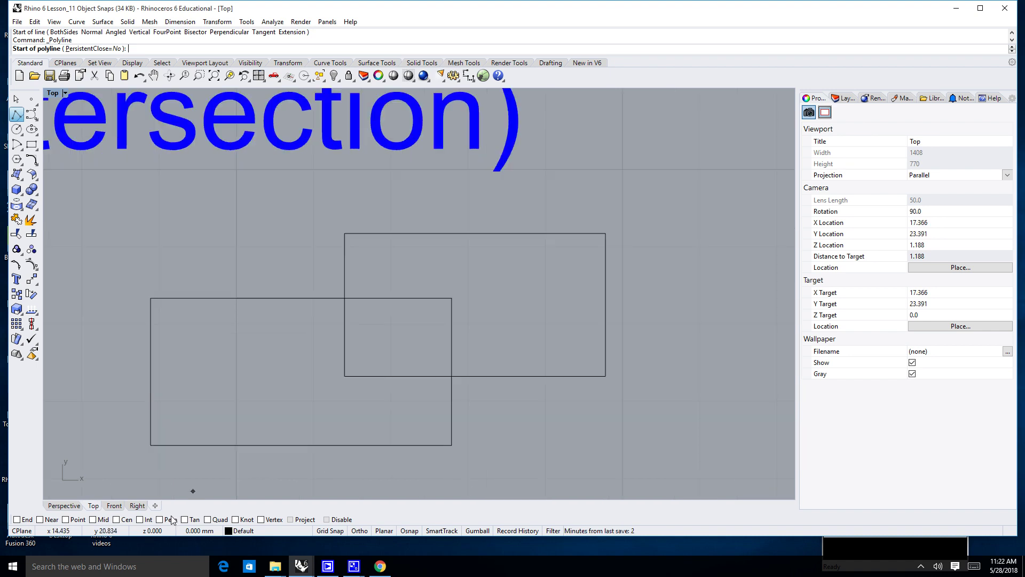
{"action": "left_click", "coordinate": [140, 519]}
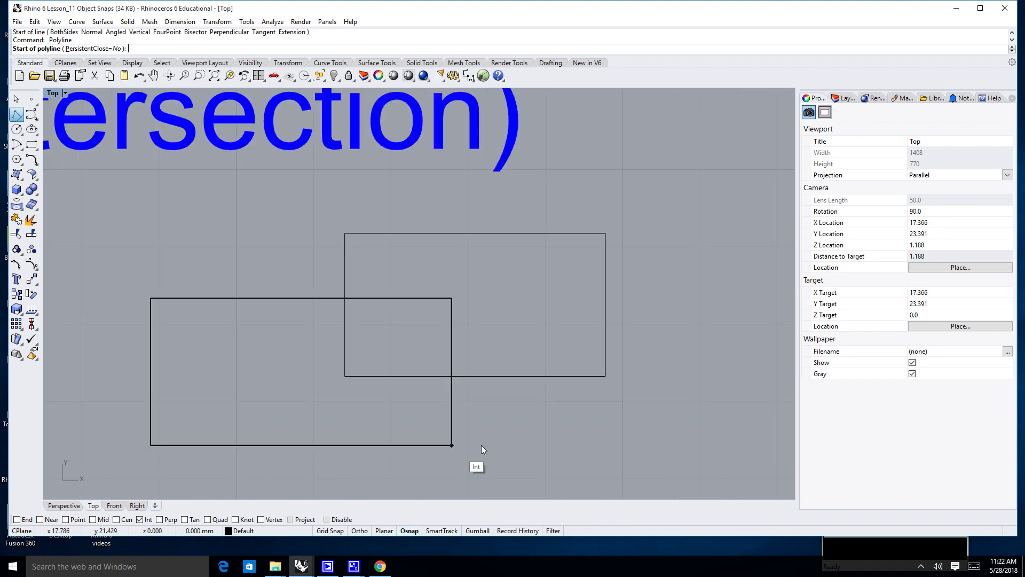
{"action": "left_click", "coordinate": [456, 379]}
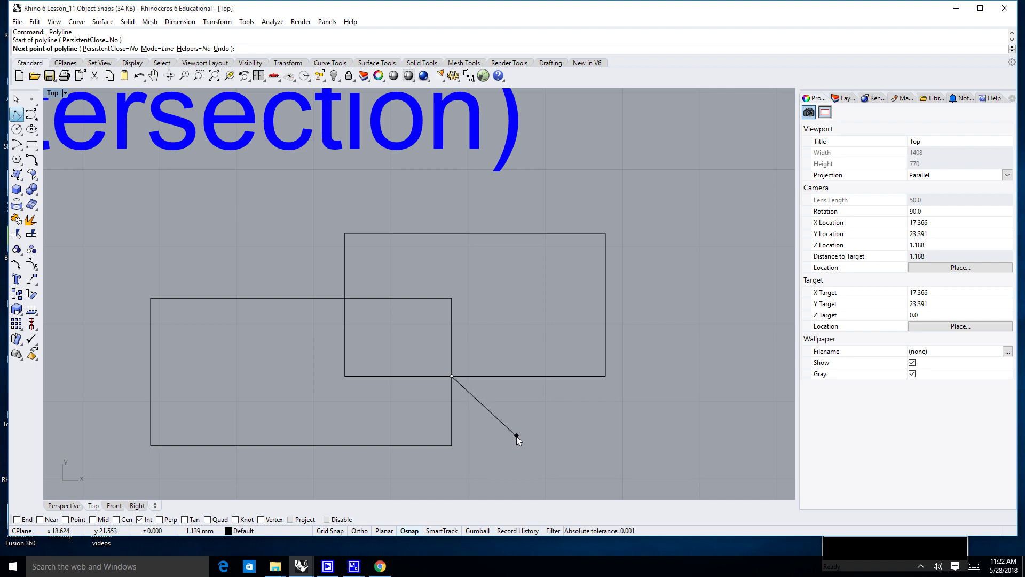
Step: Continue the polyline through three rectangle corners and two zigzag peaks, then finish it
{"action": "right_click_drag", "start_coordinate": [533, 335], "coordinate": [491, 395]}
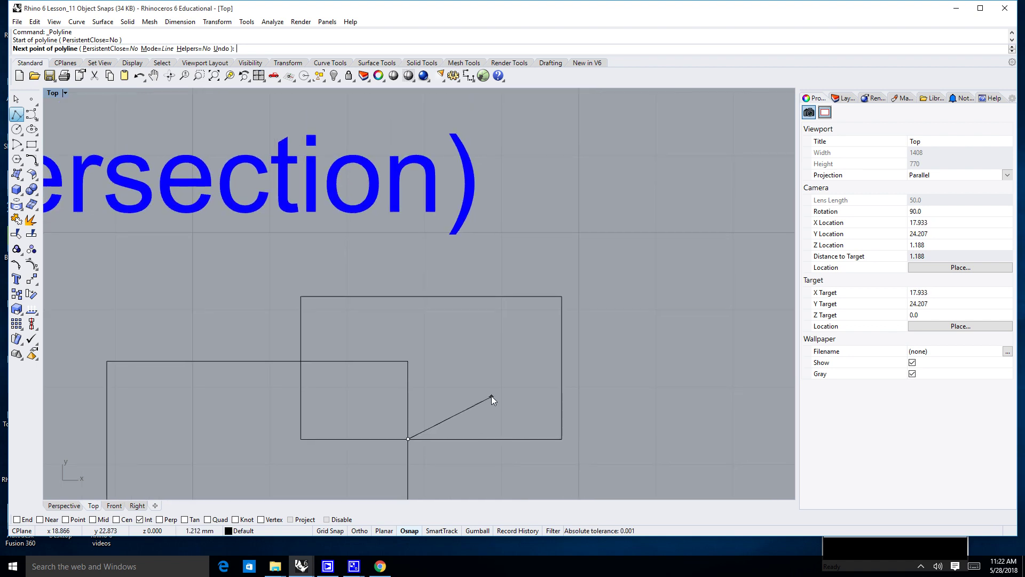
{"action": "left_click", "coordinate": [559, 297]}
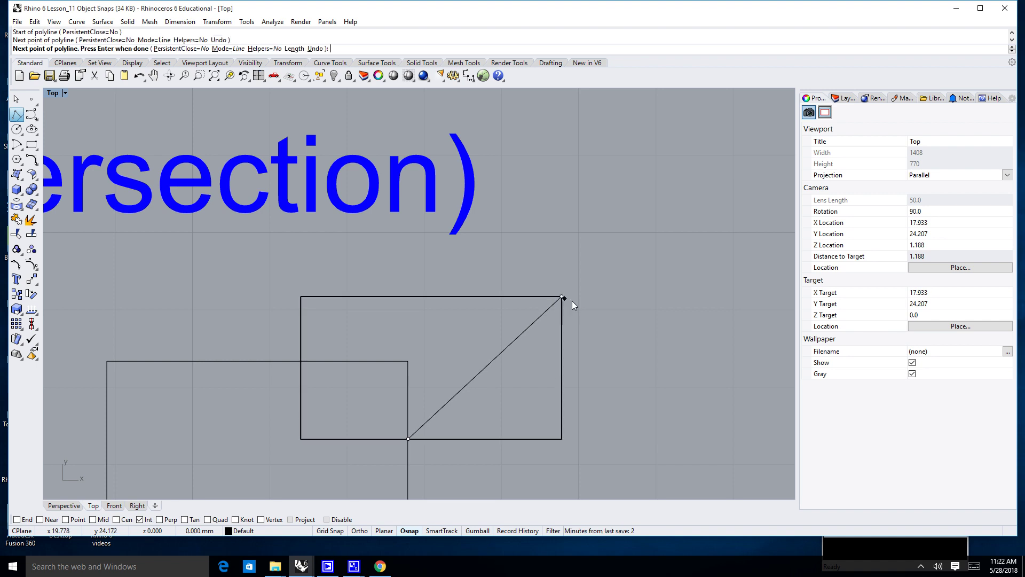
{"action": "left_click", "coordinate": [413, 362]}
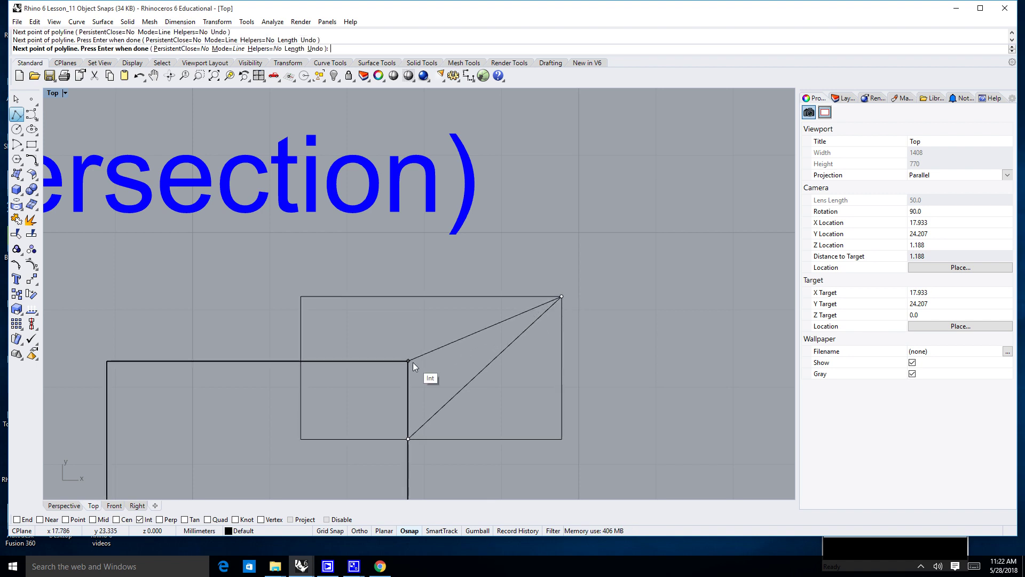
{"action": "left_click", "coordinate": [302, 437]}
{"action": "right_click_drag", "start_coordinate": [302, 438], "coordinate": [293, 437]}
{"action": "scroll", "coordinate": [292, 436], "scroll_direction": "down", "scroll_amount": 5}
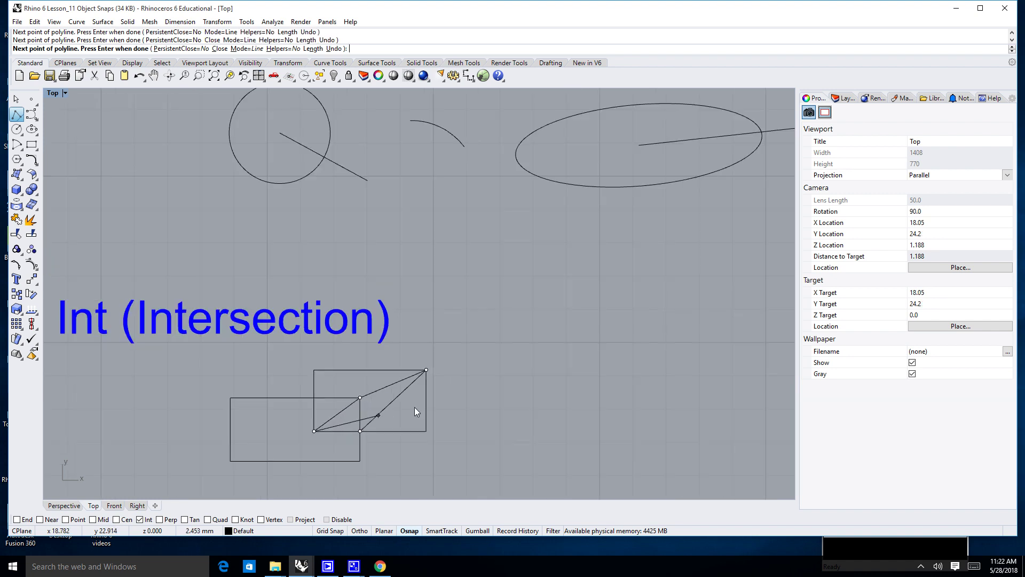
{"action": "right_click_drag", "start_coordinate": [543, 331], "coordinate": [485, 443]}
{"action": "scroll", "coordinate": [485, 443], "scroll_direction": "down", "scroll_amount": 3}
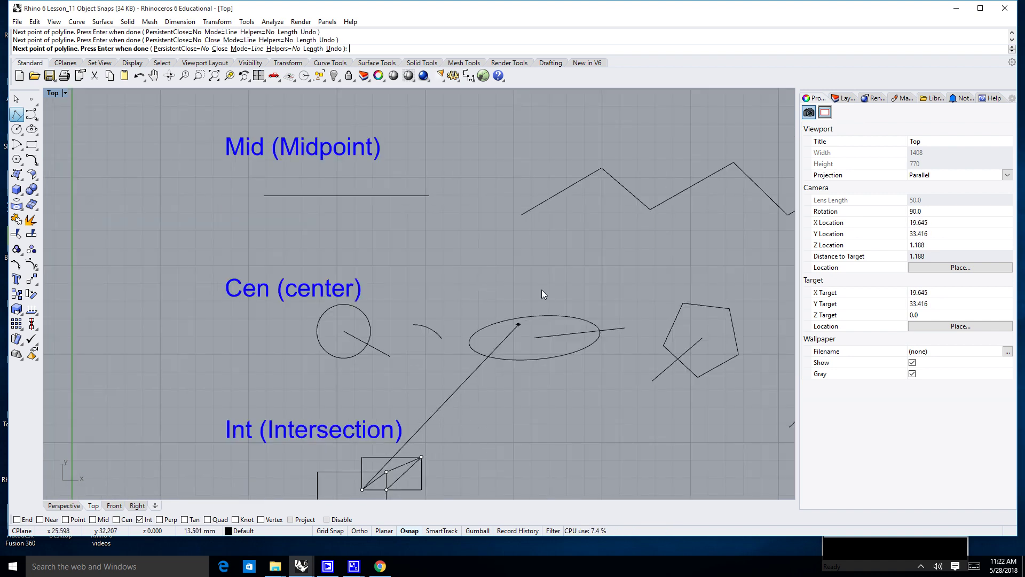
{"action": "left_click", "coordinate": [600, 168]}
{"action": "left_click", "coordinate": [729, 163]}
{"action": "key", "text": "Return"}
Step: Select and delete the test polyline
{"action": "scroll", "coordinate": [571, 286], "scroll_direction": "down", "scroll_amount": 5}
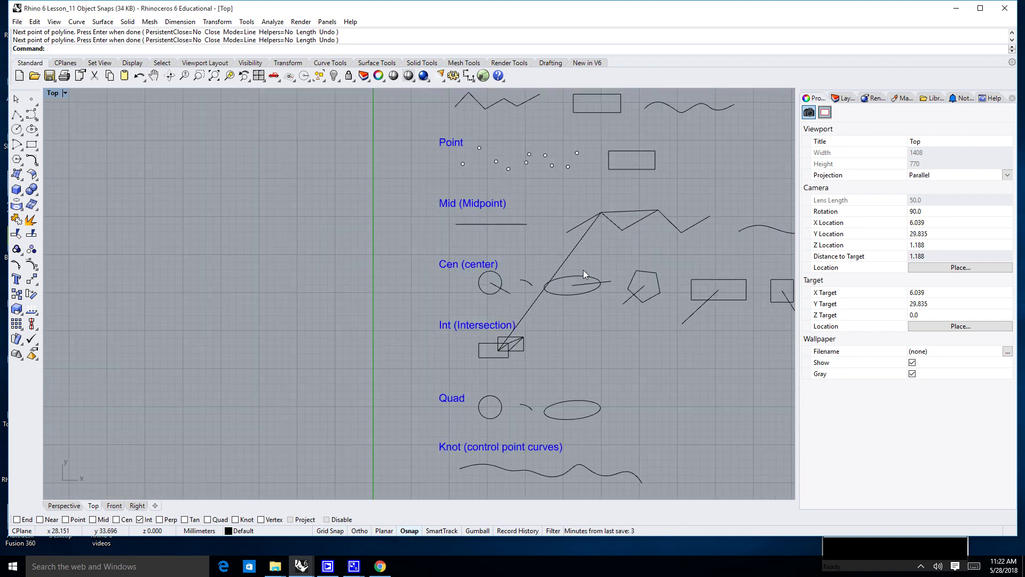
{"action": "scroll", "coordinate": [530, 267], "scroll_direction": "up", "scroll_amount": 4}
{"action": "left_click", "coordinate": [534, 274]}
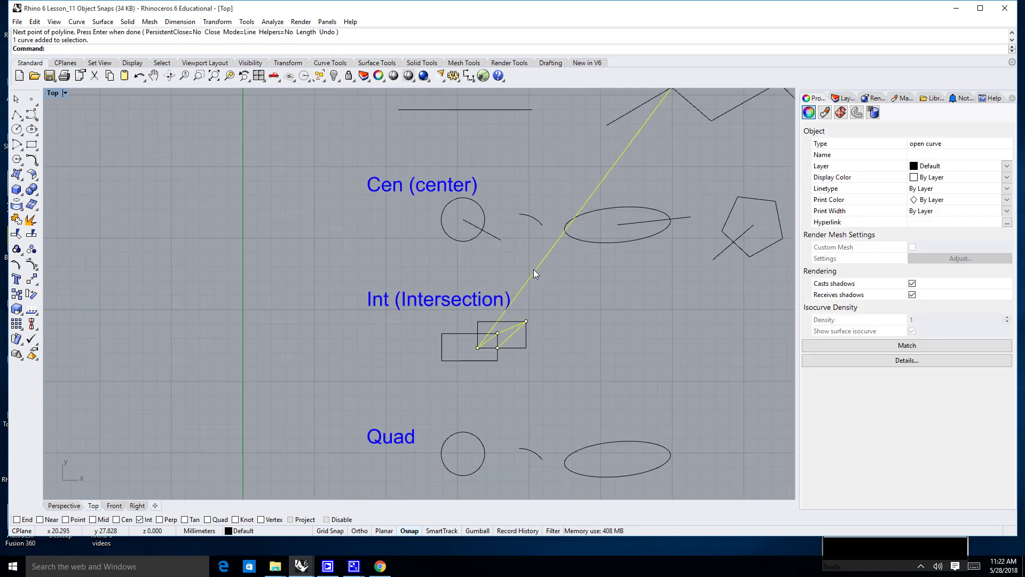
{"action": "key", "text": "Delete"}
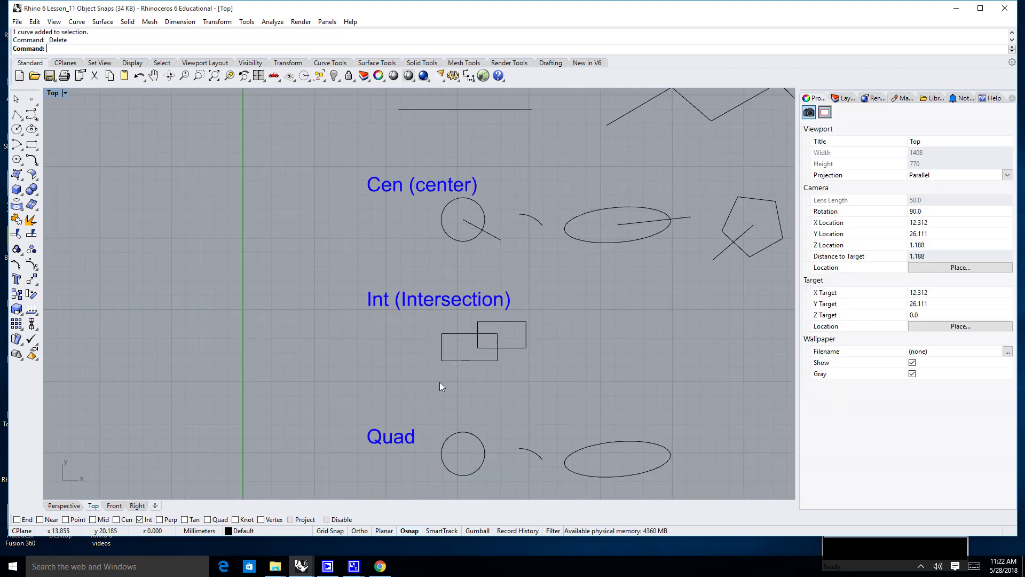
Step: Swap the Int object snap for Quad and move the view toward the Quad samples
{"action": "scroll", "coordinate": [350, 330], "scroll_direction": "down", "scroll_amount": 3}
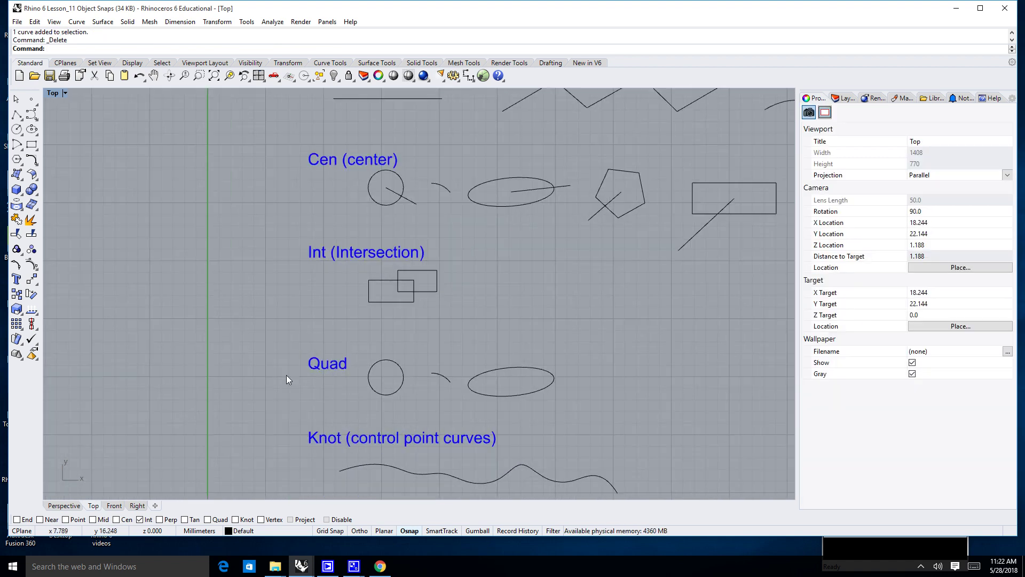
{"action": "scroll", "coordinate": [344, 344], "scroll_direction": "up", "scroll_amount": 3}
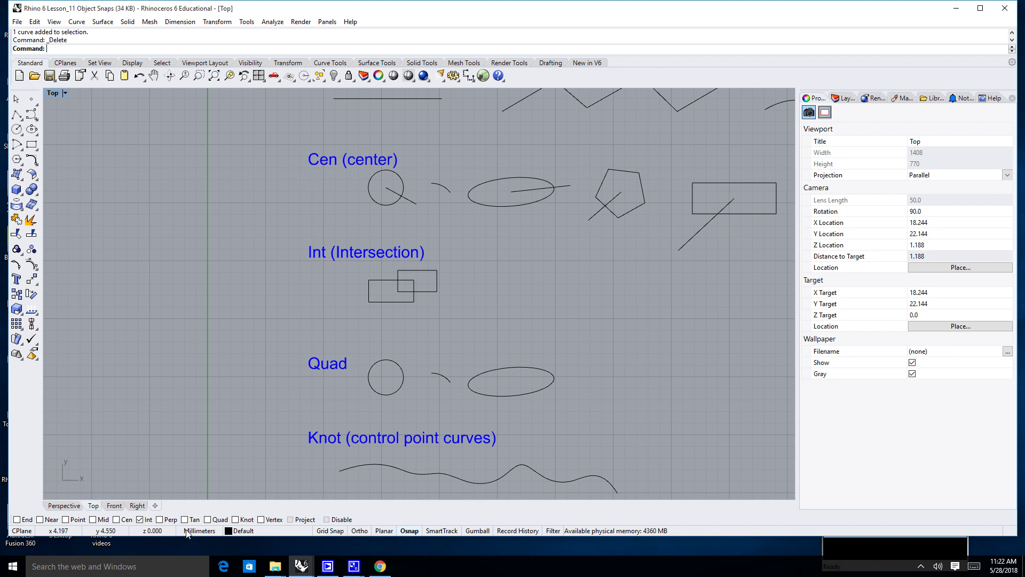
{"action": "left_click", "coordinate": [153, 521]}
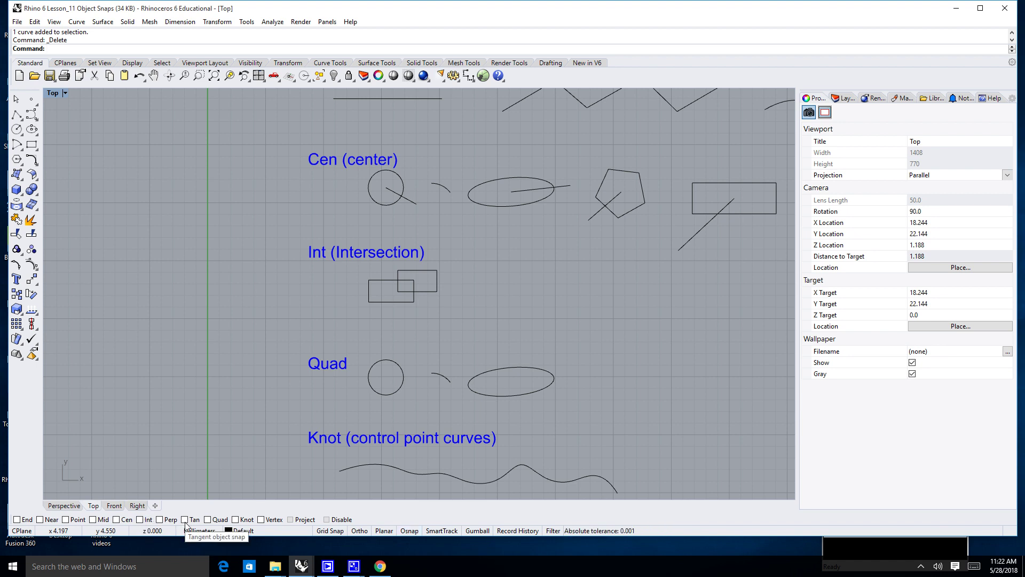
{"action": "left_click", "coordinate": [208, 520]}
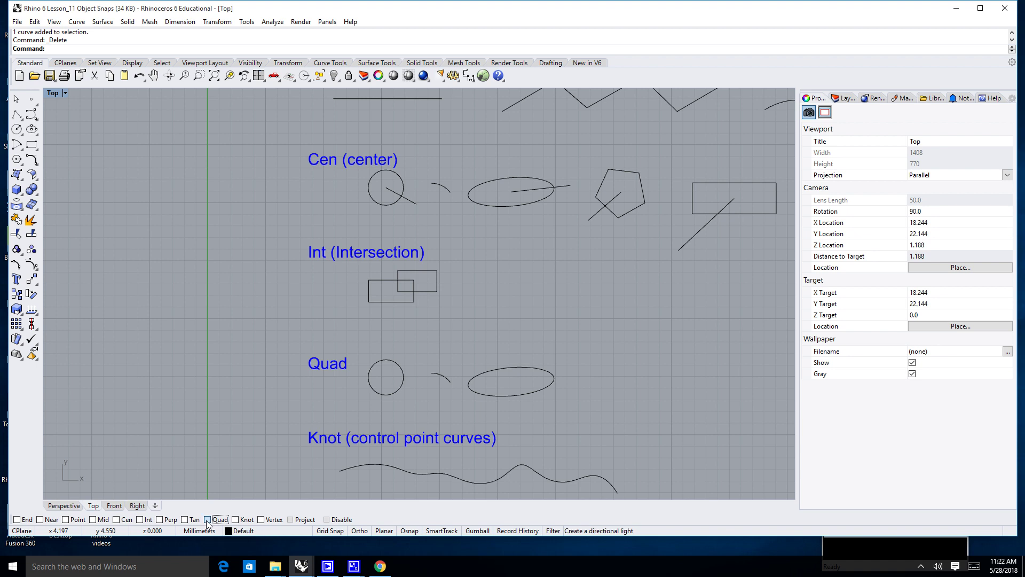
{"action": "right_click_drag", "start_coordinate": [207, 501], "coordinate": [231, 468]}
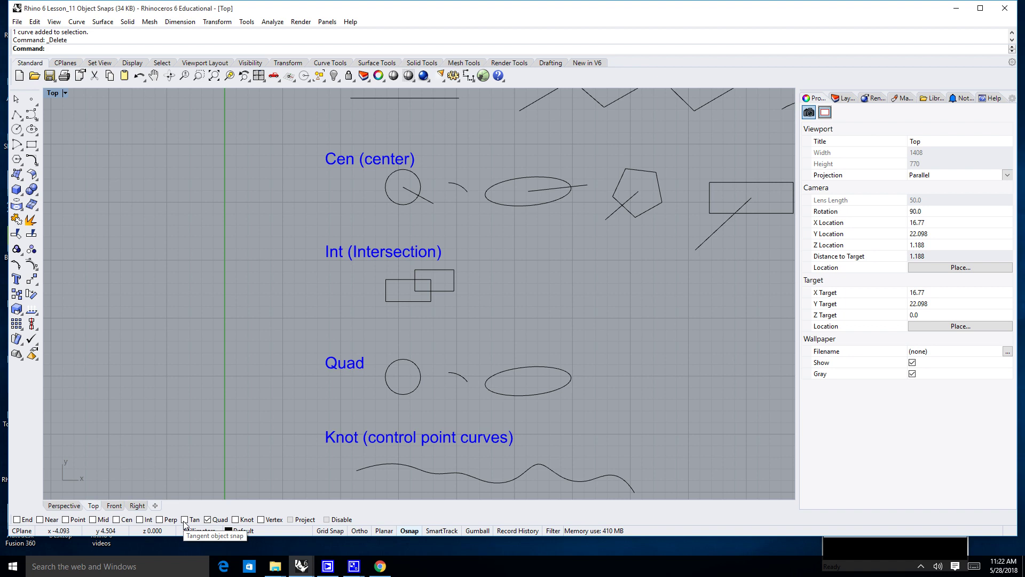
{"action": "right_click_drag", "start_coordinate": [287, 409], "coordinate": [248, 420]}
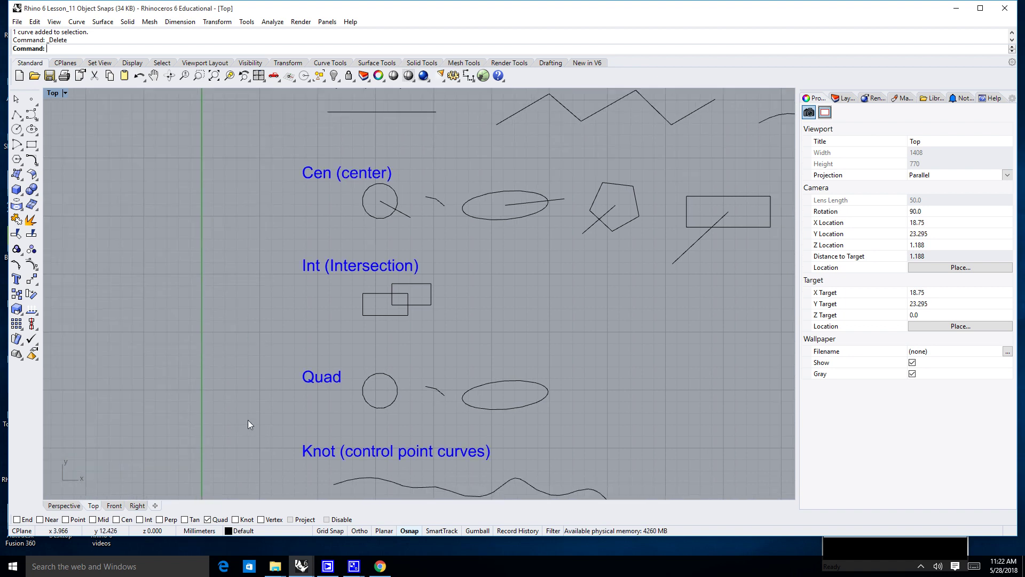
Step: Draw lines from the circle's top and bottom quadrants to its right quadrant
{"action": "left_click", "coordinate": [21, 118]}
{"action": "left_click", "coordinate": [33, 120]}
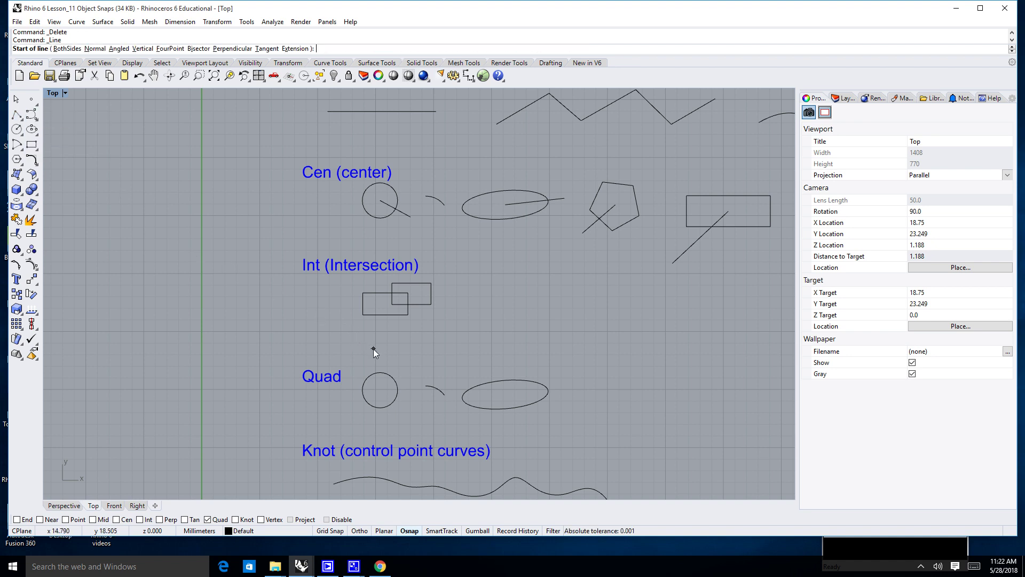
{"action": "scroll", "coordinate": [374, 348], "scroll_direction": "up", "scroll_amount": 2}
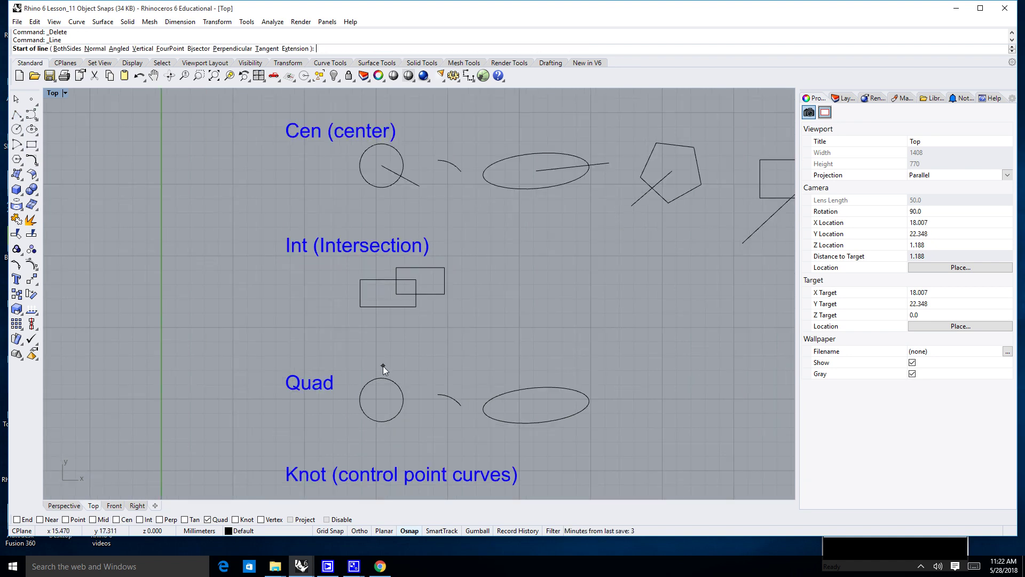
{"action": "scroll", "coordinate": [407, 370], "scroll_direction": "up", "scroll_amount": 10}
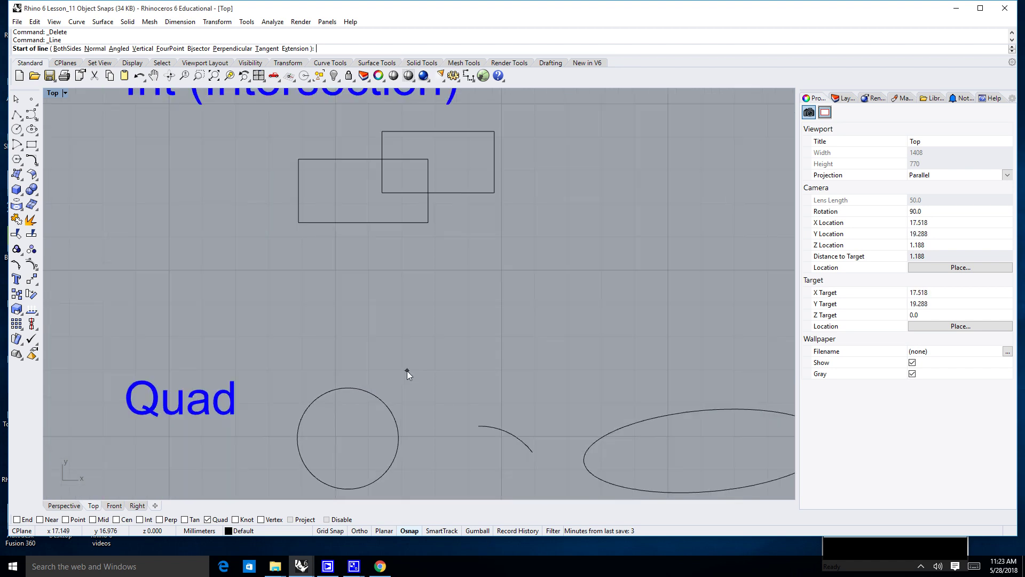
{"action": "right_click_drag", "start_coordinate": [392, 386], "coordinate": [428, 290]}
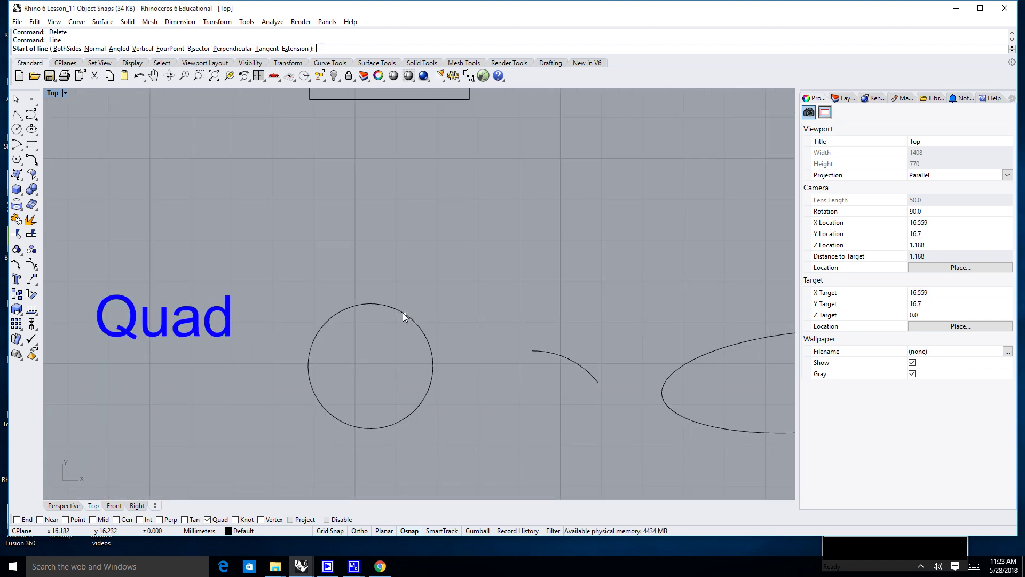
{"action": "left_click", "coordinate": [373, 303]}
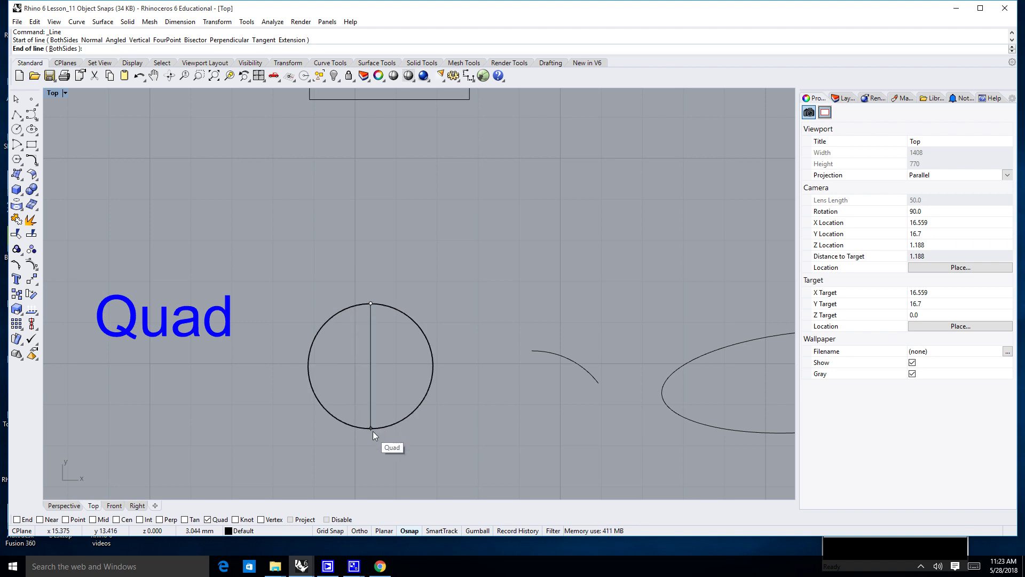
{"action": "left_click", "coordinate": [434, 368]}
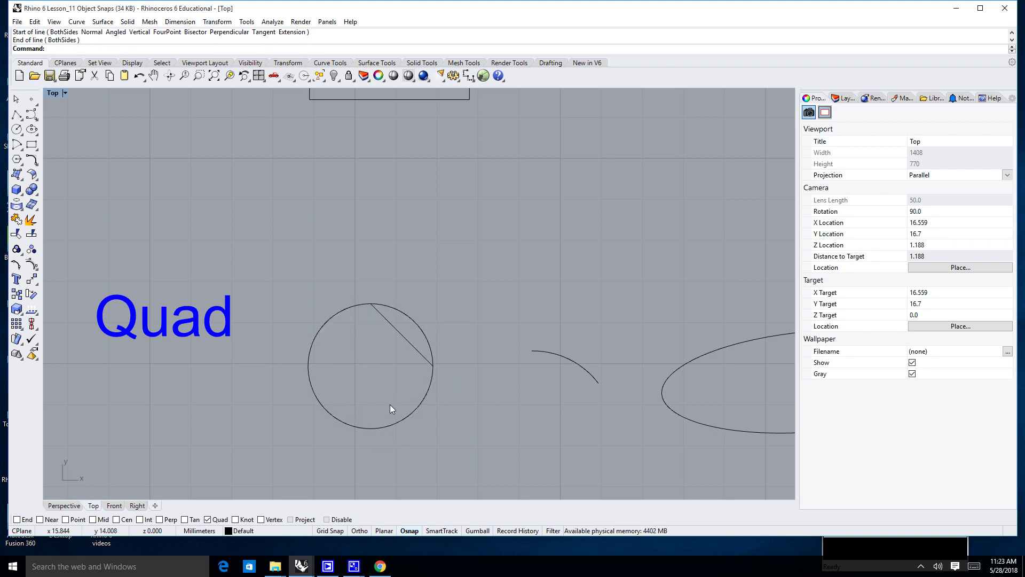
{"action": "right_click", "coordinate": [390, 398]}
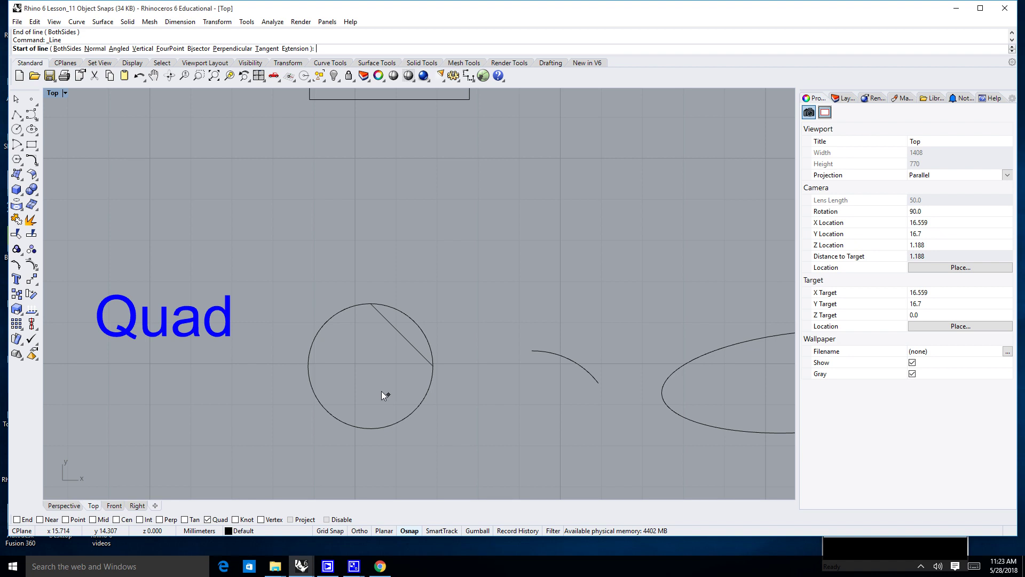
{"action": "left_click", "coordinate": [368, 422]}
{"action": "left_click", "coordinate": [432, 368]}
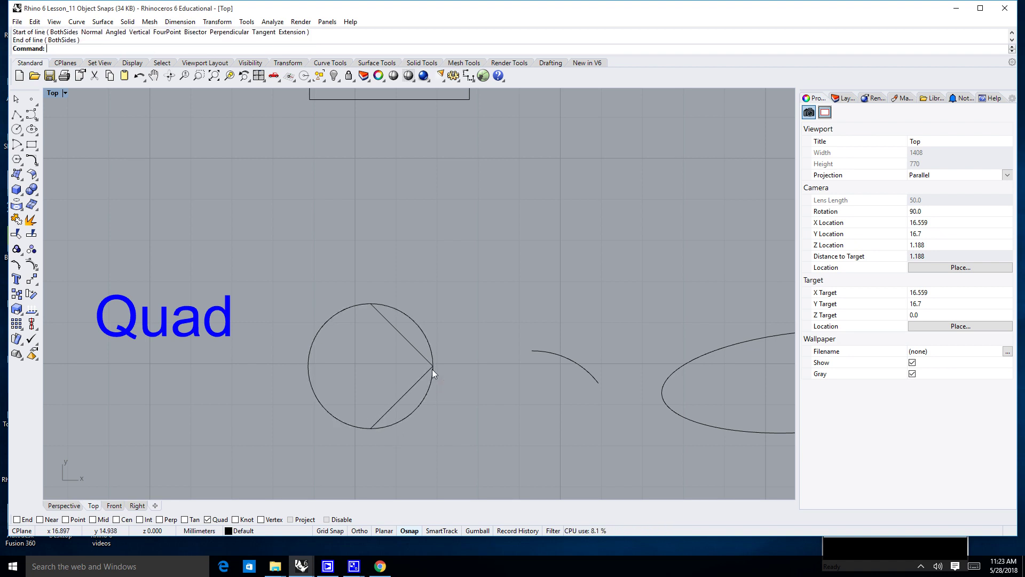
Step: Draw lines from the bottom and top quadrants to the left quadrant, closing the diamond
{"action": "right_click", "coordinate": [391, 399]}
{"action": "left_click", "coordinate": [371, 427]}
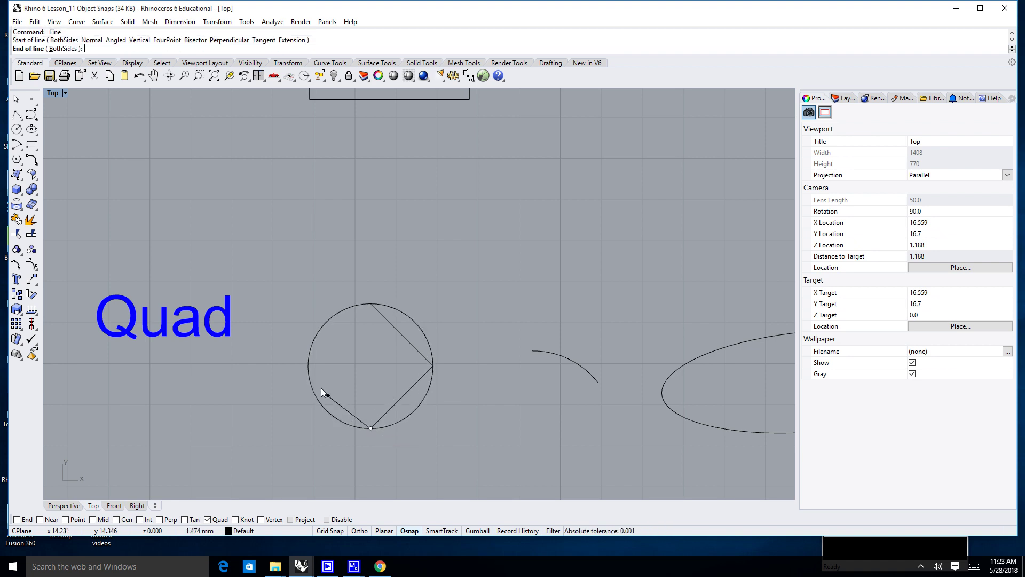
{"action": "left_click", "coordinate": [307, 367]}
{"action": "right_click", "coordinate": [323, 351]}
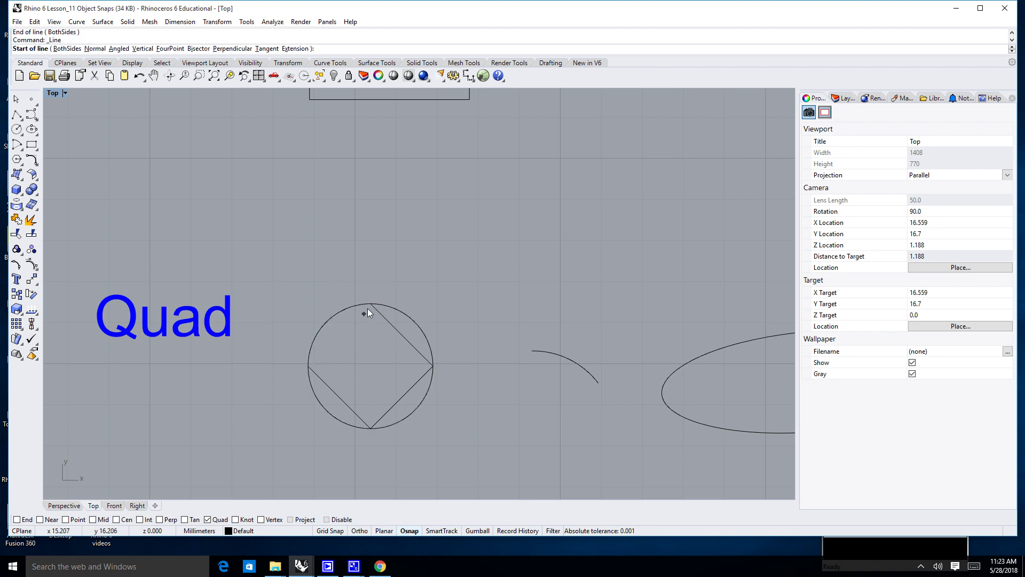
{"action": "left_click", "coordinate": [371, 303]}
{"action": "left_click", "coordinate": [308, 366]}
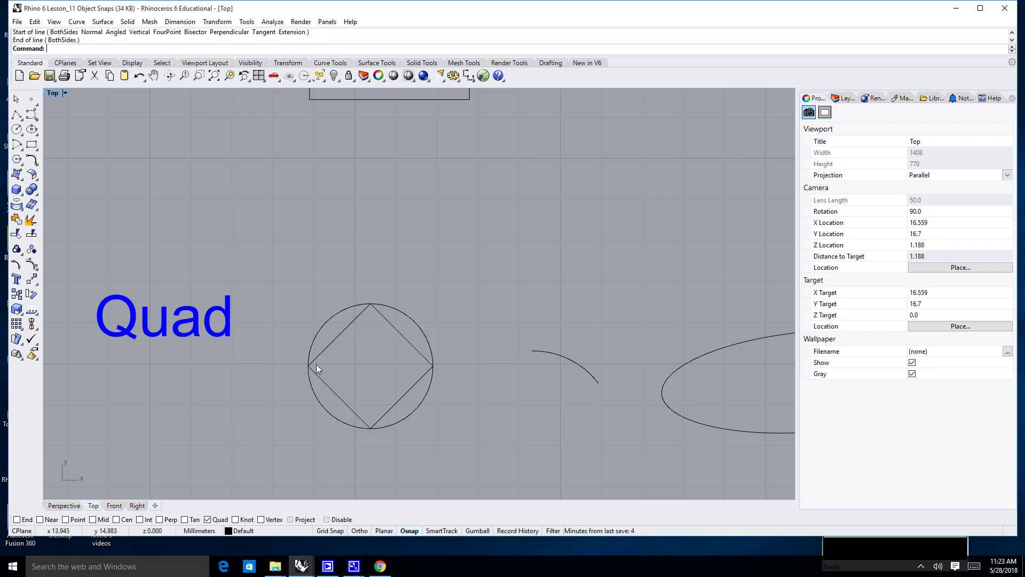
{"action": "right_click_drag", "start_coordinate": [464, 393], "coordinate": [351, 344]}
Step: Draw a vertical line straight down from the arc's left end
{"action": "right_click", "coordinate": [366, 344]}
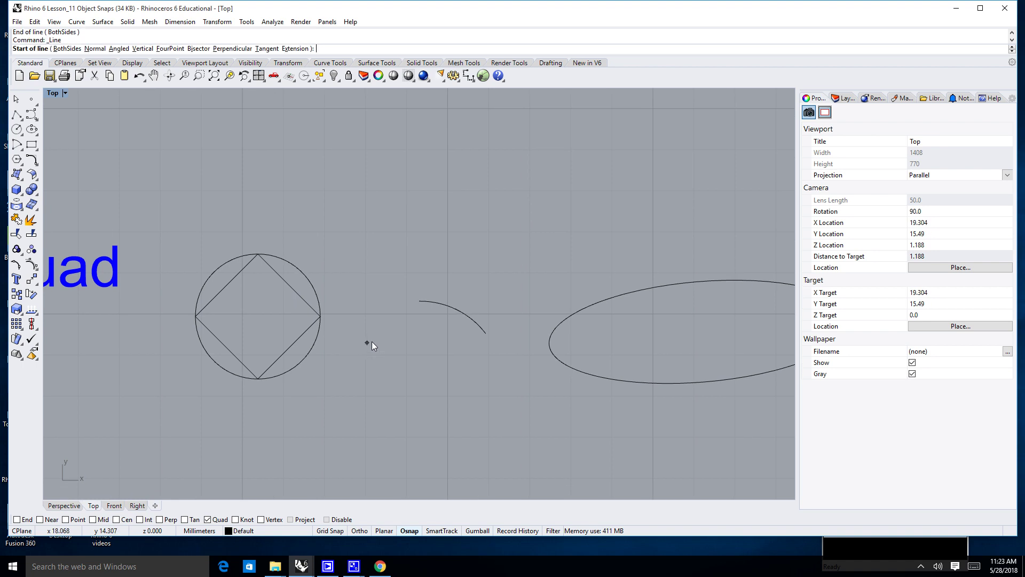
{"action": "left_click", "coordinate": [416, 301]}
{"action": "left_click", "coordinate": [424, 414]}
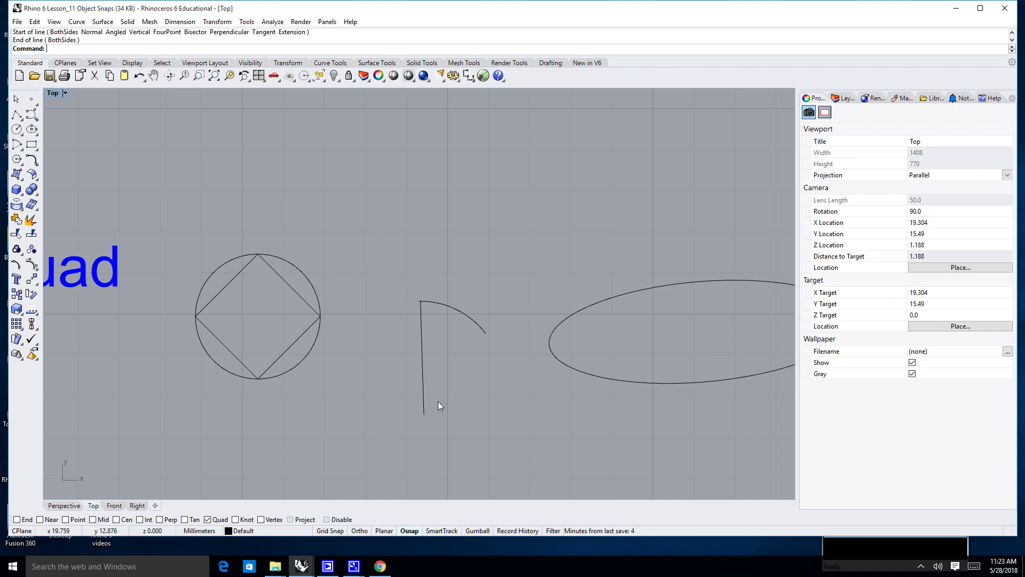
Step: Draw a line from the ellipse's bottom quadrant to its right quadrant
{"action": "key", "text": "Return"}
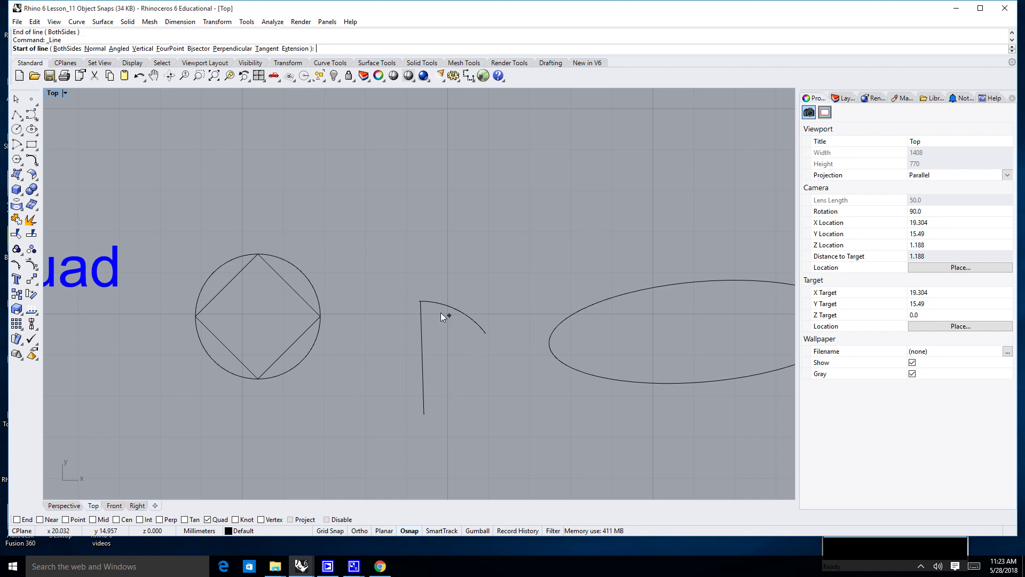
{"action": "scroll", "coordinate": [420, 300], "scroll_direction": "up", "scroll_amount": 5}
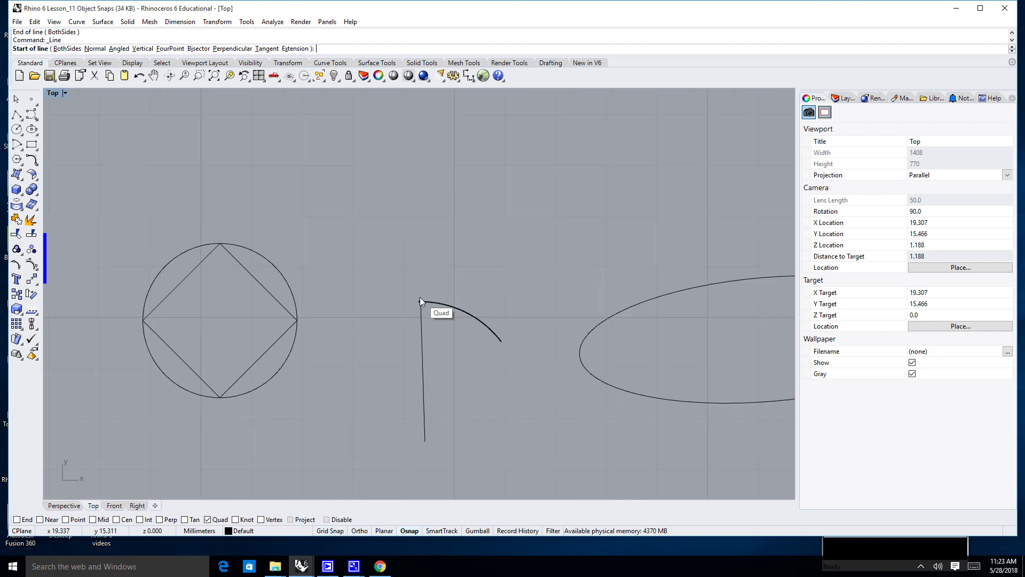
{"action": "scroll", "coordinate": [421, 312], "scroll_direction": "up", "scroll_amount": 3}
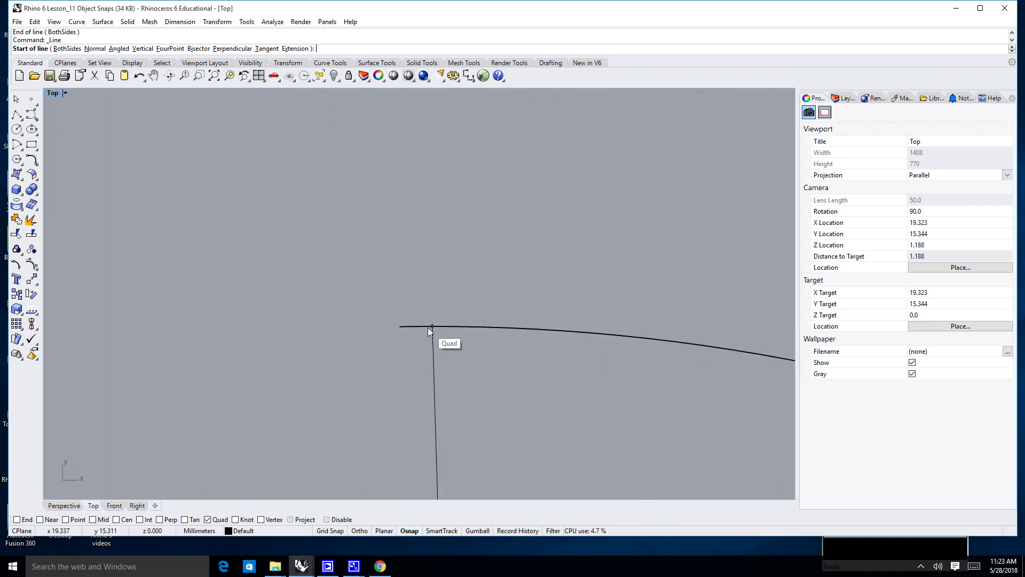
{"action": "scroll", "coordinate": [462, 351], "scroll_direction": "down", "scroll_amount": 8}
{"action": "right_click_drag", "start_coordinate": [474, 411], "coordinate": [271, 277]}
{"action": "scroll", "coordinate": [379, 338], "scroll_direction": "down", "scroll_amount": 2}
{"action": "right_click_drag", "start_coordinate": [379, 338], "coordinate": [276, 396]}
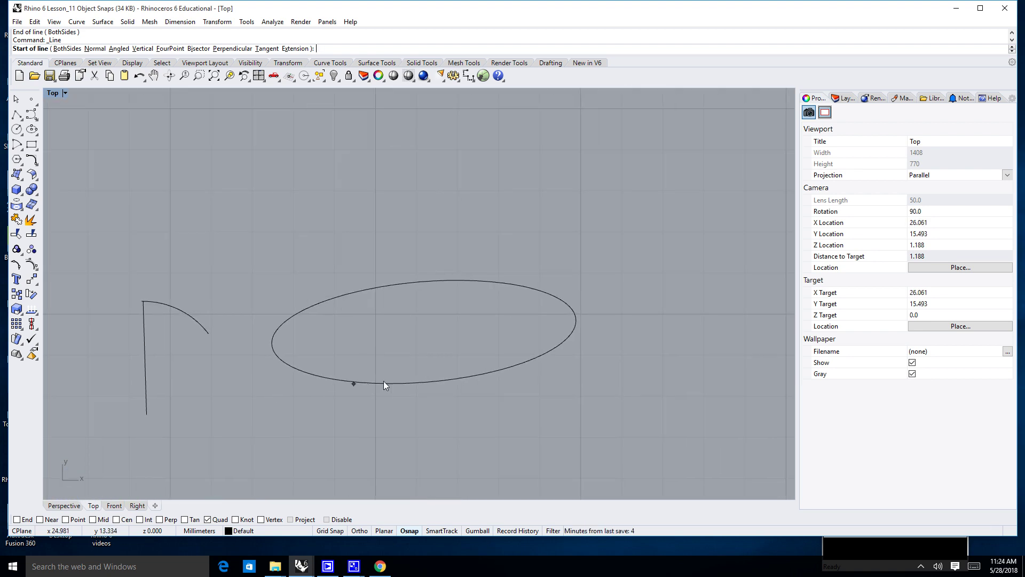
{"action": "left_click", "coordinate": [427, 381]}
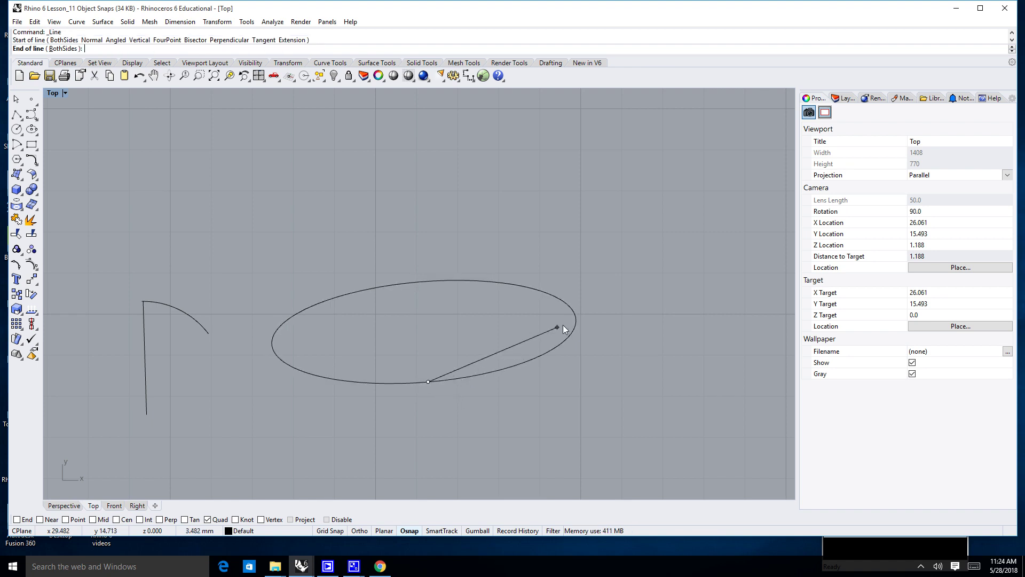
{"action": "left_click", "coordinate": [576, 319]}
Step: Add lines from the ellipse's top quadrant to its right quadrant and from its bottom quadrant to its left quadrant
{"action": "key", "text": "Return"}
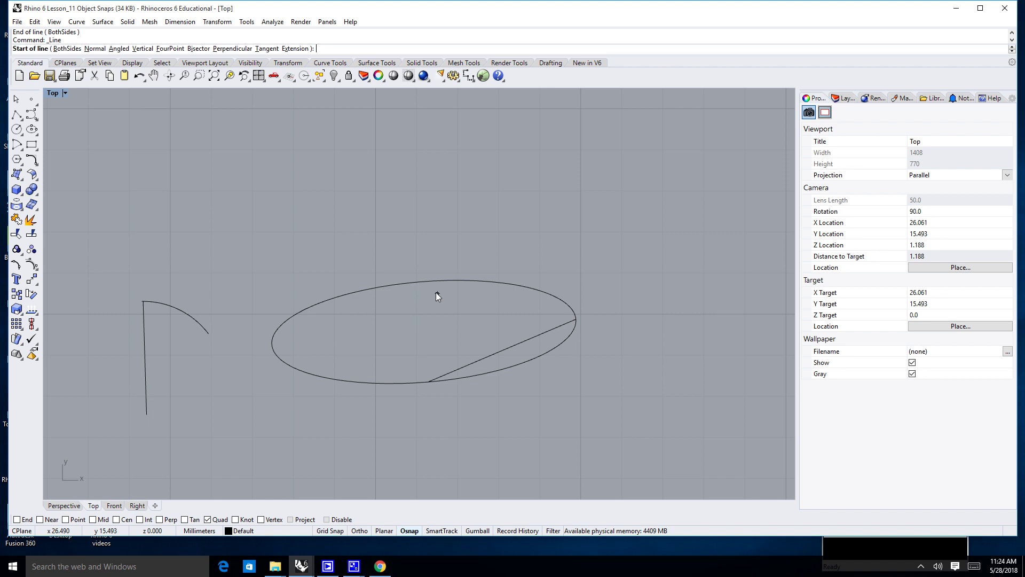
{"action": "left_click", "coordinate": [419, 281]}
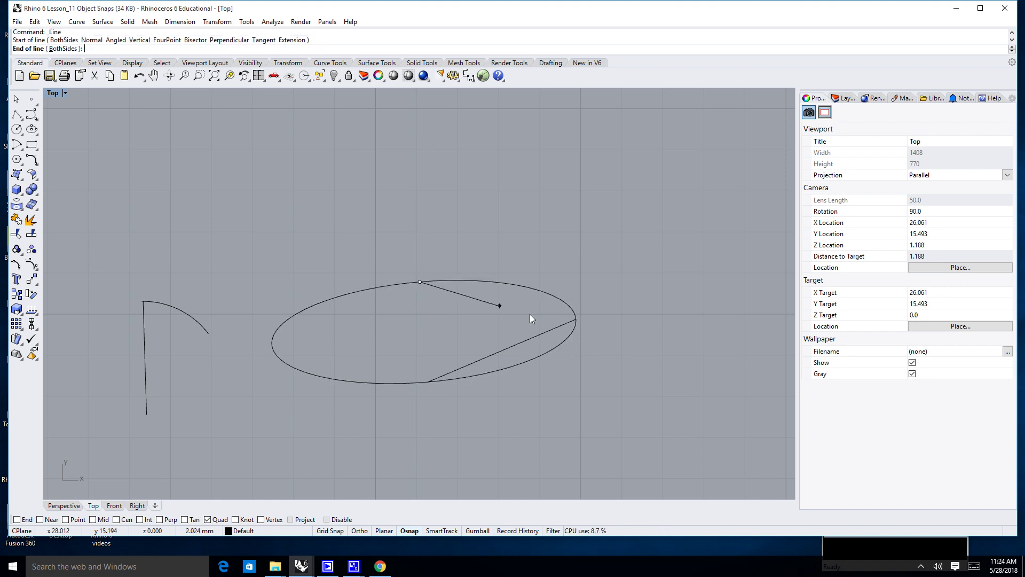
{"action": "left_click", "coordinate": [574, 319]}
{"action": "key", "text": "Return"}
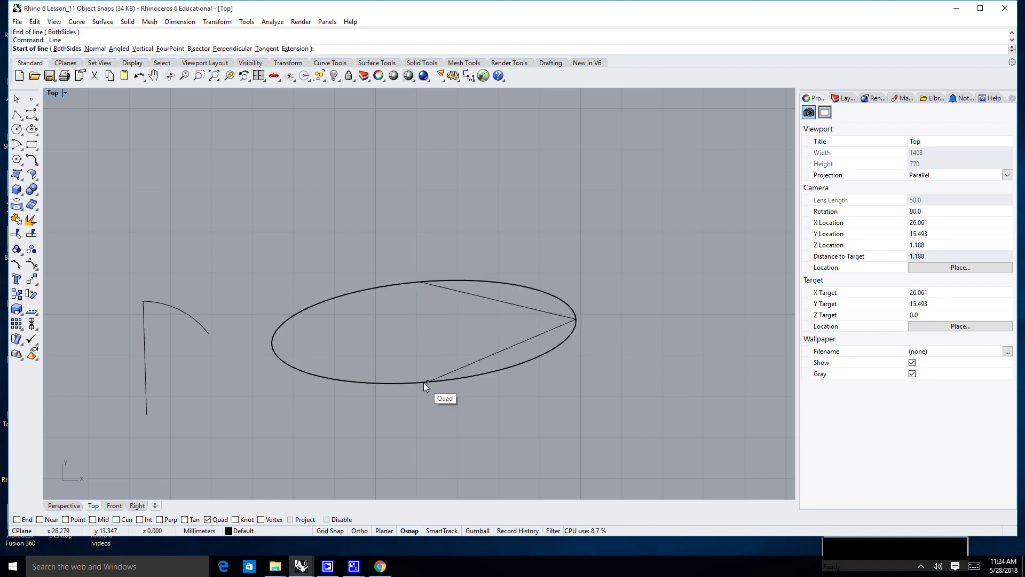
{"action": "left_click", "coordinate": [427, 381]}
{"action": "left_click", "coordinate": [269, 345]}
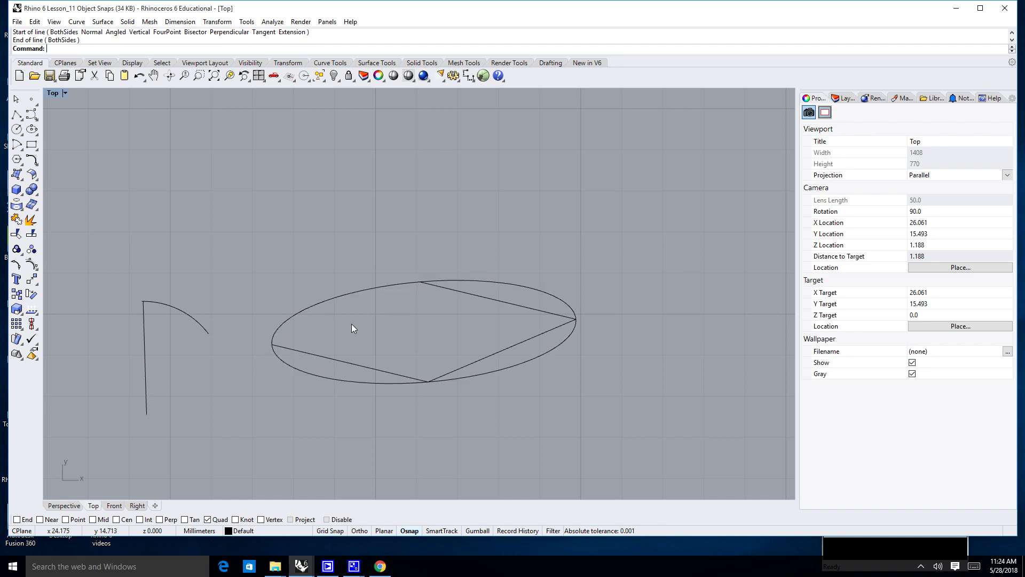
{"action": "key", "text": "Return"}
{"action": "scroll", "coordinate": [537, 370], "scroll_direction": "down", "scroll_amount": 4}
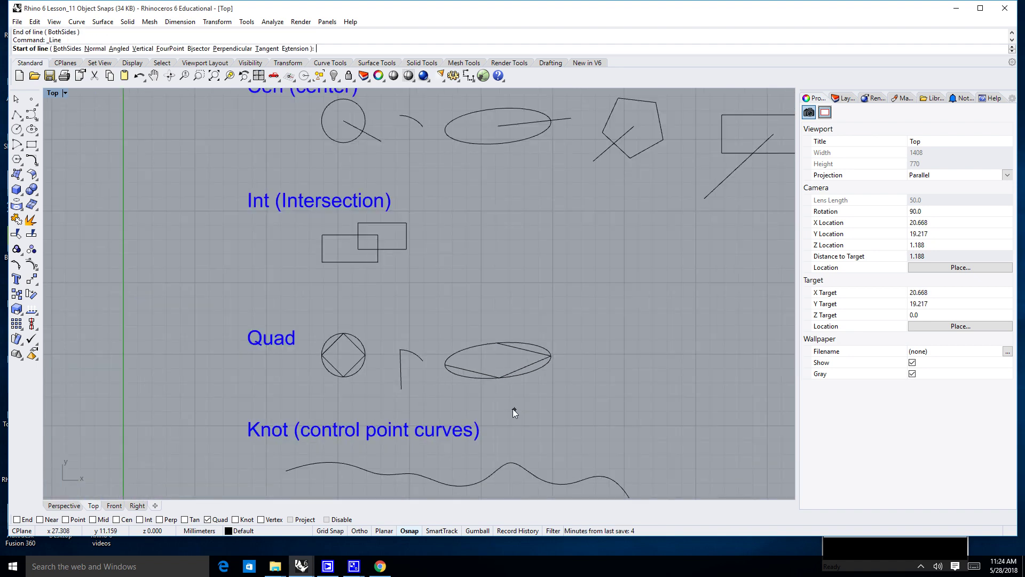
Step: Cancel the line and switch the active object snap from Quad to Knot
{"action": "key", "text": "Escape"}
{"action": "right_click_drag", "start_coordinate": [501, 406], "coordinate": [512, 321]}
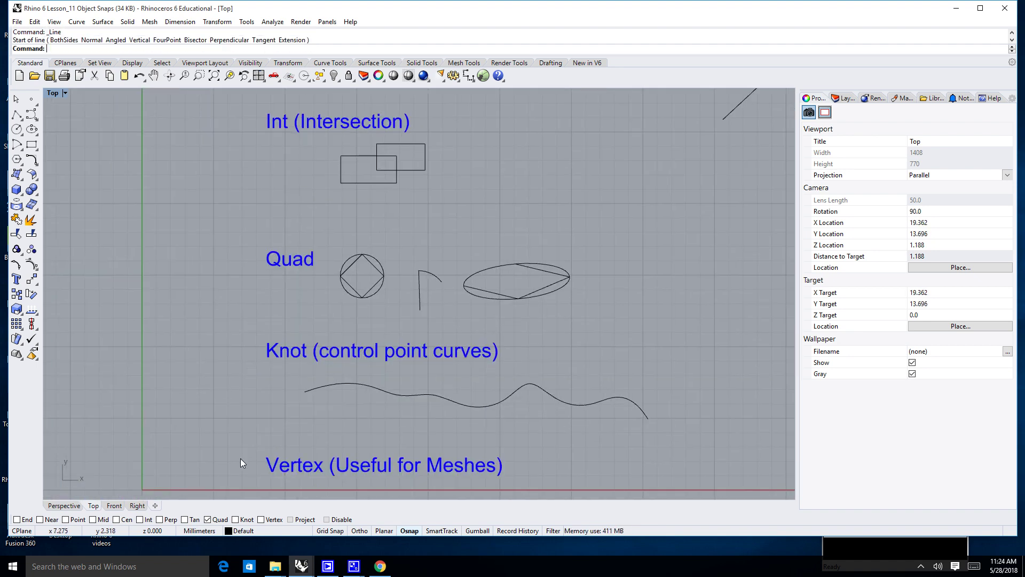
{"action": "left_click", "coordinate": [208, 519]}
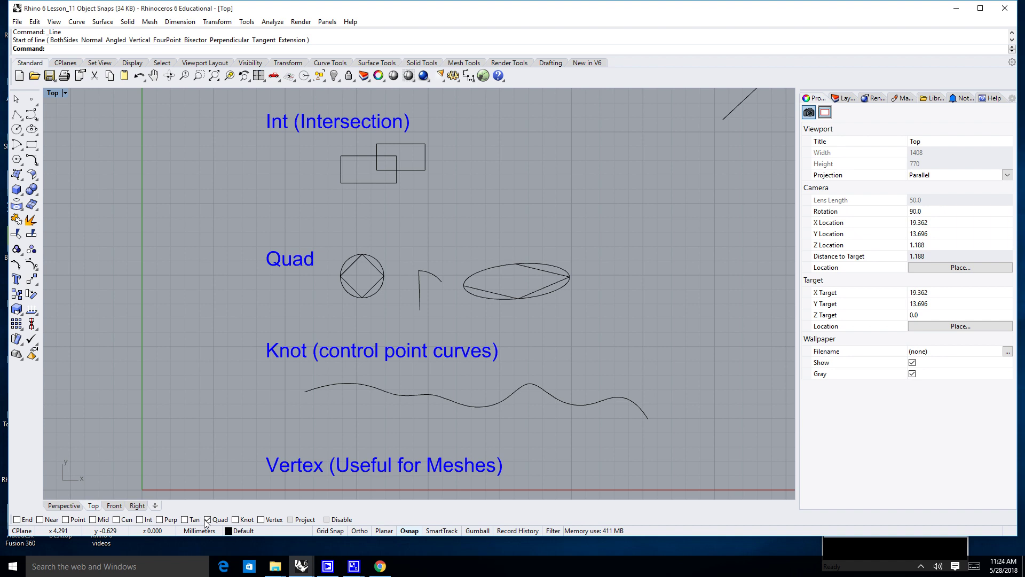
{"action": "left_click", "coordinate": [235, 519]}
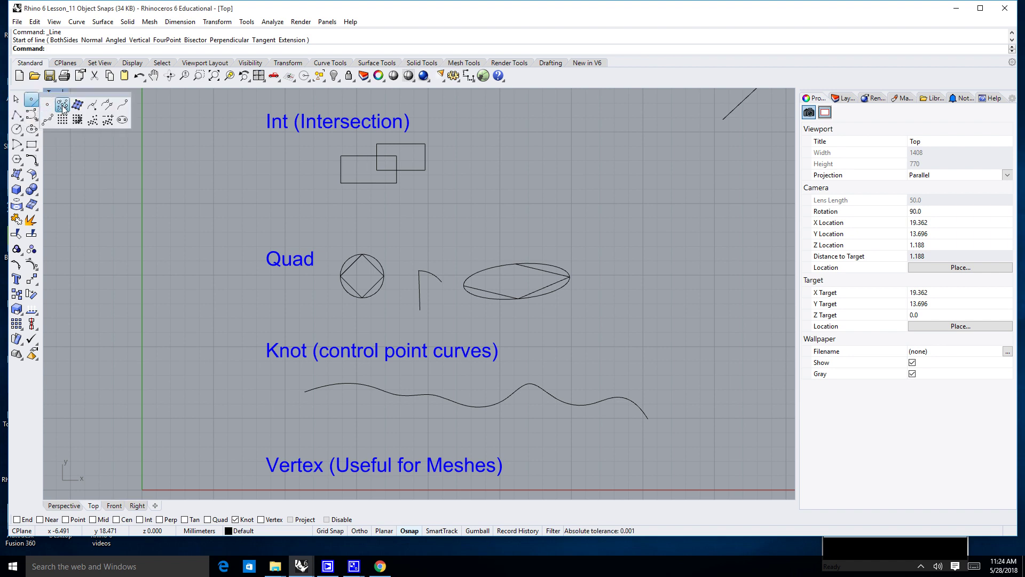
Step: Place point objects on seven knots along the wavy curve
{"action": "left_click", "coordinate": [32, 100]}
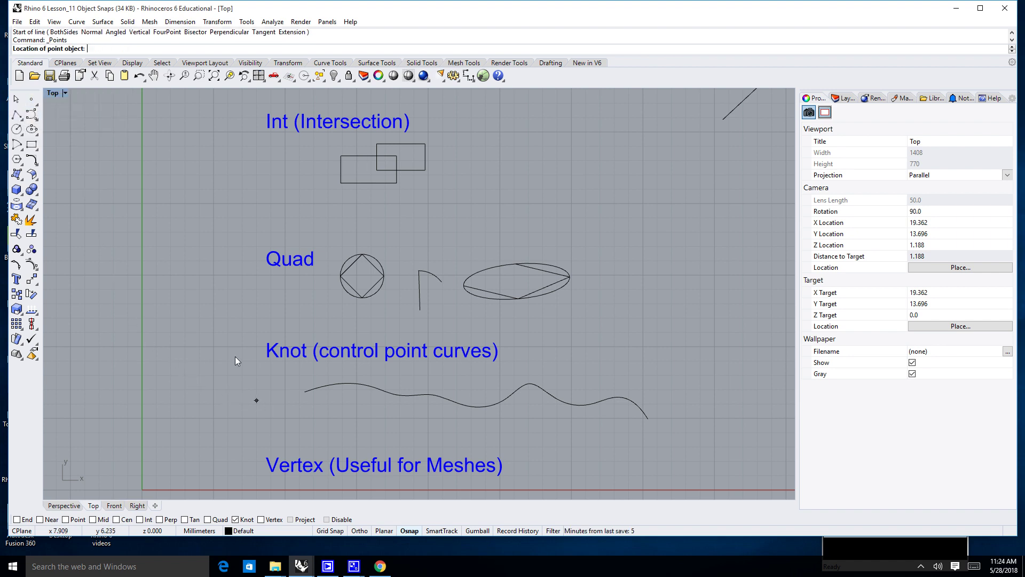
{"action": "left_click", "coordinate": [306, 394]}
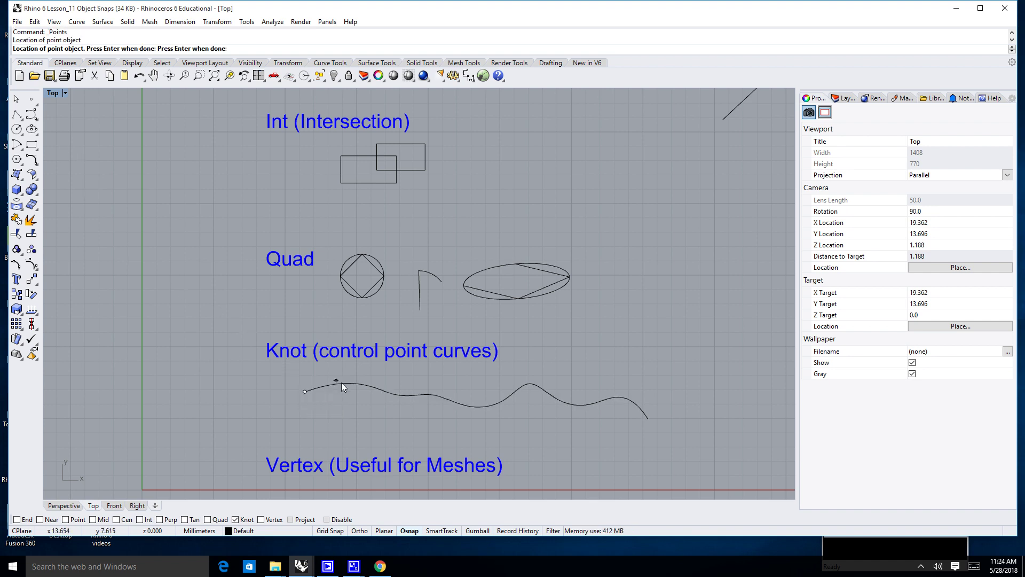
{"action": "left_click", "coordinate": [393, 393]}
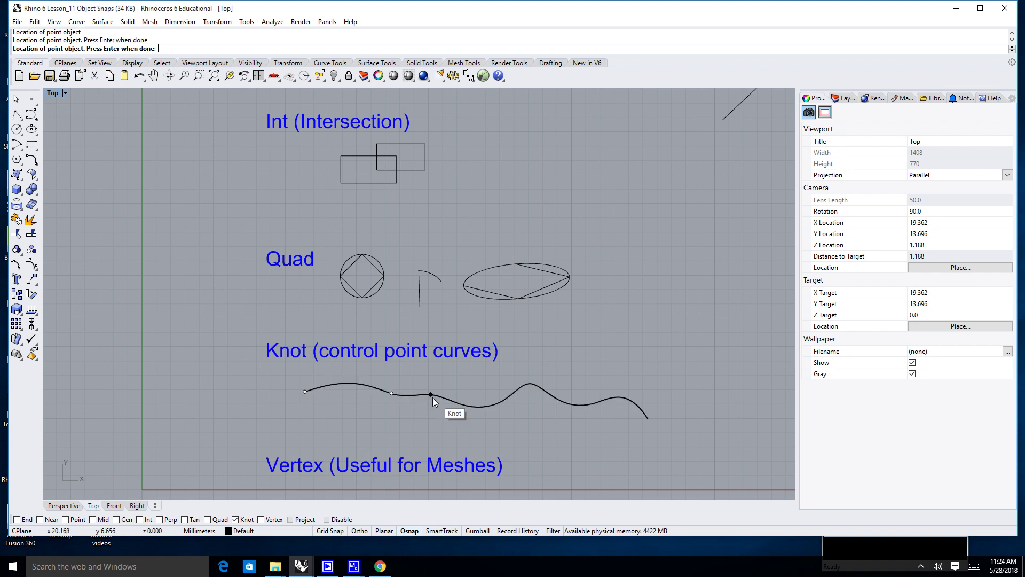
{"action": "left_click", "coordinate": [433, 397]}
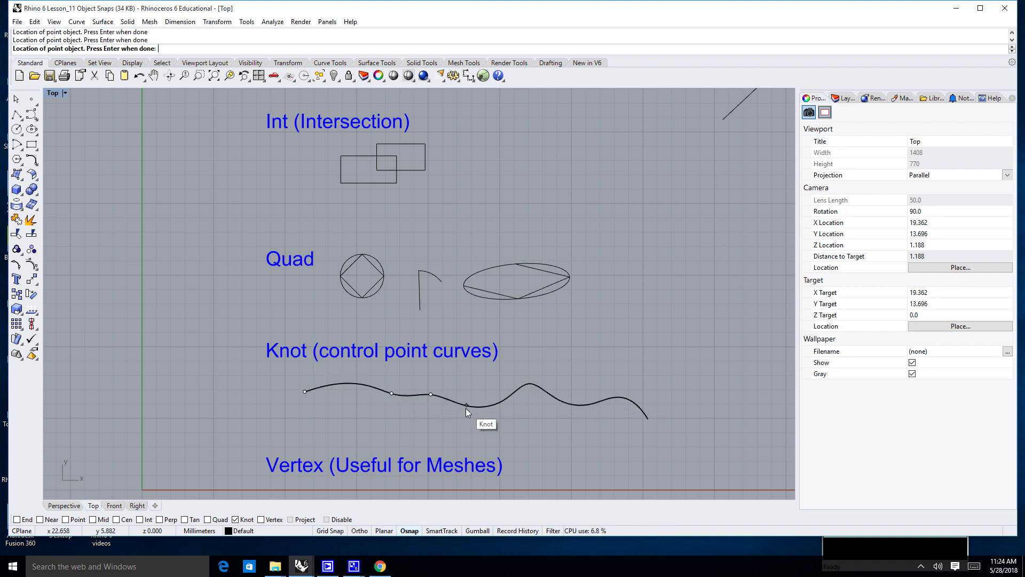
{"action": "left_click", "coordinate": [465, 408]}
{"action": "left_click", "coordinate": [504, 400]}
{"action": "left_click", "coordinate": [527, 384]}
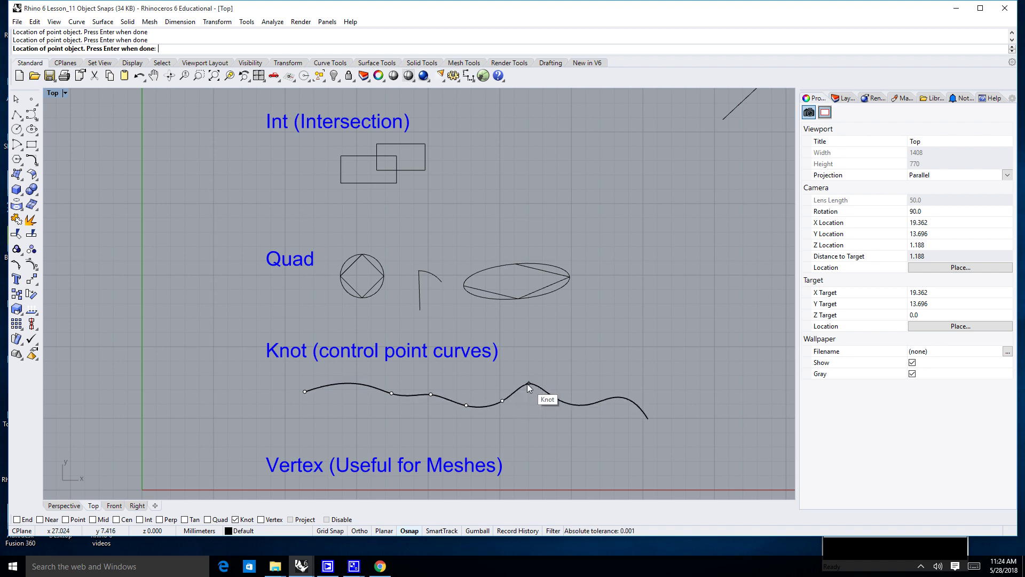
{"action": "left_click", "coordinate": [555, 398]}
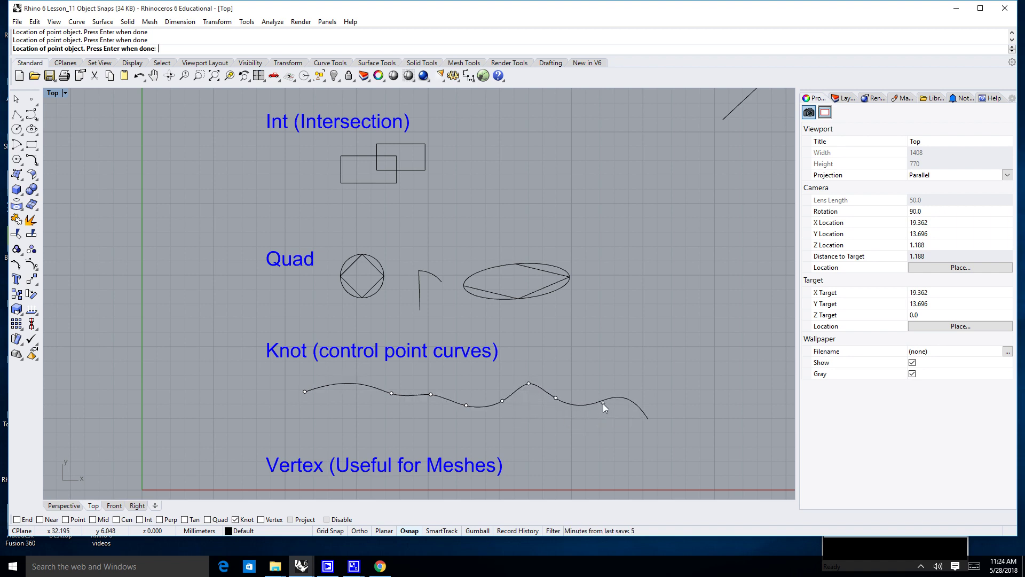
Step: Finish placing points, undo them, and view the Int, Quad, Knot and Vertex samples
{"action": "key", "text": "Return"}
{"action": "scroll", "coordinate": [614, 405], "scroll_direction": "up", "scroll_amount": 8}
{"action": "scroll", "coordinate": [560, 398], "scroll_direction": "down", "scroll_amount": 2}
{"action": "scroll", "coordinate": [561, 398], "scroll_direction": "down", "scroll_amount": 2}
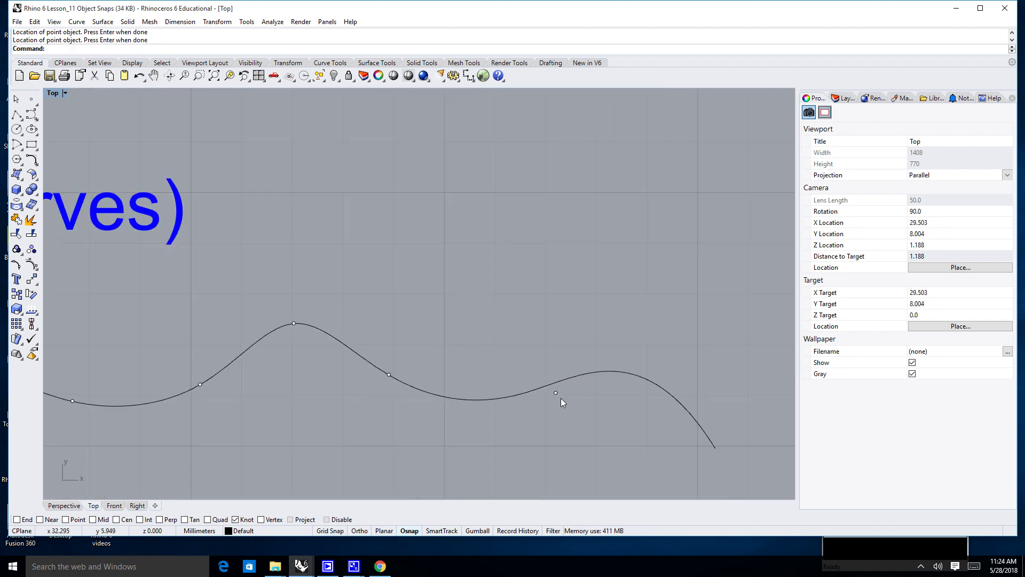
{"action": "key", "text": "ctrl+z"}
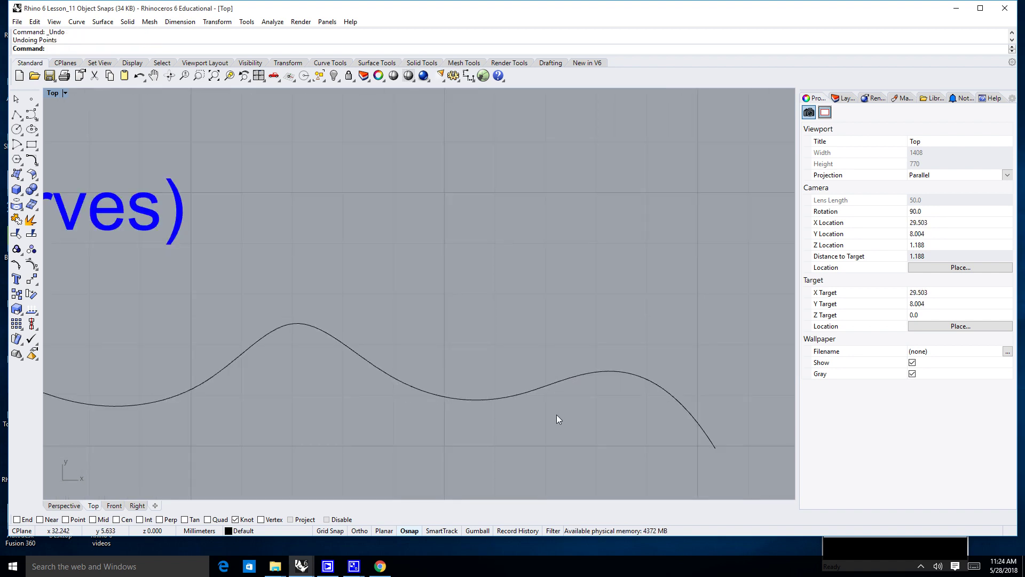
{"action": "scroll", "coordinate": [496, 420], "scroll_direction": "down", "scroll_amount": 3}
{"action": "right_click_drag", "start_coordinate": [437, 424], "coordinate": [531, 398]}
{"action": "scroll", "coordinate": [424, 408], "scroll_direction": "down", "scroll_amount": 3}
{"action": "right_click_drag", "start_coordinate": [424, 408], "coordinate": [332, 374]}
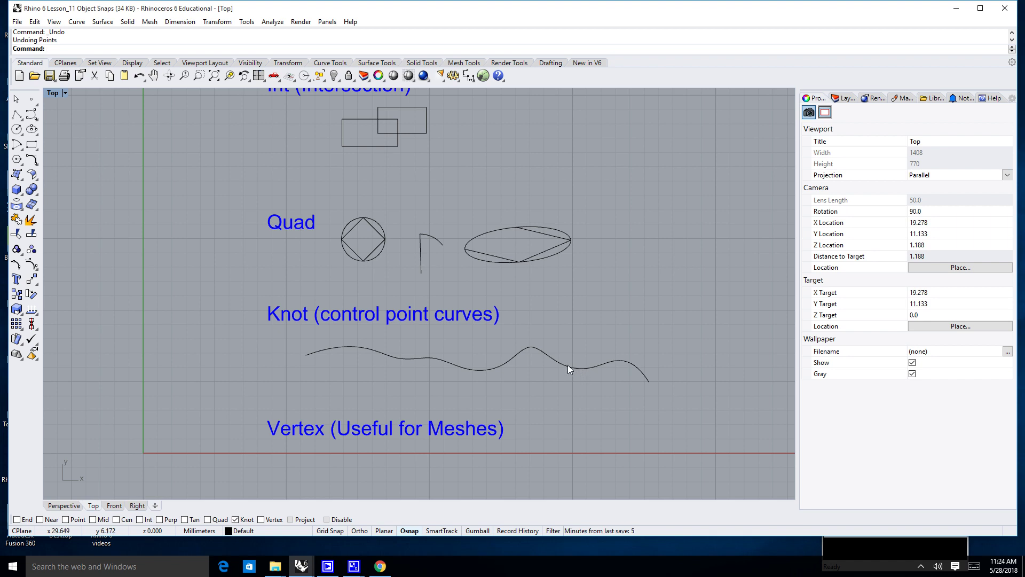
Step: Redo the knot points and delete the stray point beside the curve
{"action": "key", "text": "ctrl+y"}
{"action": "right_click_drag", "start_coordinate": [613, 415], "coordinate": [573, 419]}
{"action": "scroll", "coordinate": [562, 396], "scroll_direction": "up", "scroll_amount": 5}
{"action": "scroll", "coordinate": [540, 398], "scroll_direction": "up", "scroll_amount": 3}
{"action": "left_click", "coordinate": [564, 401]}
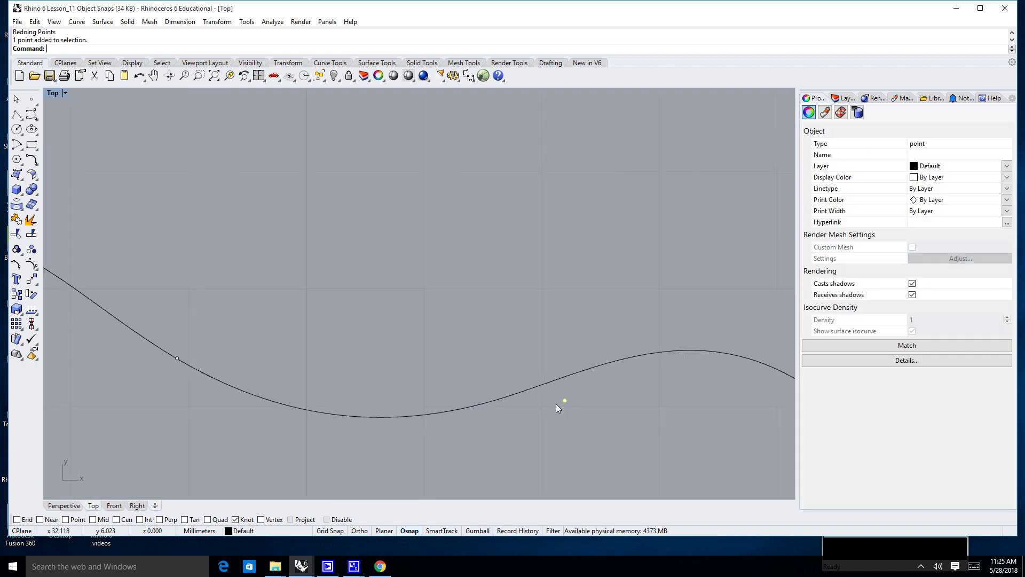
{"action": "scroll", "coordinate": [513, 464], "scroll_direction": "down", "scroll_amount": 4}
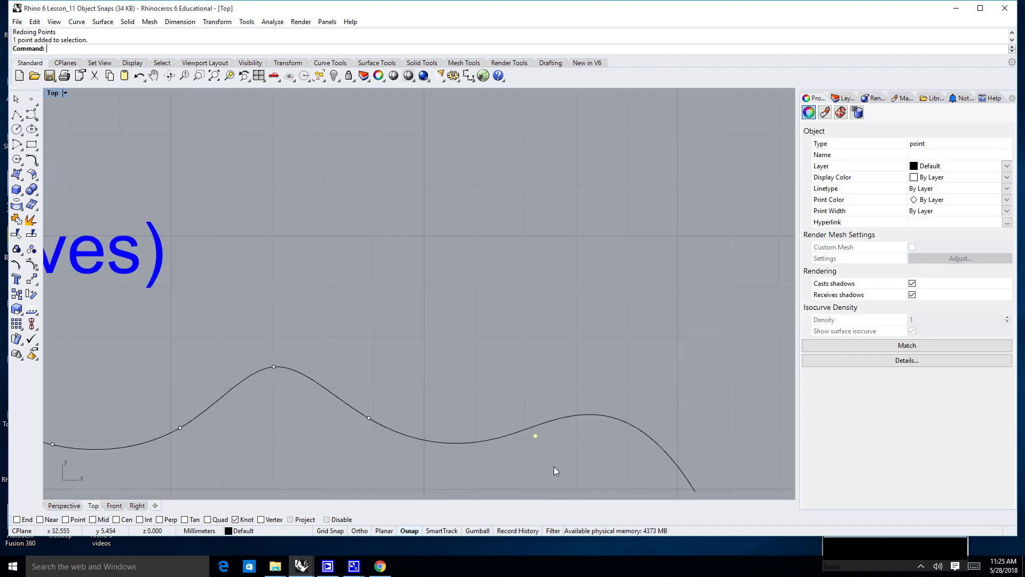
{"action": "key", "text": "Delete"}
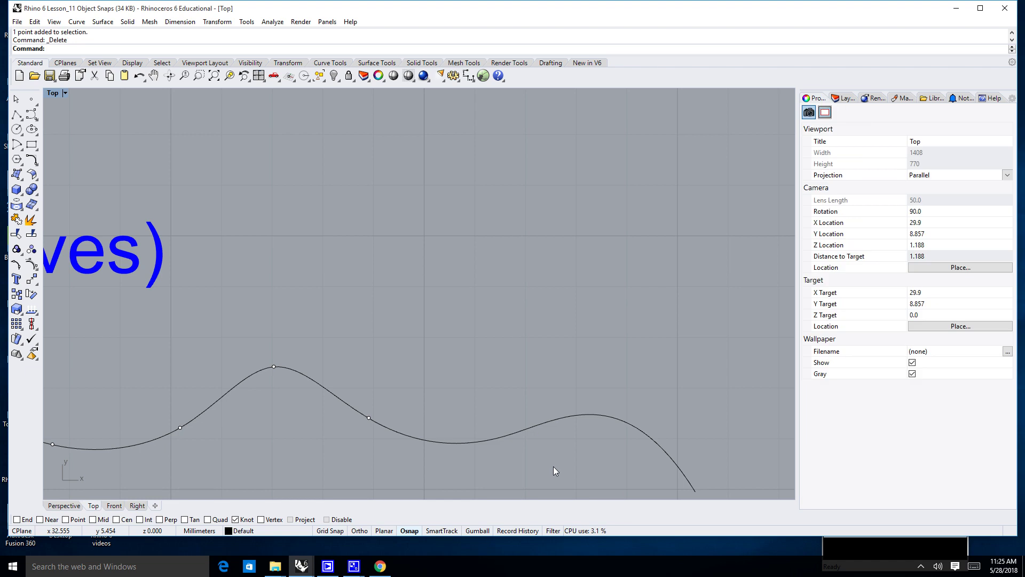
{"action": "scroll", "coordinate": [368, 461], "scroll_direction": "down", "scroll_amount": 6}
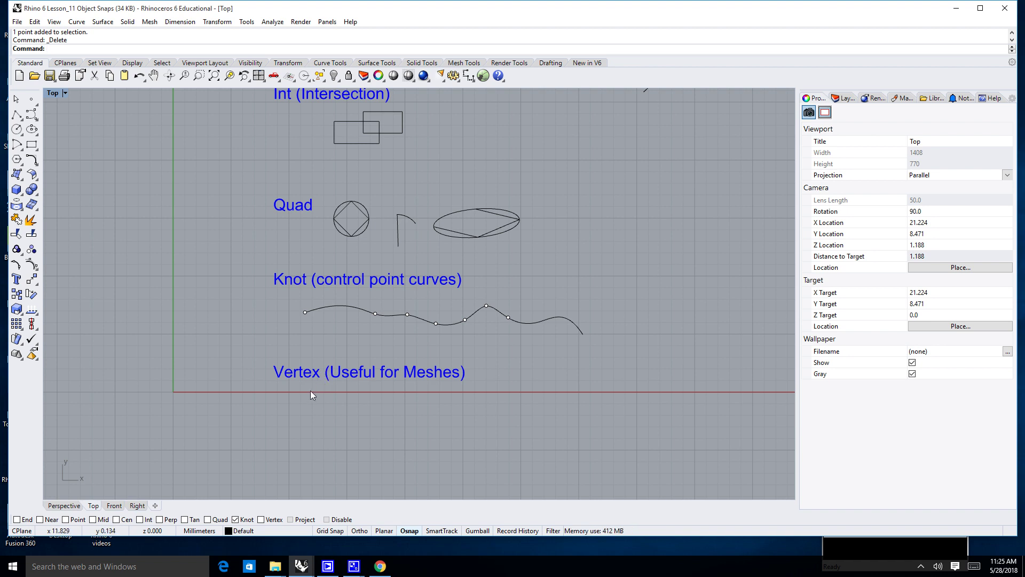
Step: Enable the End, Point, Mid, Cen, Int, Perp, Tan, Quad and Vertex snaps alongside Knot
{"action": "scroll", "coordinate": [312, 395], "scroll_direction": "down", "scroll_amount": 5}
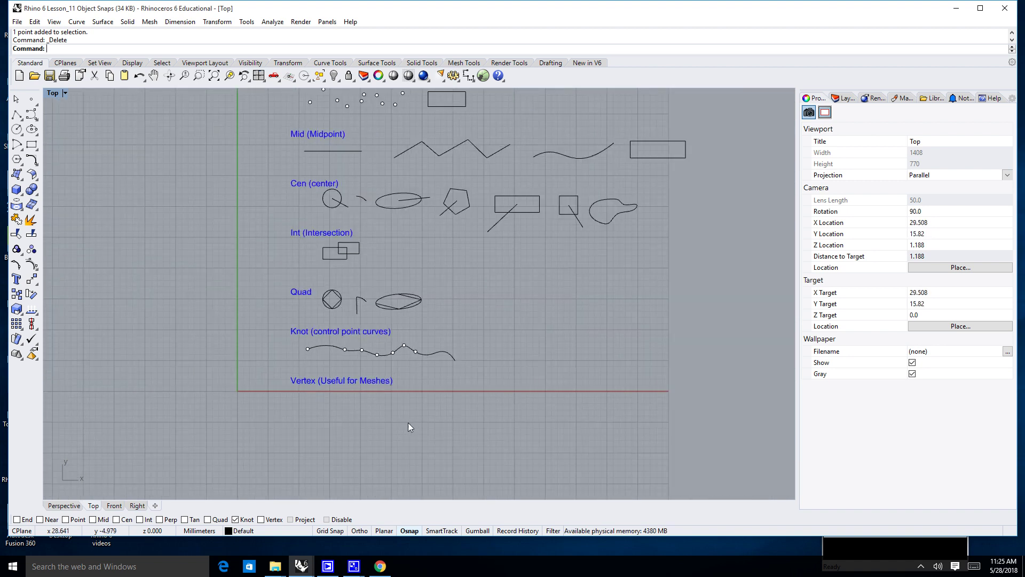
{"action": "right_click_drag", "start_coordinate": [412, 426], "coordinate": [274, 444]}
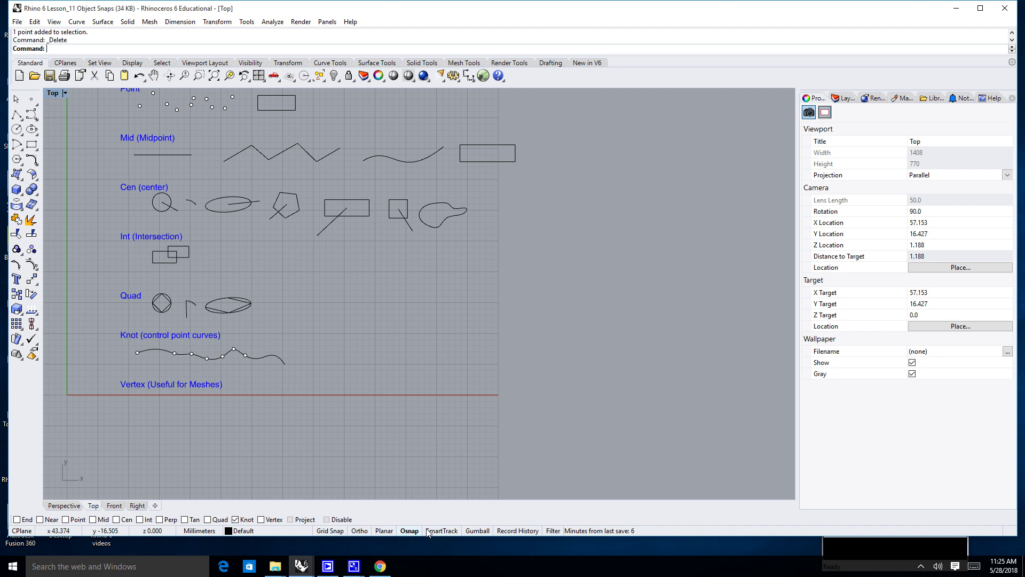
{"action": "right_click_drag", "start_coordinate": [386, 477], "coordinate": [568, 495]}
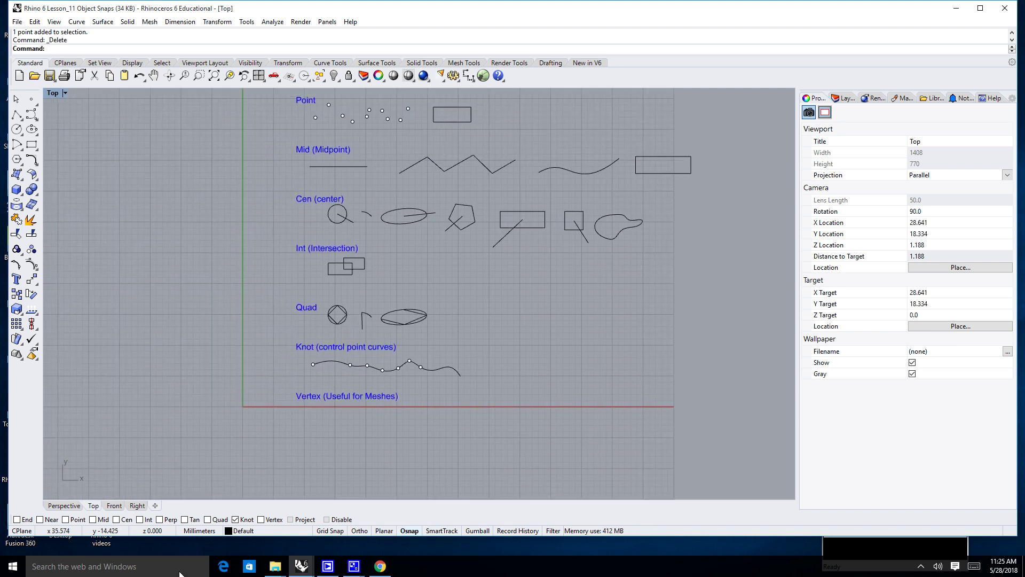
{"action": "left_click", "coordinate": [22, 520]}
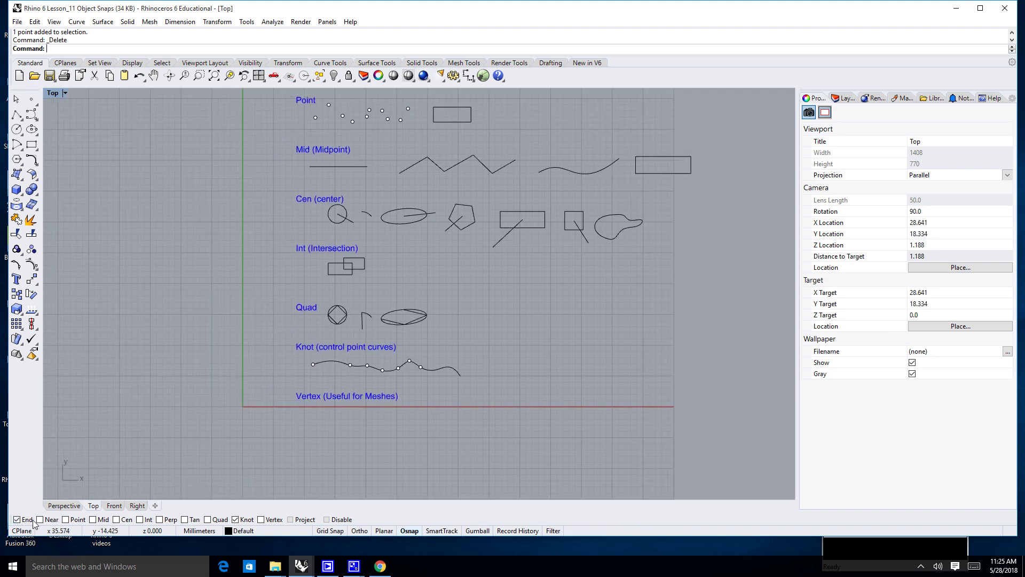
{"action": "left_click", "coordinate": [65, 520]}
{"action": "left_click", "coordinate": [93, 519]}
{"action": "left_click", "coordinate": [116, 520]}
{"action": "left_click", "coordinate": [139, 519]}
{"action": "left_click", "coordinate": [160, 520]}
{"action": "left_click", "coordinate": [184, 519]}
{"action": "left_click", "coordinate": [208, 519]}
{"action": "left_click", "coordinate": [261, 520]}
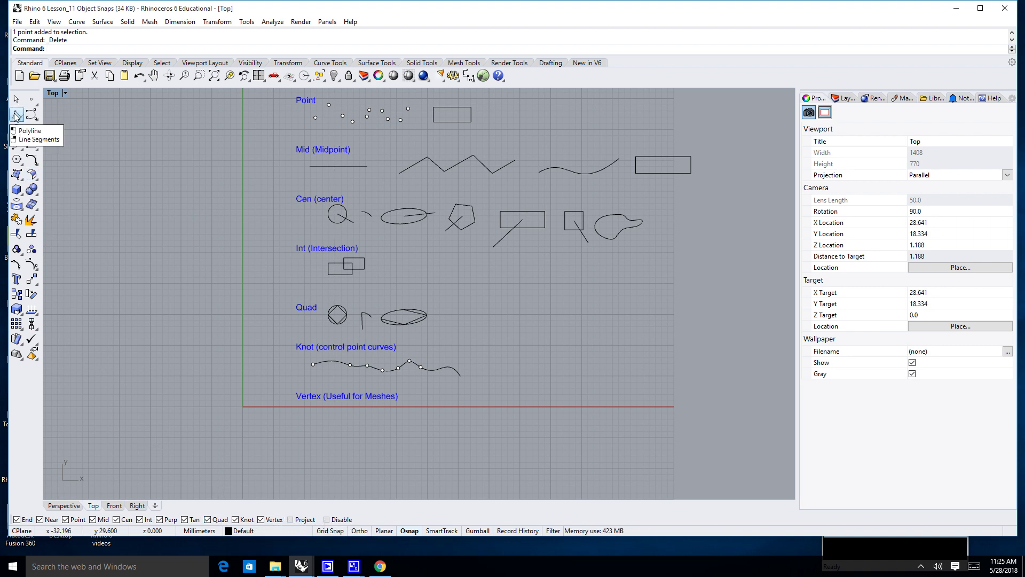
Step: Launch Polyline and zoom the view onto the Mid and Cen sample rows
{"action": "left_click", "coordinate": [16, 115]}
{"action": "scroll", "coordinate": [186, 269], "scroll_direction": "up", "scroll_amount": 3}
{"action": "scroll", "coordinate": [165, 267], "scroll_direction": "up", "scroll_amount": 1}
{"action": "right_click_drag", "start_coordinate": [639, 97], "coordinate": [468, 171]}
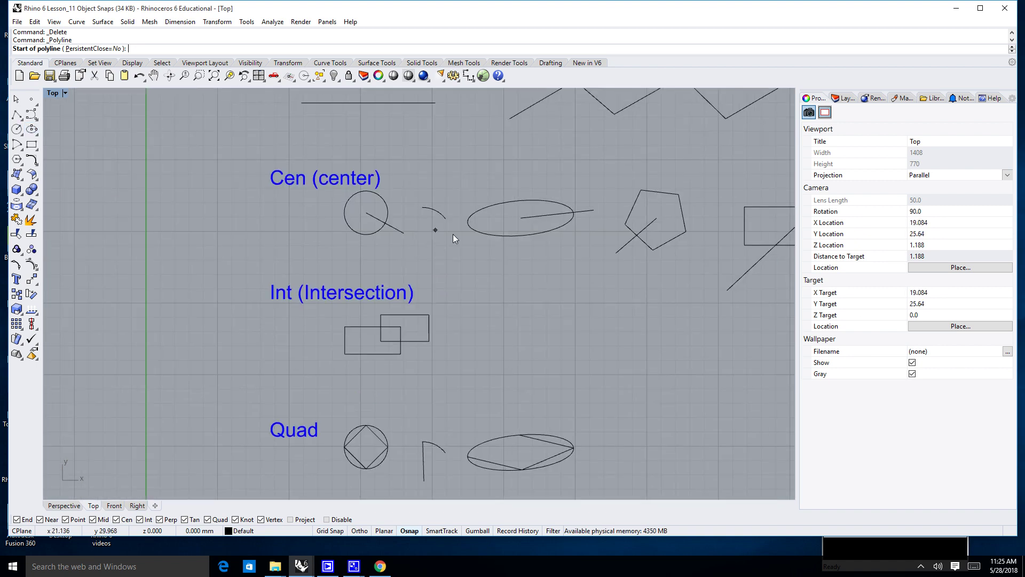
{"action": "scroll", "coordinate": [469, 235], "scroll_direction": "down", "scroll_amount": 3}
{"action": "right_click_drag", "start_coordinate": [507, 244], "coordinate": [440, 357]}
{"action": "scroll", "coordinate": [434, 376], "scroll_direction": "up", "scroll_amount": 4}
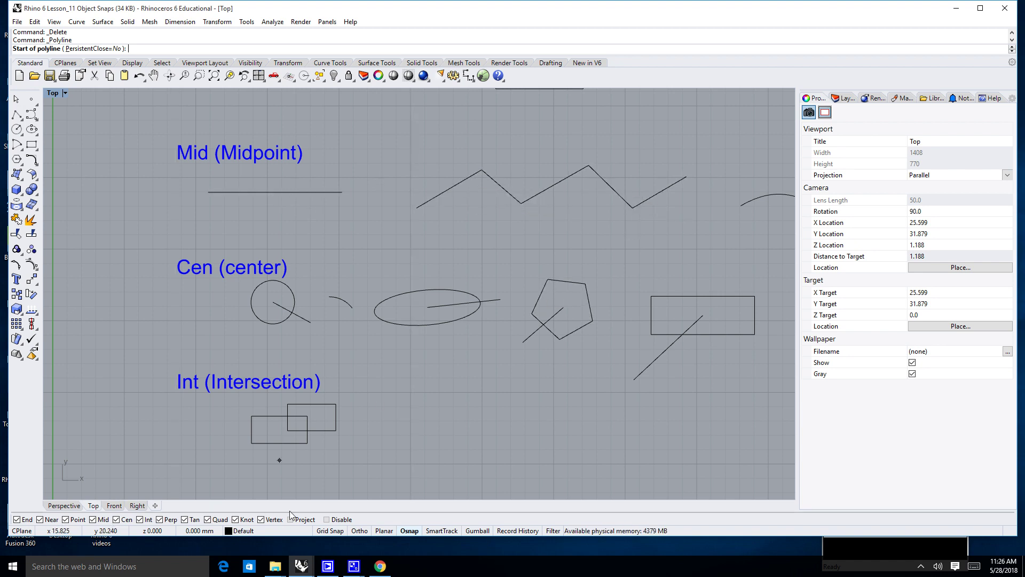
Step: Turn off the Knot, Quad, Perp and Tan object snaps
{"action": "left_click", "coordinate": [235, 520]}
{"action": "left_click", "coordinate": [207, 519]}
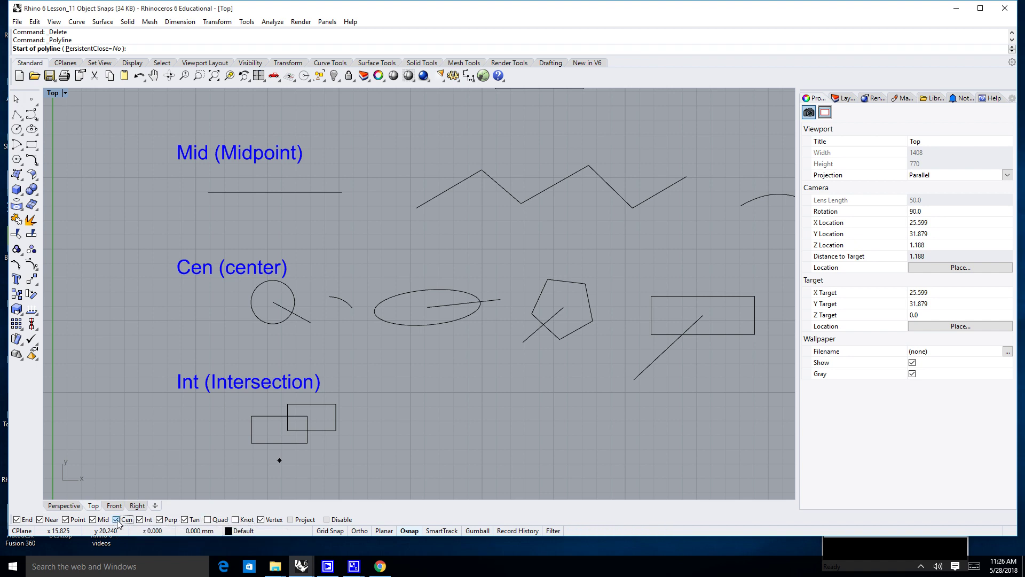
{"action": "left_click", "coordinate": [159, 519]}
{"action": "left_click", "coordinate": [184, 520]}
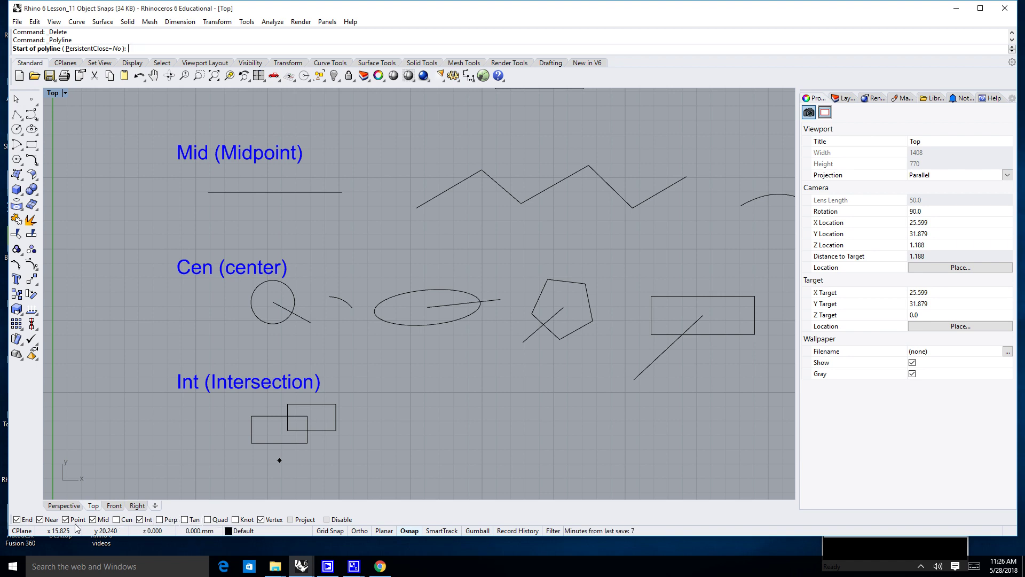
Step: Disable Near snapping, enable SmartTrack, and zoom onto the End-row zigzag
{"action": "left_click", "coordinate": [41, 520]}
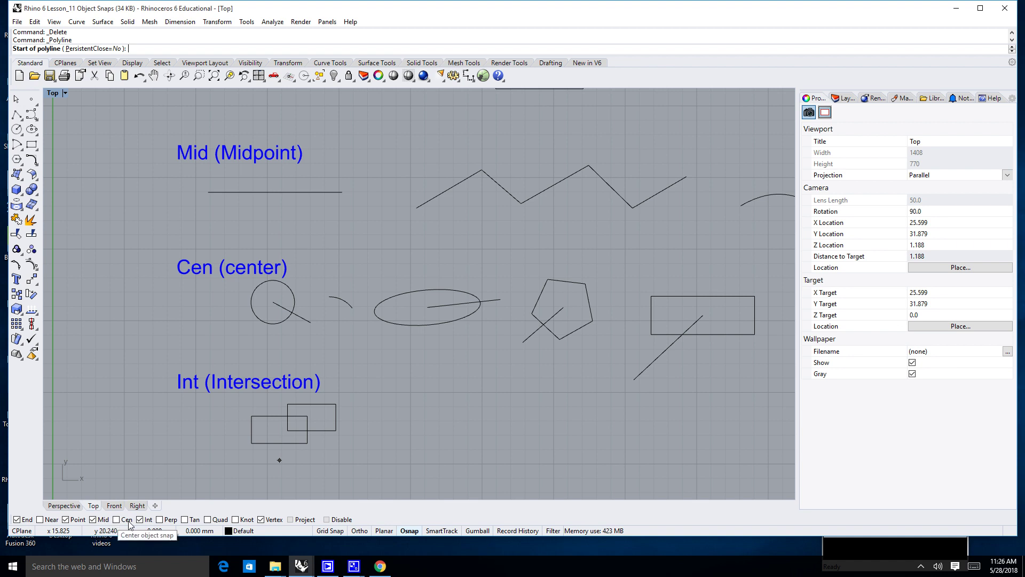
{"action": "scroll", "coordinate": [293, 480], "scroll_direction": "down", "scroll_amount": 5}
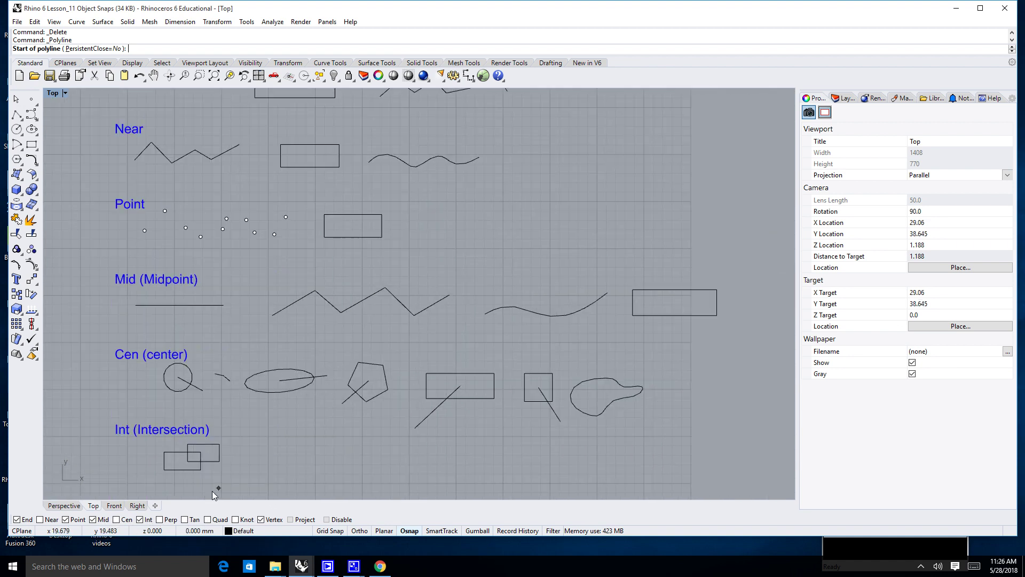
{"action": "right_click_drag", "start_coordinate": [273, 474], "coordinate": [218, 478]}
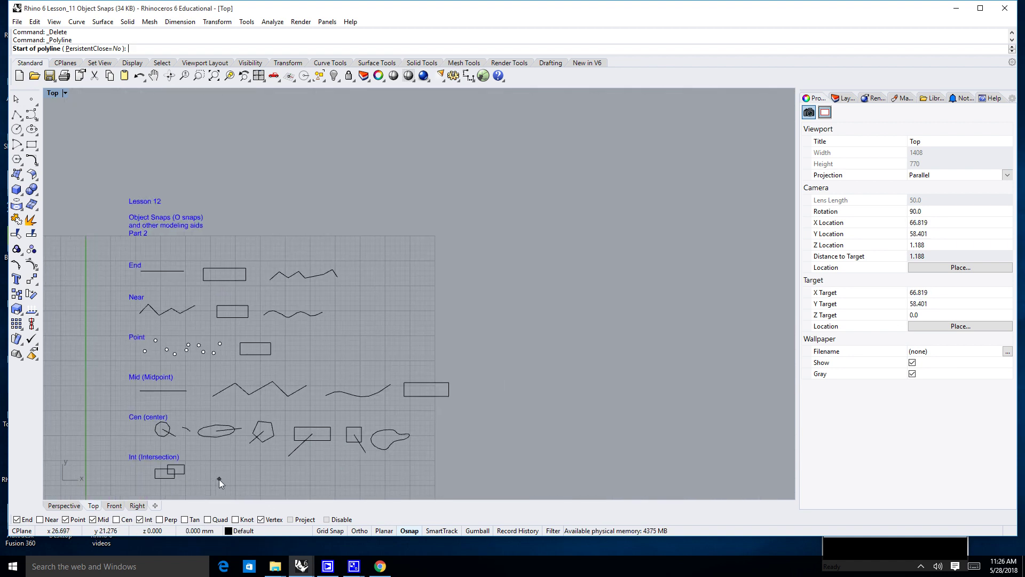
{"action": "left_click", "coordinate": [442, 531]}
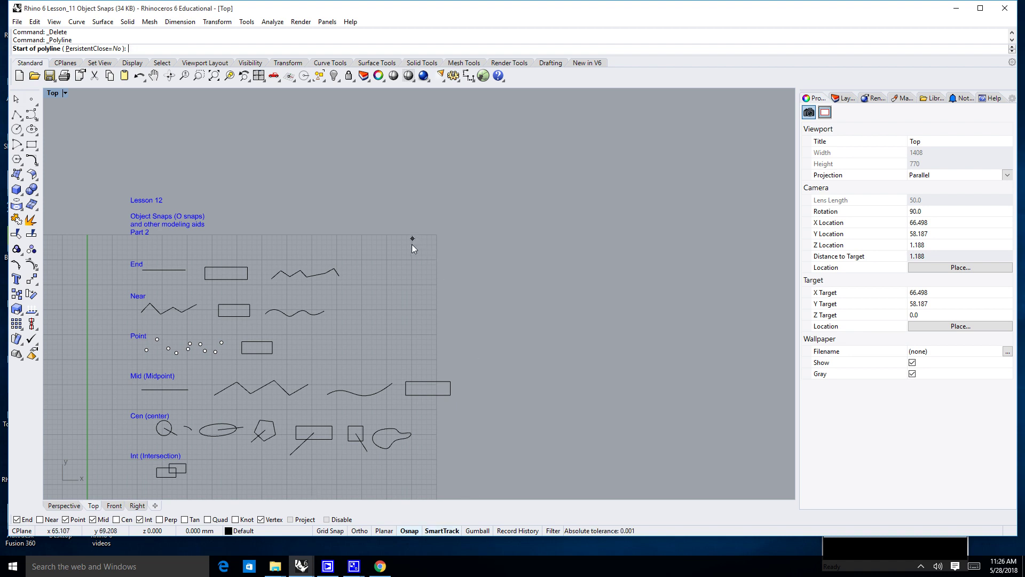
{"action": "scroll", "coordinate": [392, 259], "scroll_direction": "up", "scroll_amount": 2}
{"action": "right_click_drag", "start_coordinate": [397, 264], "coordinate": [482, 268]}
{"action": "scroll", "coordinate": [458, 278], "scroll_direction": "up", "scroll_amount": 3}
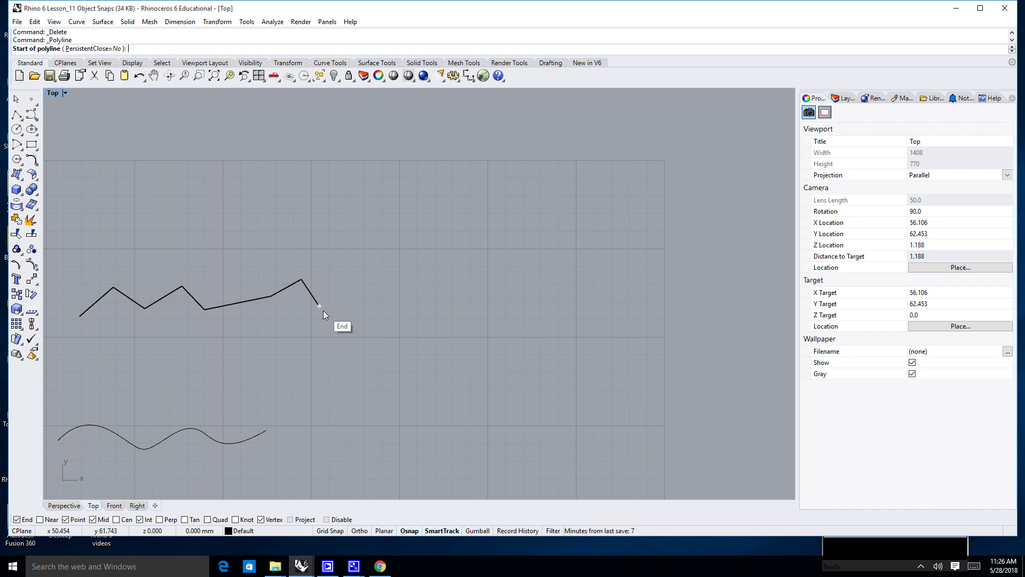
{"action": "scroll", "coordinate": [323, 311], "scroll_direction": "up", "scroll_amount": 10}
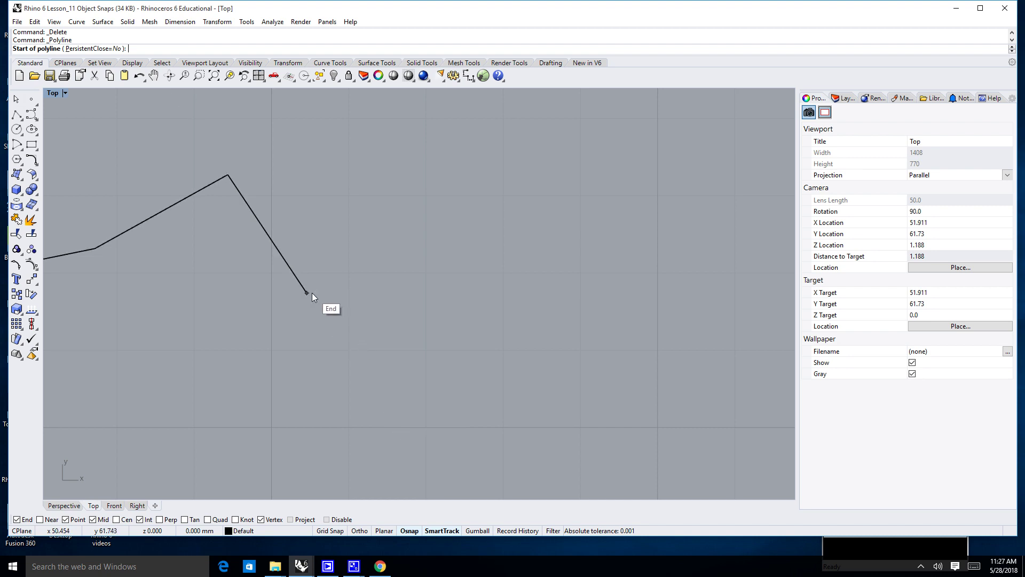
Step: Draw a vertical polyline beside the zigzag, from its end level up to its last peak
{"action": "mouse_move", "coordinate": [309, 293]}
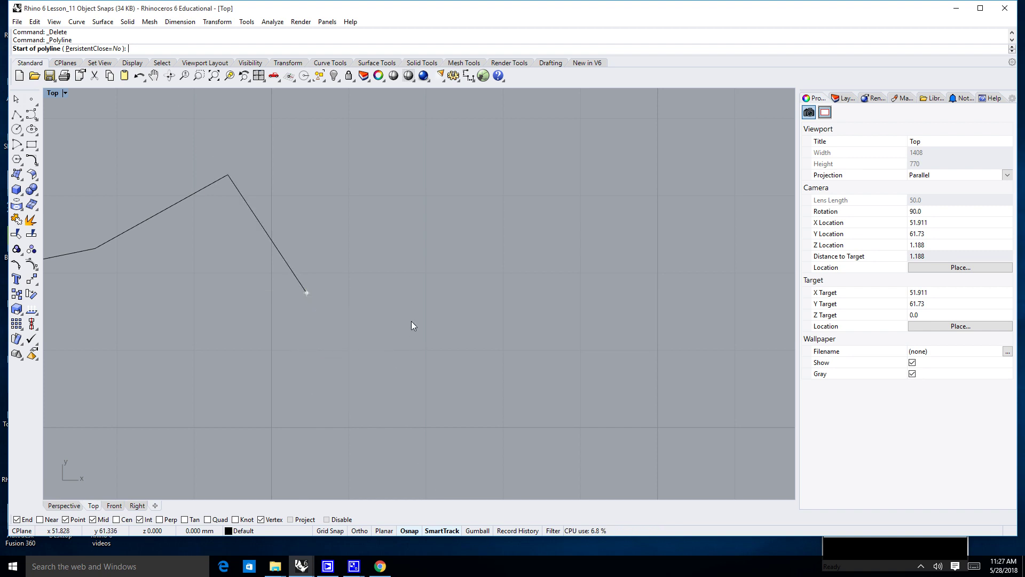
{"action": "left_click", "coordinate": [427, 293]}
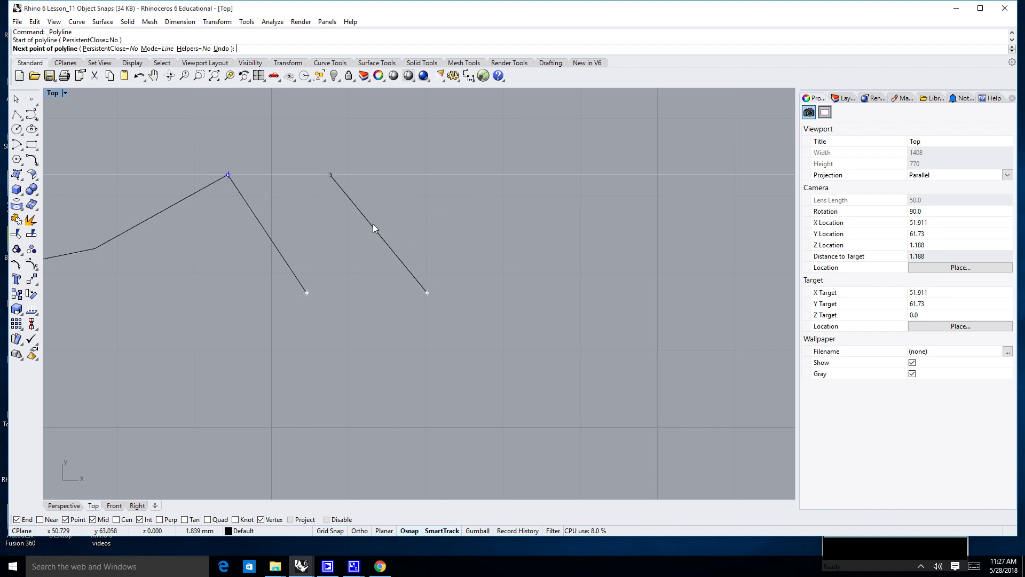
{"action": "left_click", "coordinate": [432, 296]}
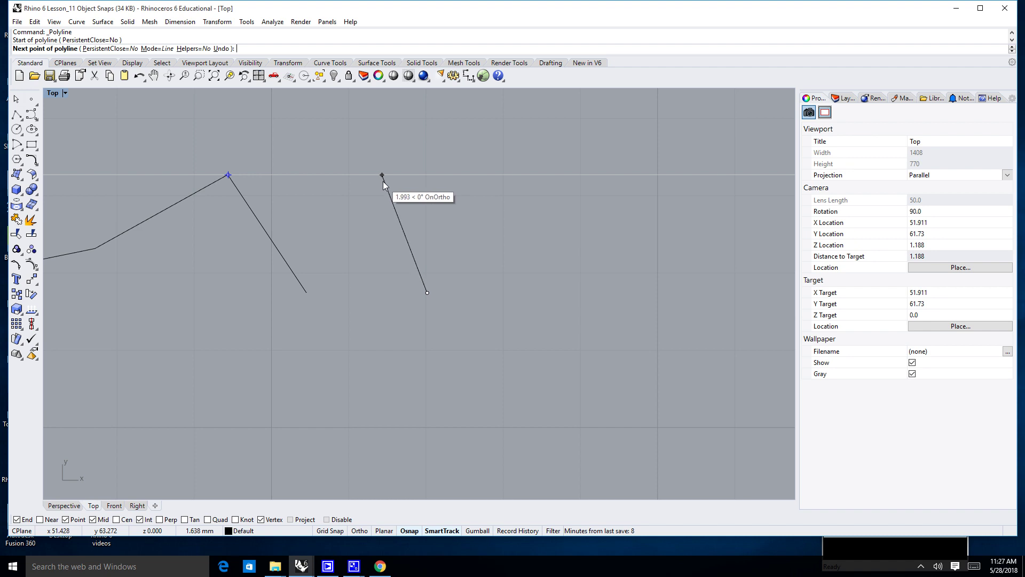
{"action": "left_click", "coordinate": [432, 179]}
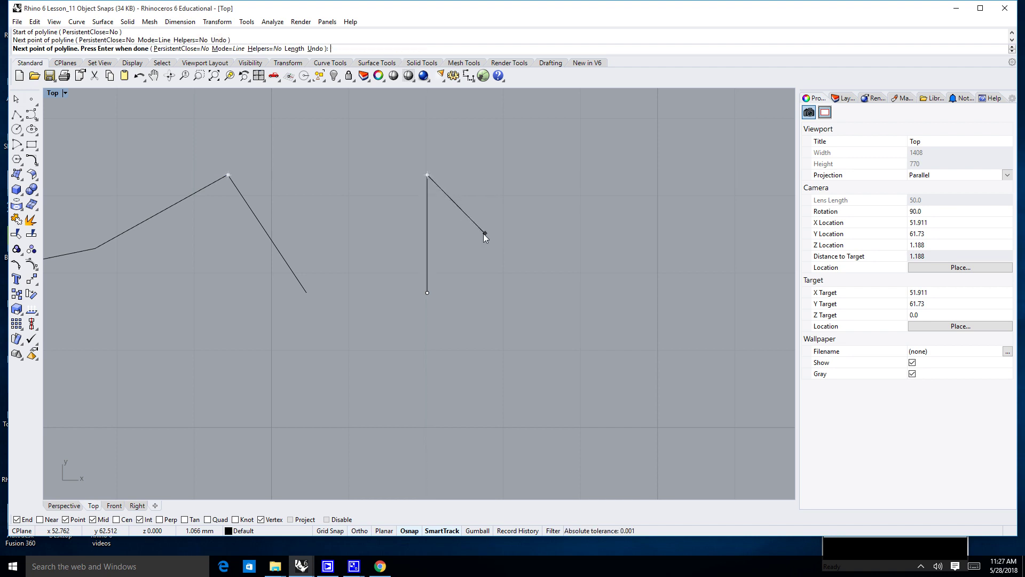
{"action": "key", "text": "Return"}
{"action": "right_click_drag", "start_coordinate": [447, 293], "coordinate": [312, 350]}
{"action": "scroll", "coordinate": [311, 350], "scroll_direction": "down", "scroll_amount": 2}
{"action": "scroll", "coordinate": [299, 264], "scroll_direction": "down", "scroll_amount": 6}
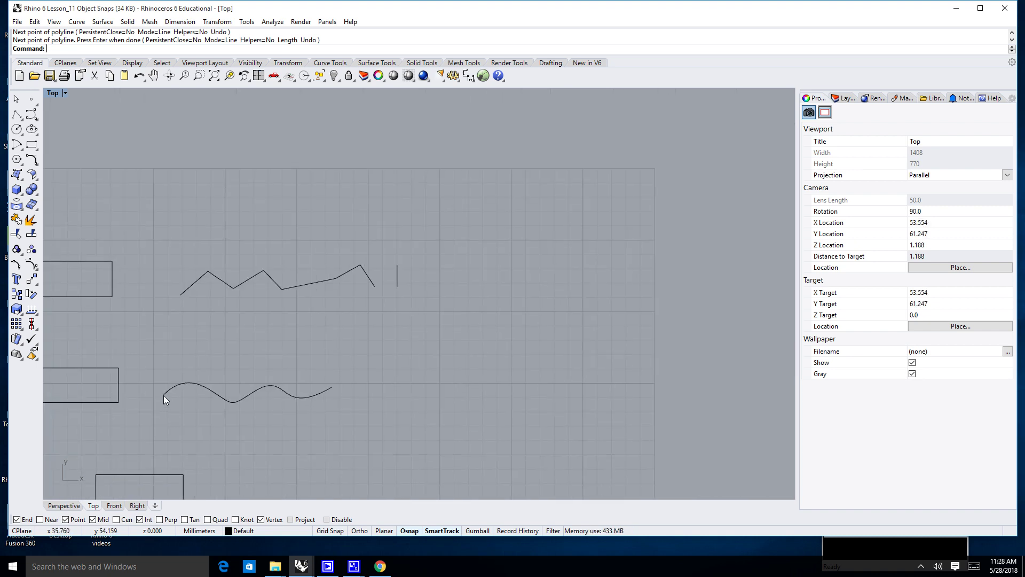
Step: Draw a horizontal Ortho polyline above the wavy curve, spanning over its two ends
{"action": "right_click_drag", "start_coordinate": [337, 393], "coordinate": [440, 398]}
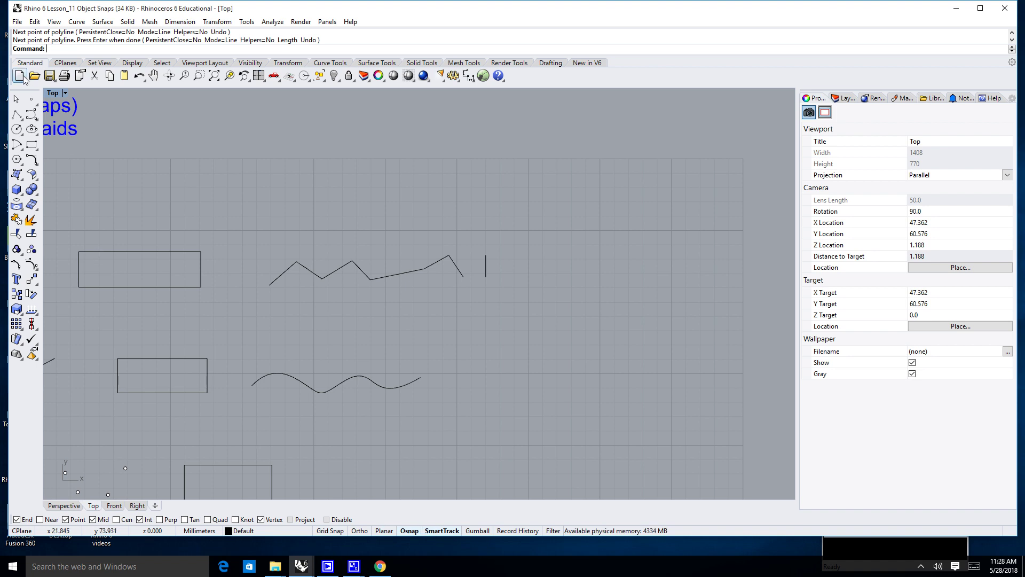
{"action": "left_click", "coordinate": [17, 116]}
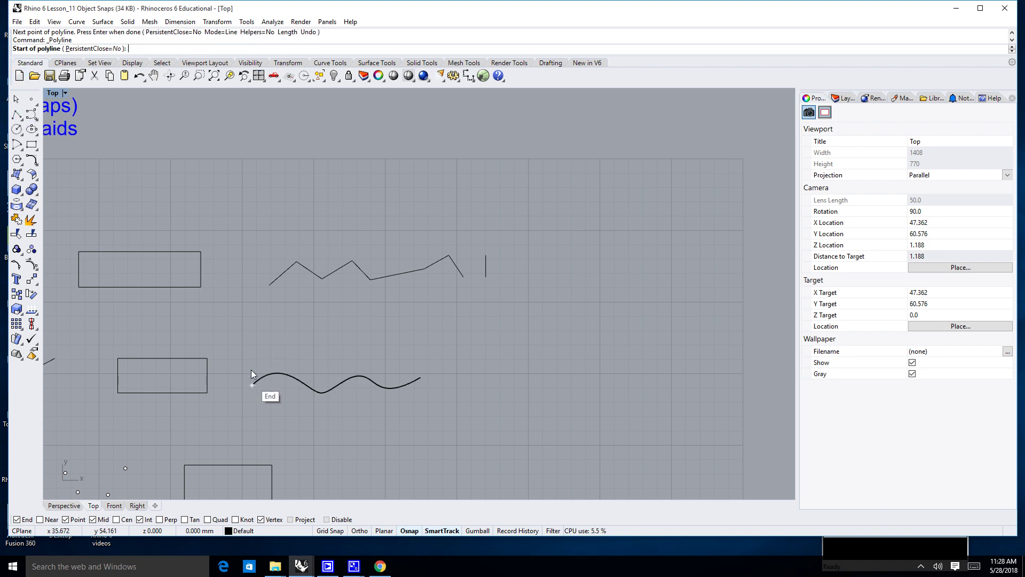
{"action": "mouse_move", "coordinate": [251, 383]}
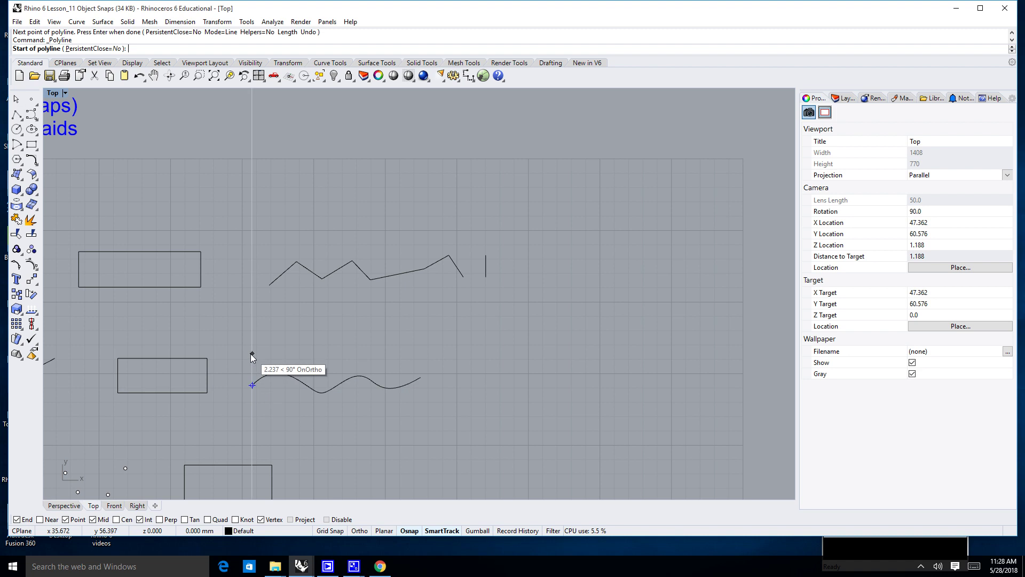
{"action": "mouse_move", "coordinate": [420, 377]}
{"action": "left_click", "coordinate": [421, 344]}
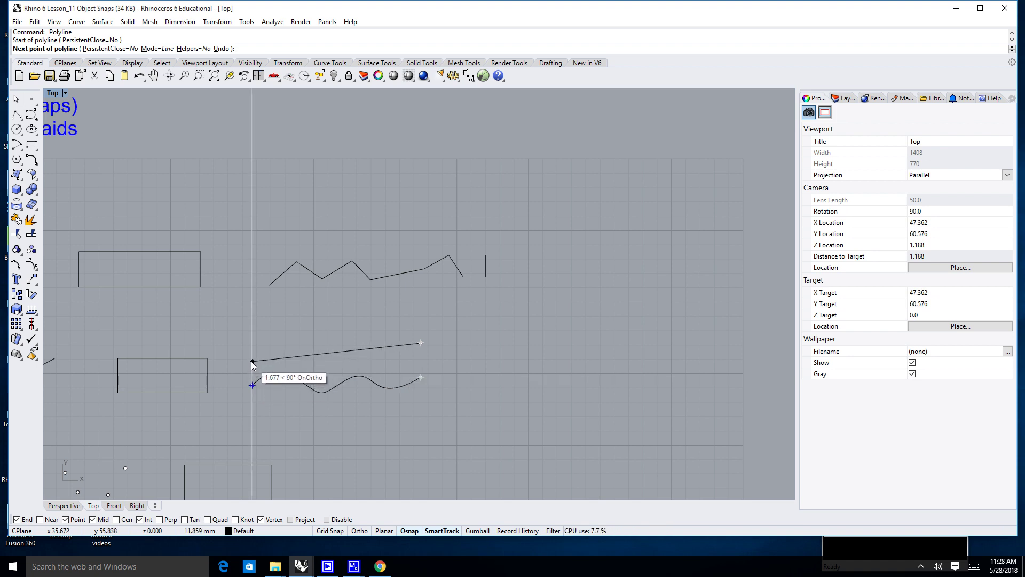
{"action": "key", "text": "F8"}
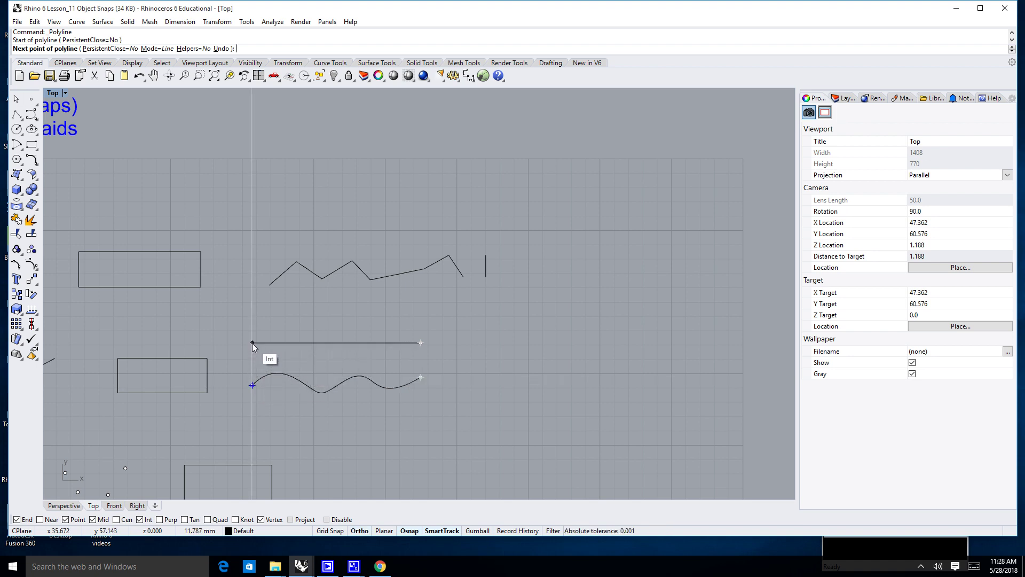
{"action": "left_click", "coordinate": [252, 343]}
{"action": "key", "text": "Return"}
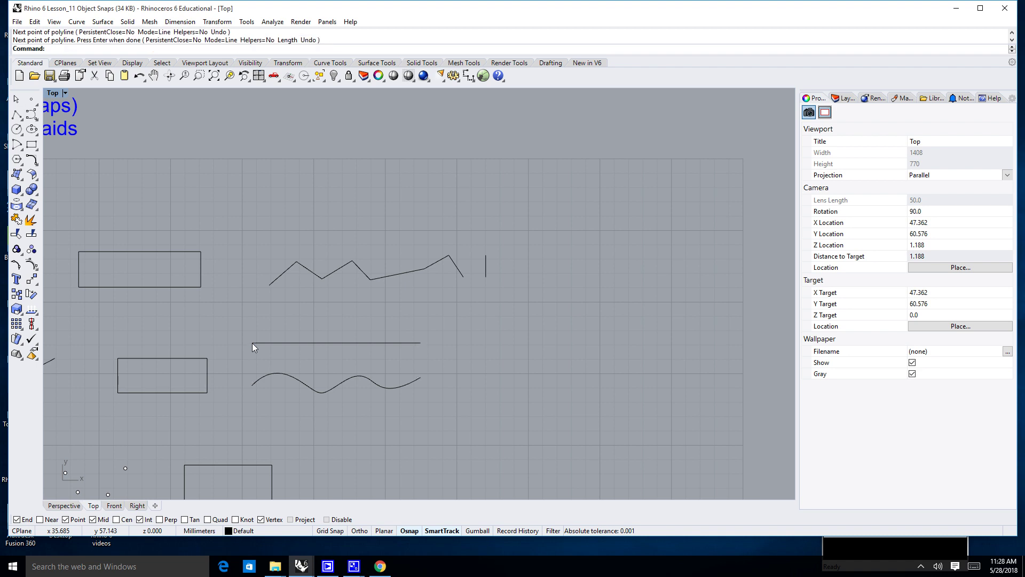
Step: Survey the Lesson 12 samples, repeat Polyline, and zoom onto the wavy curve's end
{"action": "right_click_drag", "start_coordinate": [340, 343], "coordinate": [413, 340]}
{"action": "scroll", "coordinate": [409, 368], "scroll_direction": "down", "scroll_amount": 2}
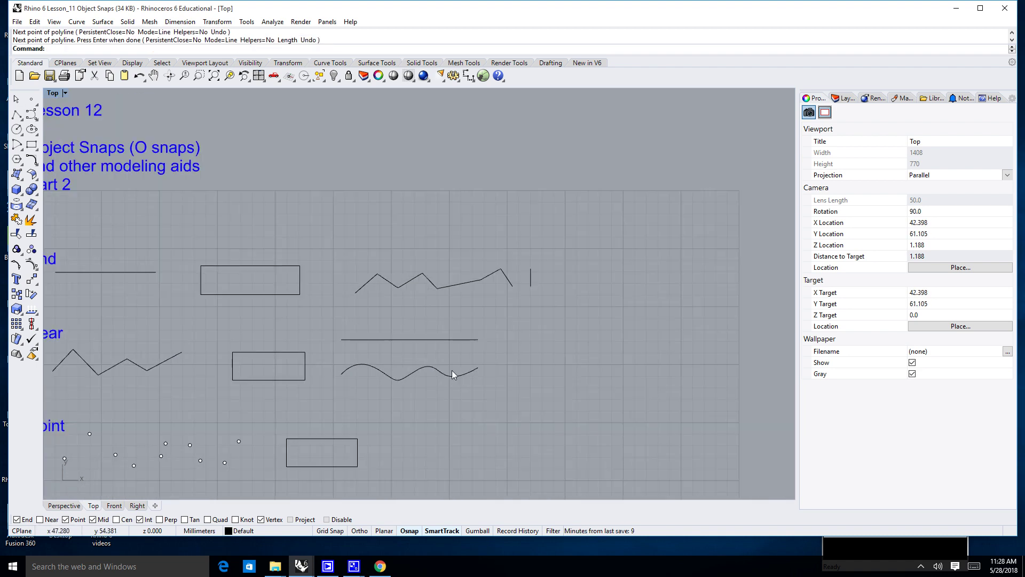
{"action": "scroll", "coordinate": [441, 418], "scroll_direction": "down", "scroll_amount": 3}
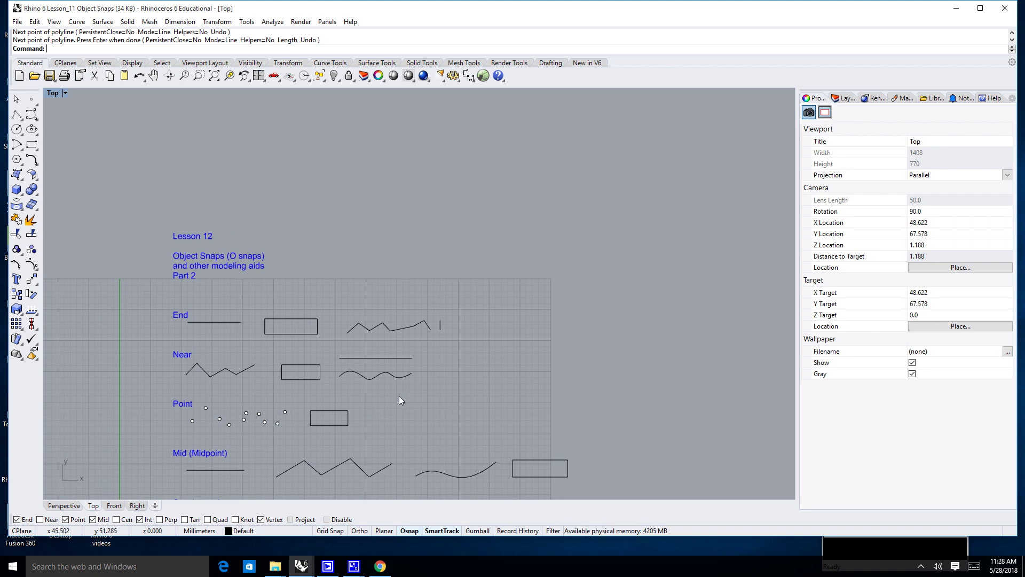
{"action": "key", "text": "Down"}
{"action": "key", "text": "Down"}
{"action": "key", "text": "Down"}
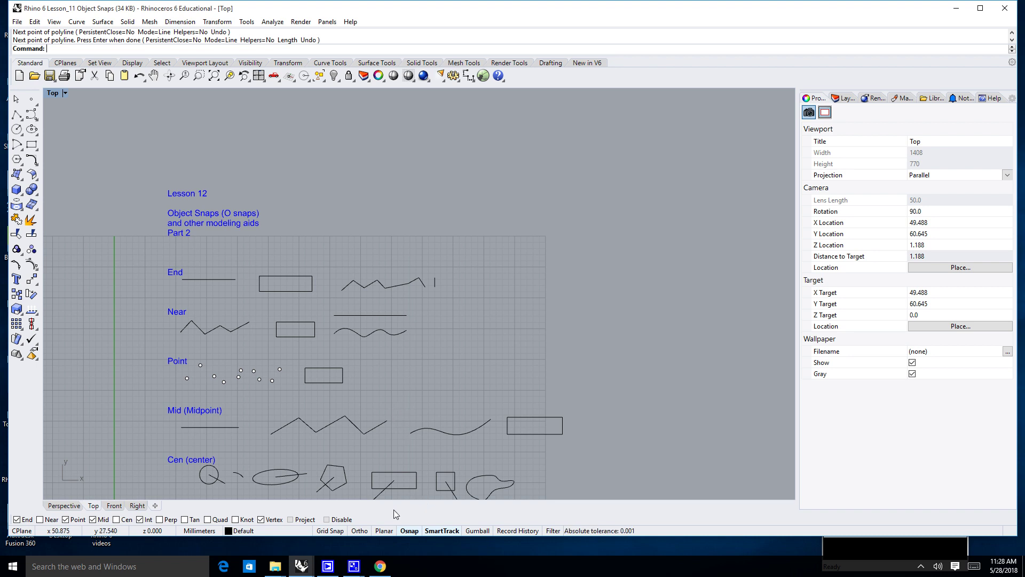
{"action": "key", "text": "Return"}
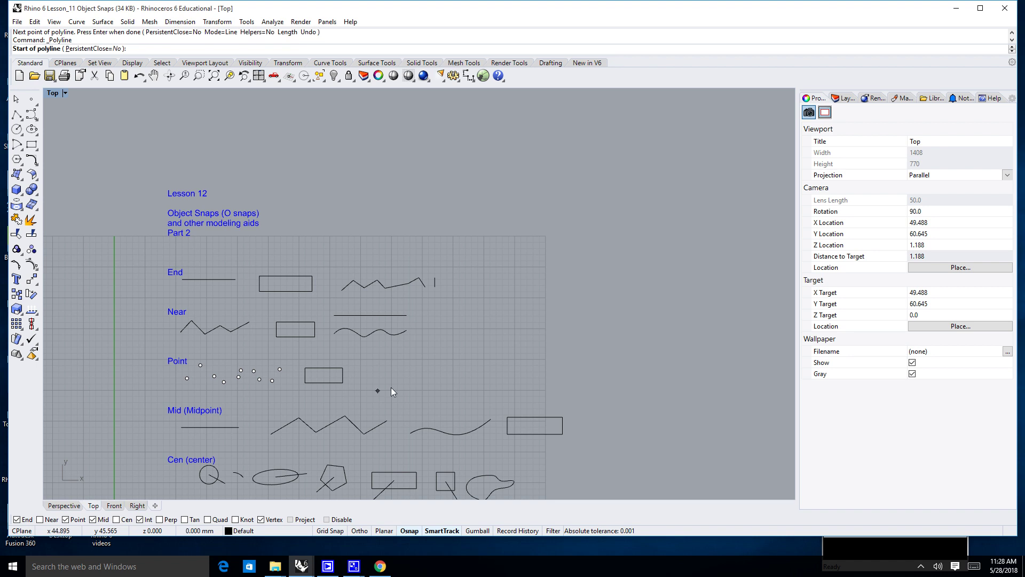
{"action": "scroll", "coordinate": [355, 374], "scroll_direction": "up", "scroll_amount": 4}
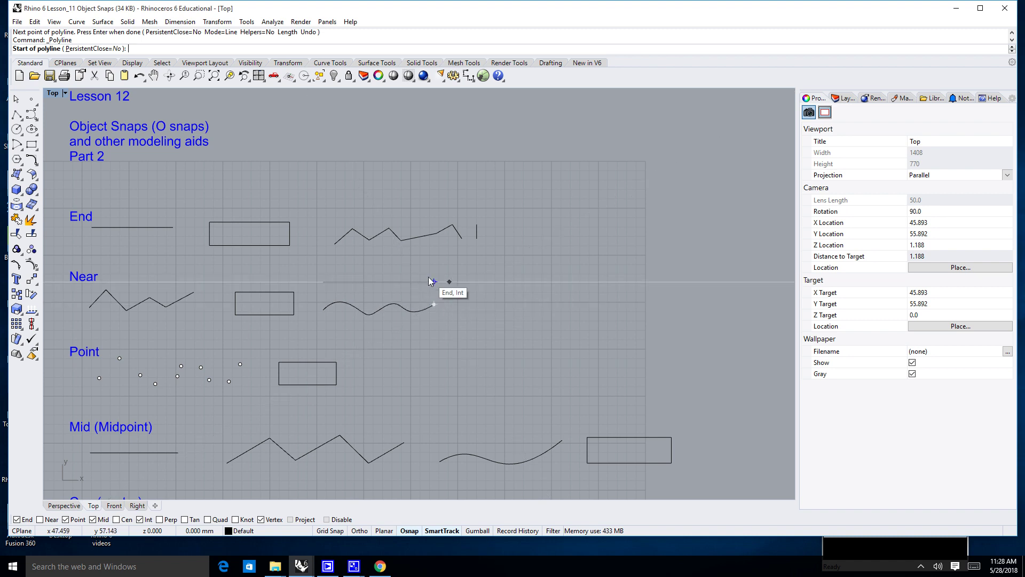
{"action": "scroll", "coordinate": [442, 288], "scroll_direction": "up", "scroll_amount": 2}
{"action": "scroll", "coordinate": [453, 306], "scroll_direction": "up", "scroll_amount": 1}
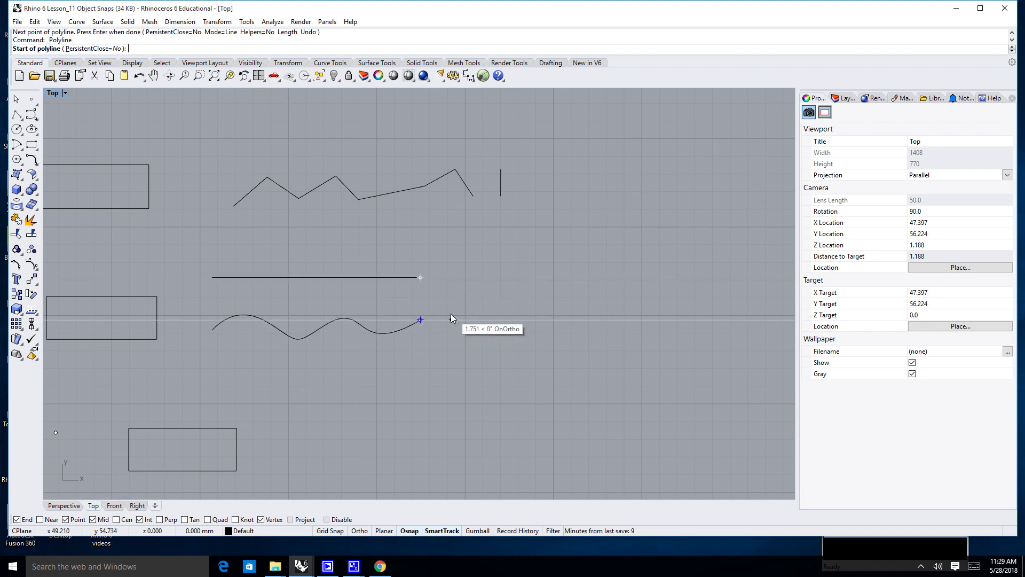
Step: Switch SmartTrack off in the status bar and check Disable on the Osnap bar
{"action": "left_click", "coordinate": [434, 532]}
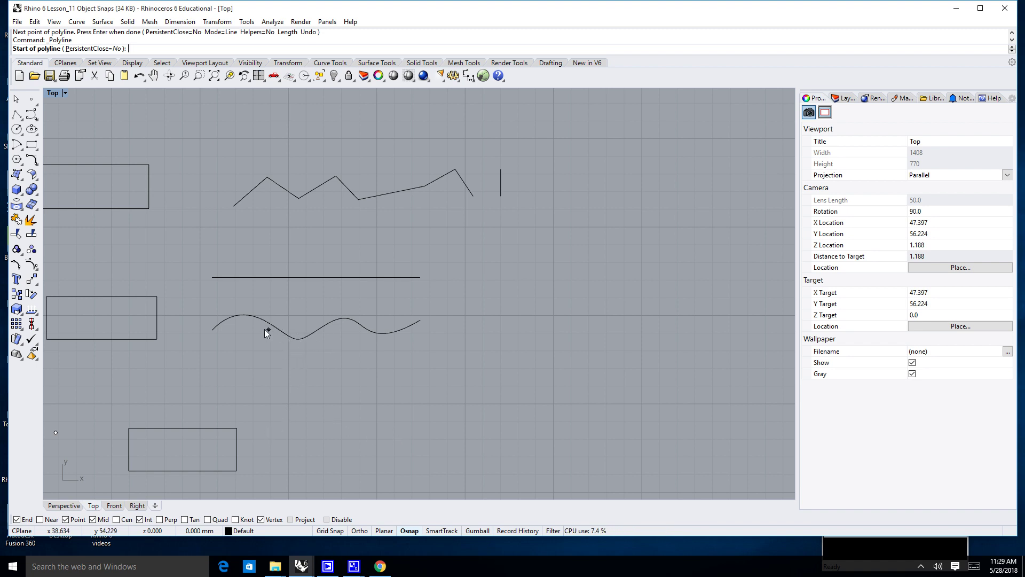
{"action": "left_click", "coordinate": [327, 520]}
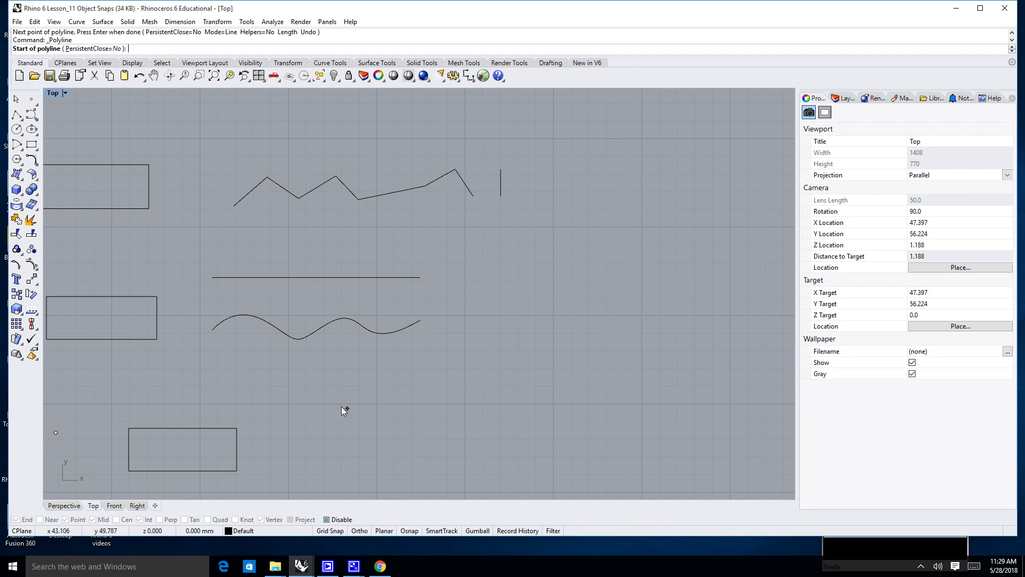
Step: Using a one-time End snap, draw a polyline from the wavy curve's right end down to the right
{"action": "scroll", "coordinate": [329, 401], "scroll_direction": "down", "scroll_amount": 2}
{"action": "right_click_drag", "start_coordinate": [329, 402], "coordinate": [402, 421]}
{"action": "scroll", "coordinate": [370, 409], "scroll_direction": "up", "scroll_amount": 3}
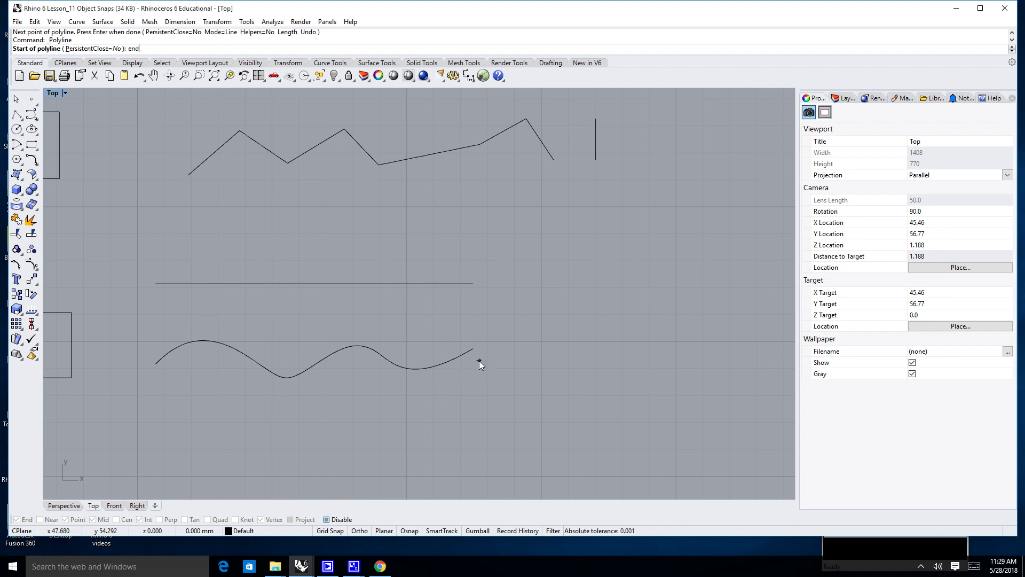
{"action": "key", "text": "Return"}
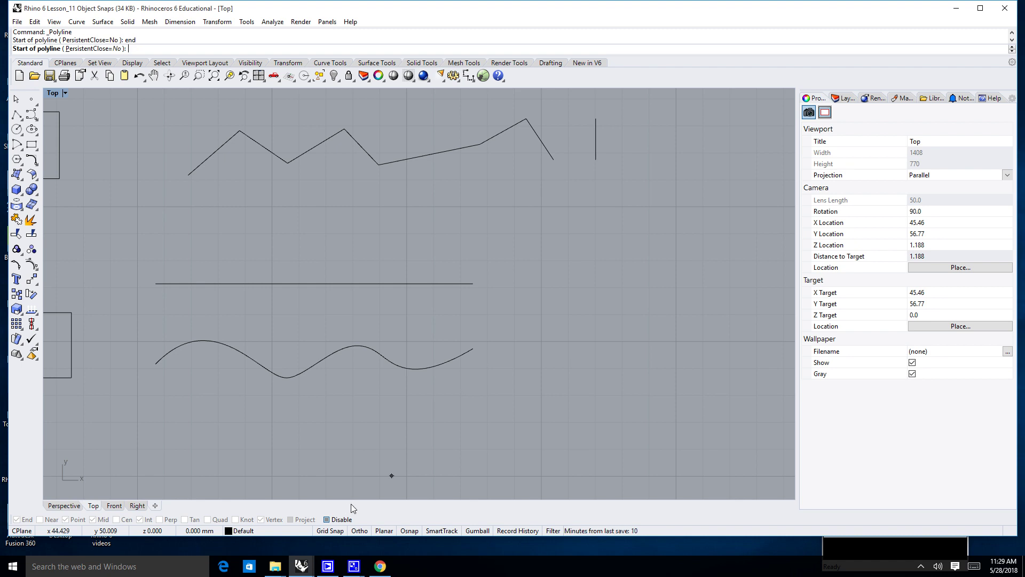
{"action": "left_click", "coordinate": [476, 349]}
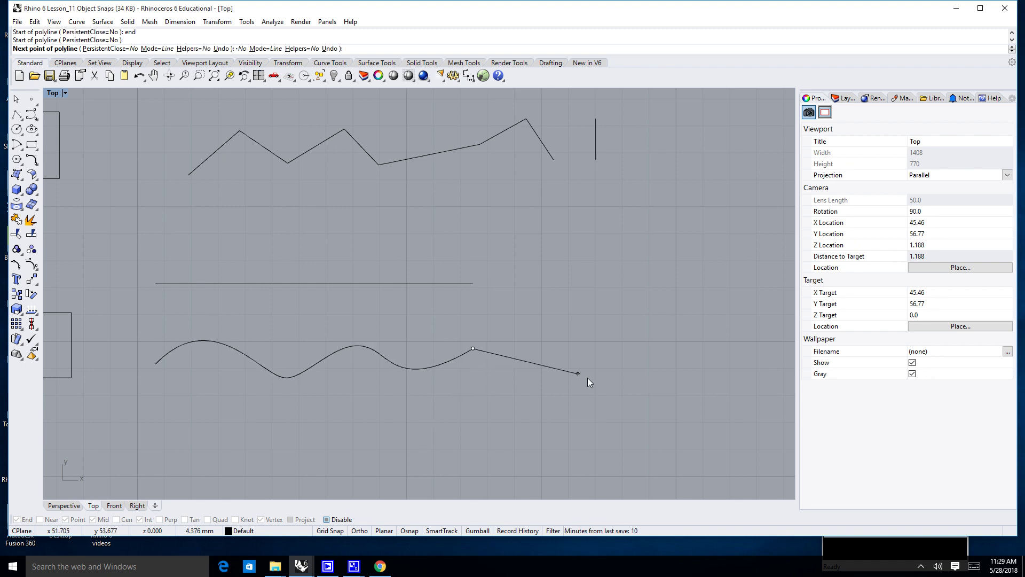
{"action": "left_click", "coordinate": [611, 384]}
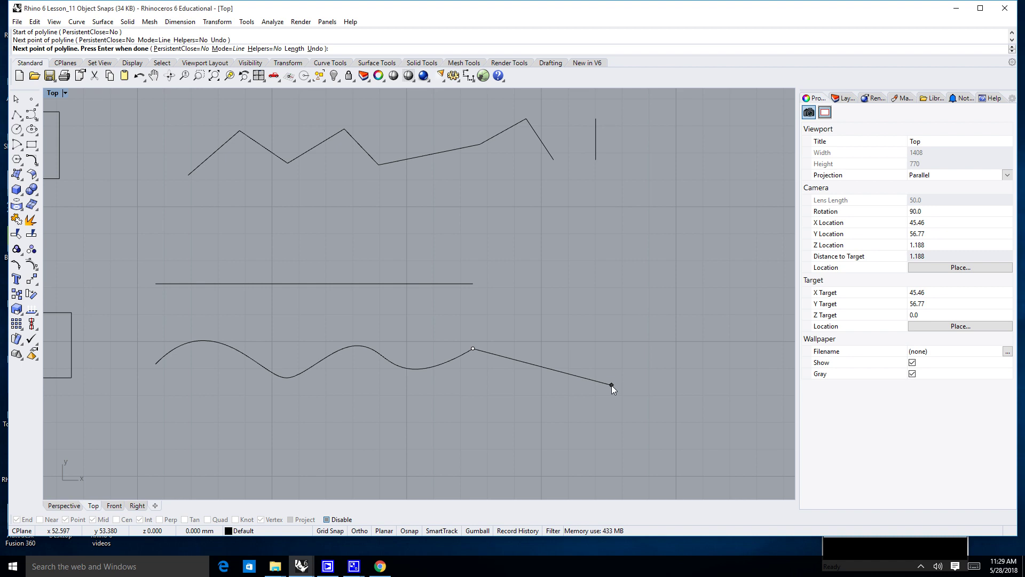
{"action": "key", "text": "Return"}
{"action": "scroll", "coordinate": [549, 414], "scroll_direction": "down", "scroll_amount": 4}
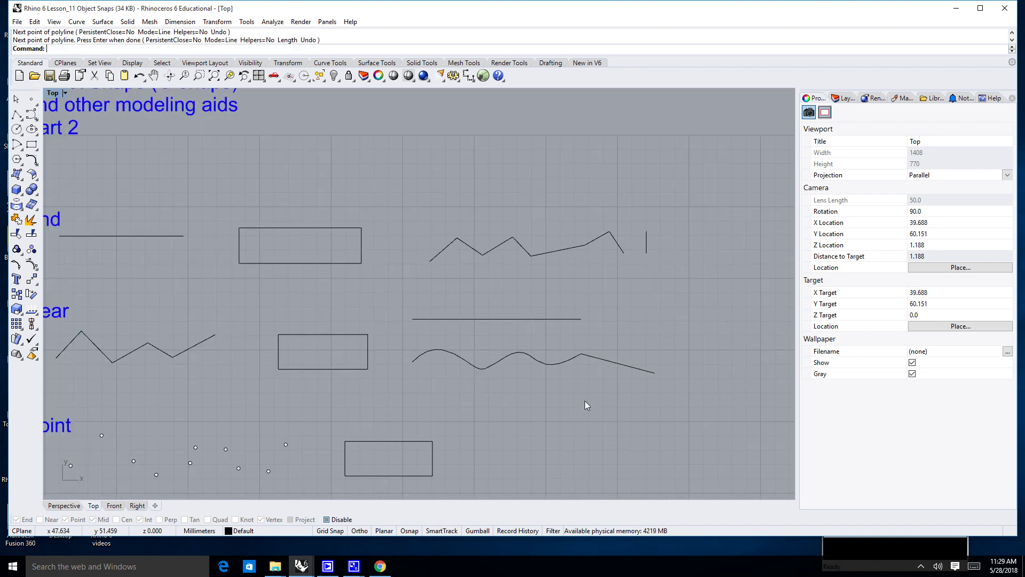
Step: Re-enable persistent object snaps and bring the Cen sample curves into view
{"action": "left_click", "coordinate": [326, 520]}
{"action": "right_click_drag", "start_coordinate": [265, 484], "coordinate": [386, 448]}
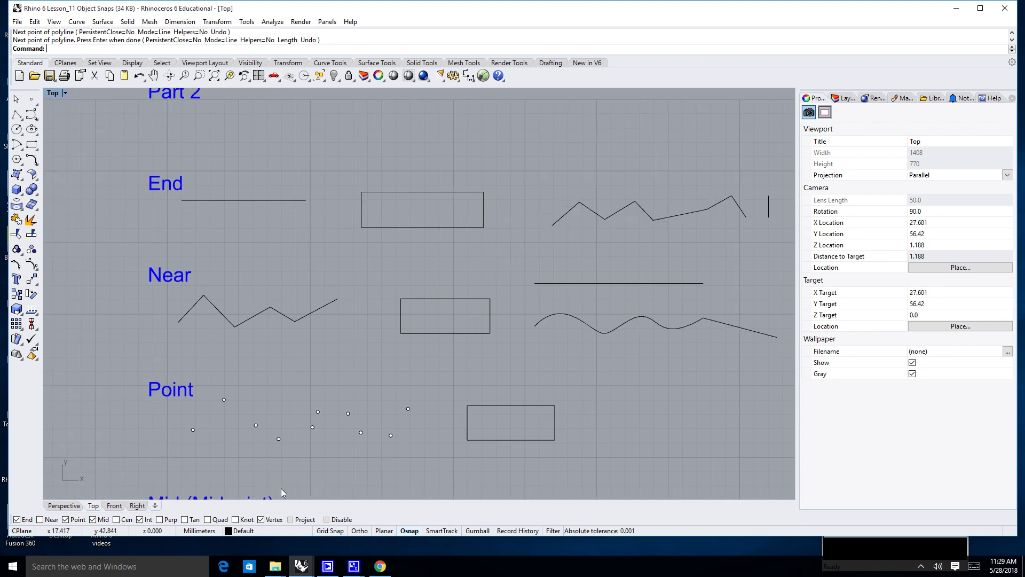
{"action": "scroll", "coordinate": [341, 449], "scroll_direction": "down", "scroll_amount": 3}
{"action": "right_click_drag", "start_coordinate": [361, 425], "coordinate": [359, 379]}
{"action": "scroll", "coordinate": [343, 437], "scroll_direction": "up", "scroll_amount": 5}
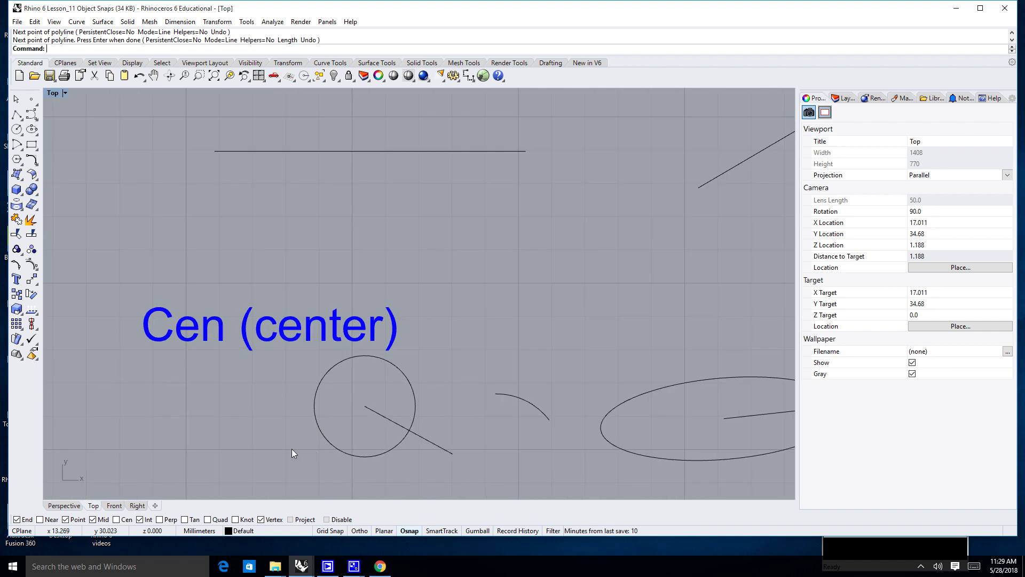
Step: Draw a polyline from the circle's centre through the arc's end to the ellipse's centre, using one-time Cen snaps
{"action": "key", "text": "Return"}
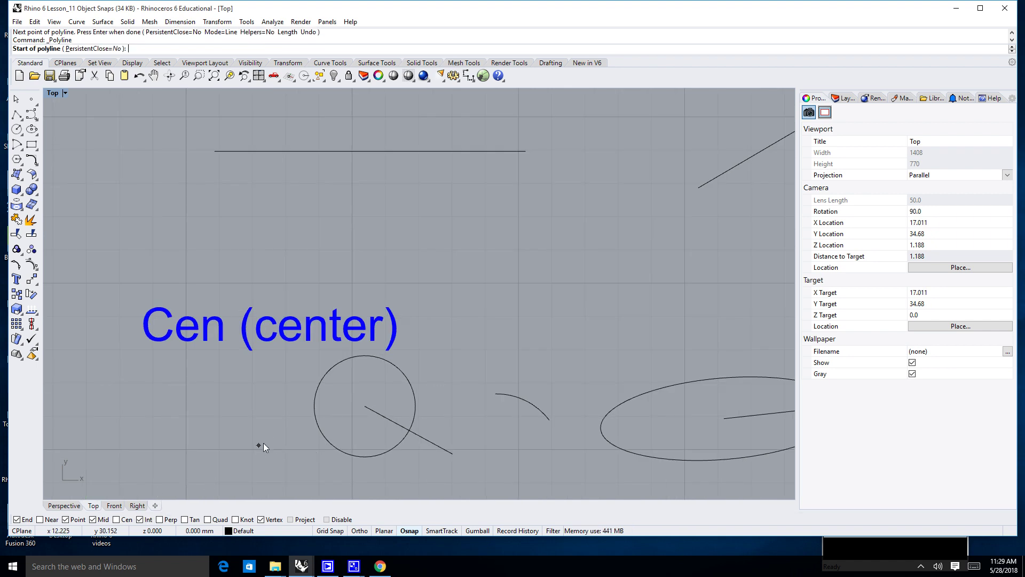
{"action": "type", "text": "cen"}
{"action": "key", "text": "Return"}
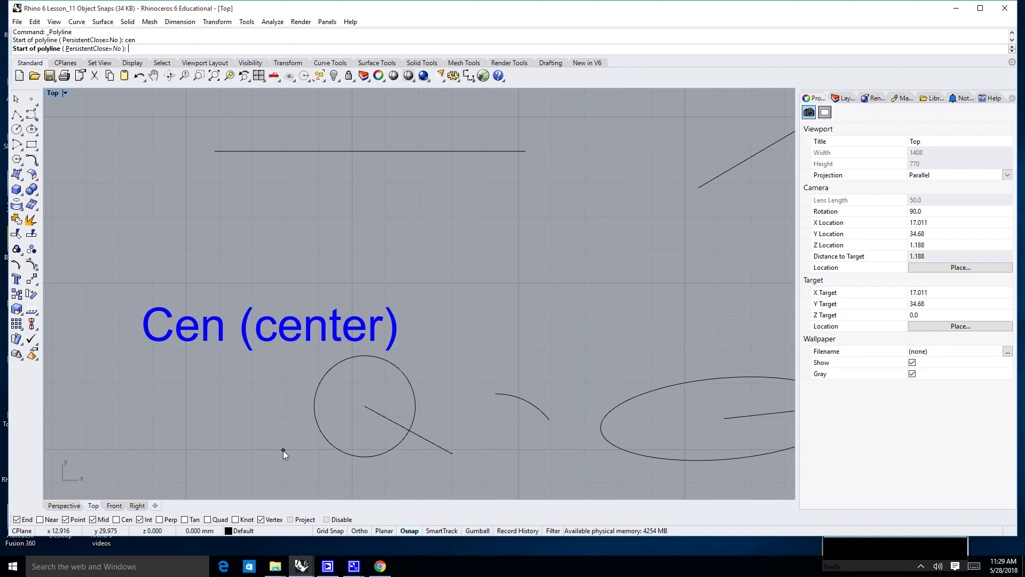
{"action": "left_click", "coordinate": [325, 443]}
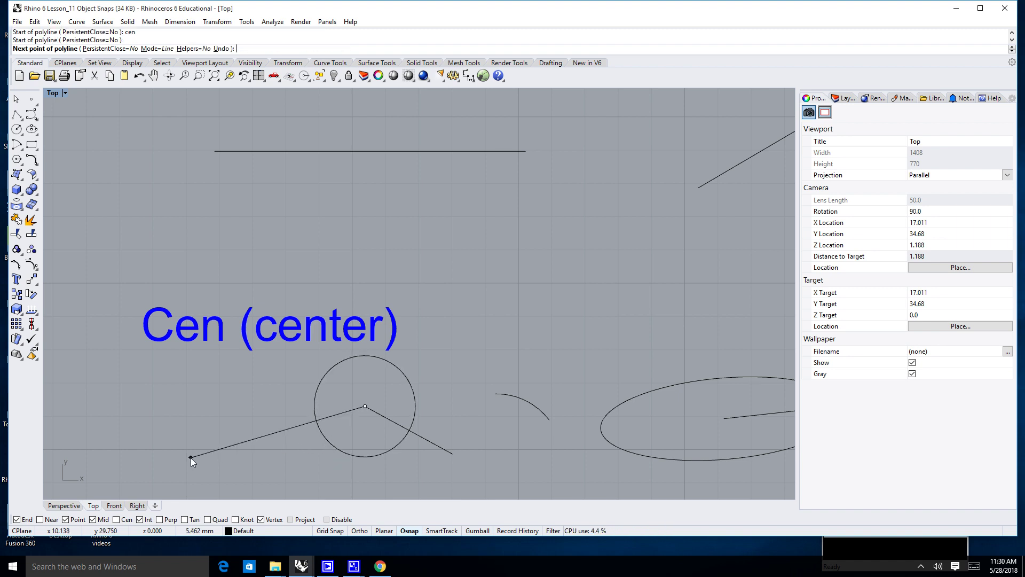
{"action": "left_click", "coordinate": [546, 424]}
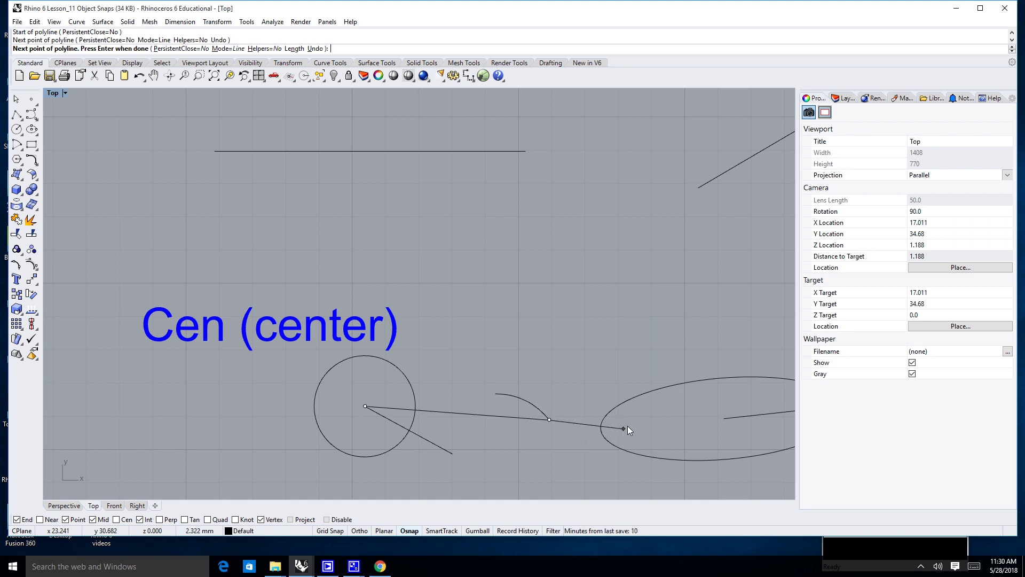
{"action": "type", "text": "cen"}
{"action": "key", "text": "Return"}
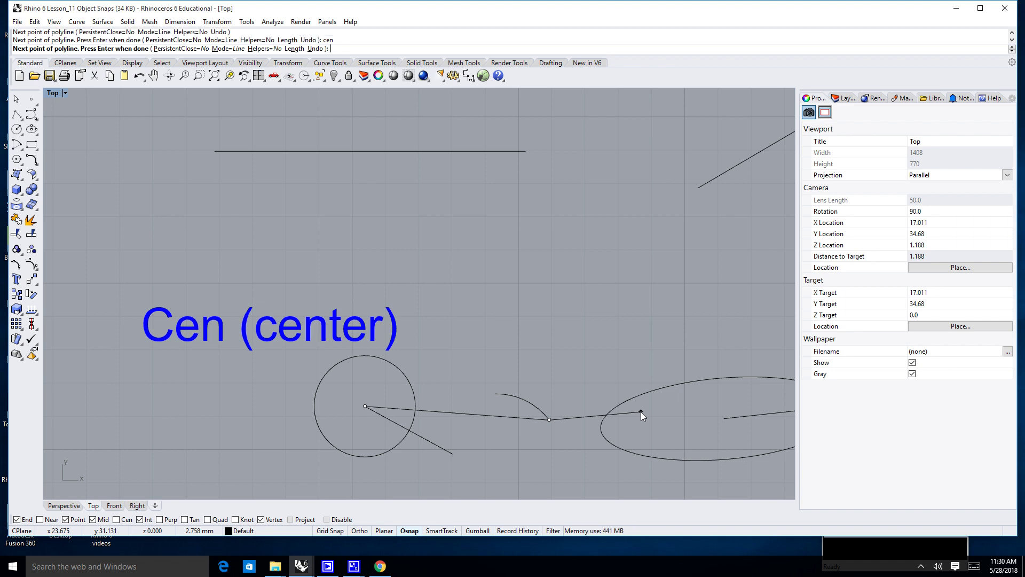
{"action": "left_click", "coordinate": [605, 432]}
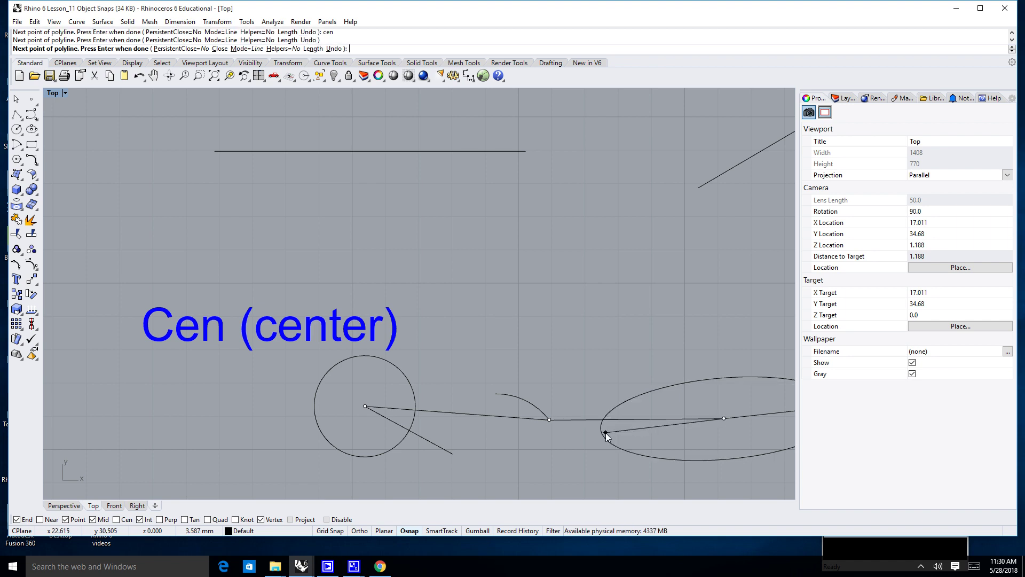
{"action": "key", "text": "Return"}
{"action": "scroll", "coordinate": [601, 457], "scroll_direction": "down", "scroll_amount": 2}
Step: Zoom out and pan the Top view across the sample rows, then zoom back in on the Lesson 12 title
{"action": "scroll", "coordinate": [587, 427], "scroll_direction": "down", "scroll_amount": 1}
{"action": "scroll", "coordinate": [581, 410], "scroll_direction": "down", "scroll_amount": 1}
{"action": "right_click_drag", "start_coordinate": [580, 410], "coordinate": [429, 389]}
{"action": "right_click_drag", "start_coordinate": [493, 360], "coordinate": [416, 450]}
{"action": "scroll", "coordinate": [432, 370], "scroll_direction": "down", "scroll_amount": 1}
{"action": "scroll", "coordinate": [402, 351], "scroll_direction": "down", "scroll_amount": 3}
{"action": "right_click_drag", "start_coordinate": [402, 351], "coordinate": [398, 412]}
{"action": "scroll", "coordinate": [373, 300], "scroll_direction": "up", "scroll_amount": 3}
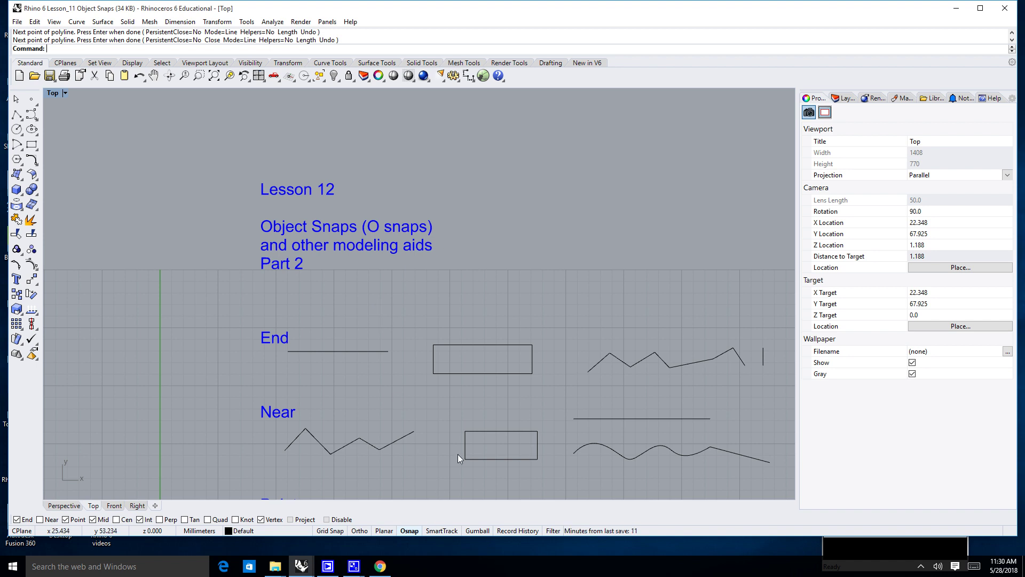